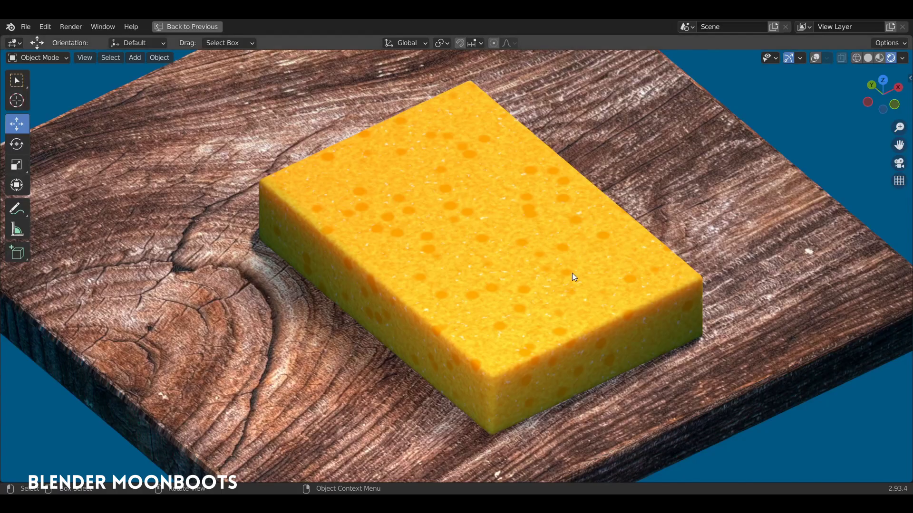
# Step: Examine the sponge reference image up close, from the front and at an angle
pyautogui.moveTo(569, 289)
pyautogui.mouseDown(button='middle')
pyautogui.moveTo(527, 296)
pyautogui.moveTo(418, 272)
pyautogui.moveTo(580, 285)
pyautogui.moveTo(586, 273)
pyautogui.moveTo(562, 280)
pyautogui.mouseUp(button='middle')
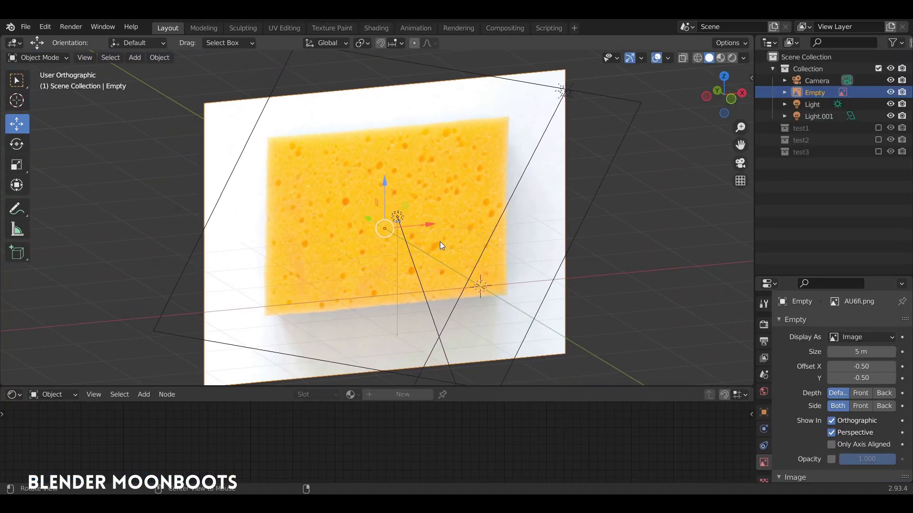
pyautogui.moveTo(440, 241)
pyautogui.keyDown('alt'); pyautogui.mouseDown()
pyautogui.moveTo(451, 245)
pyautogui.moveTo(446, 250)
pyautogui.mouseUp(); pyautogui.keyUp('alt')
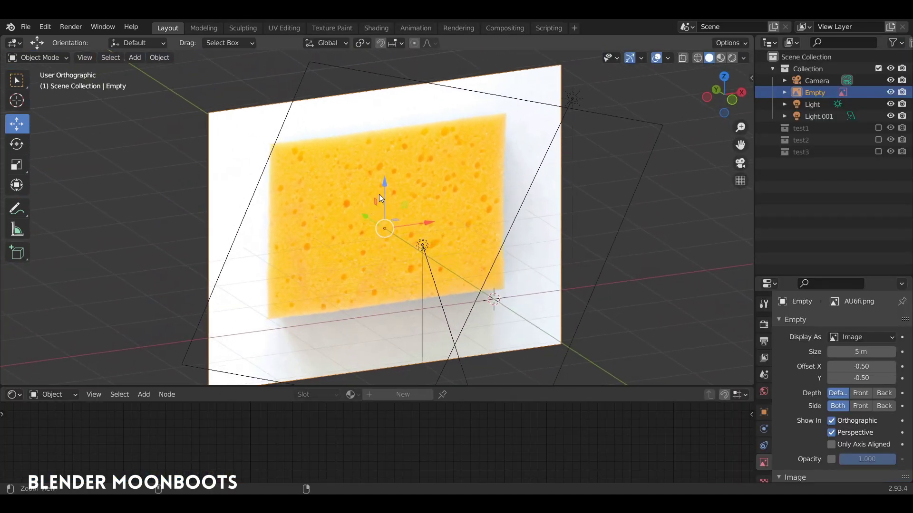
pyautogui.keyDown('ctrl'); pyautogui.keyDown('alt'); pyautogui.moveTo(379, 194); pyautogui.dragTo(380, 164); pyautogui.keyUp('alt'); pyautogui.keyUp('ctrl')
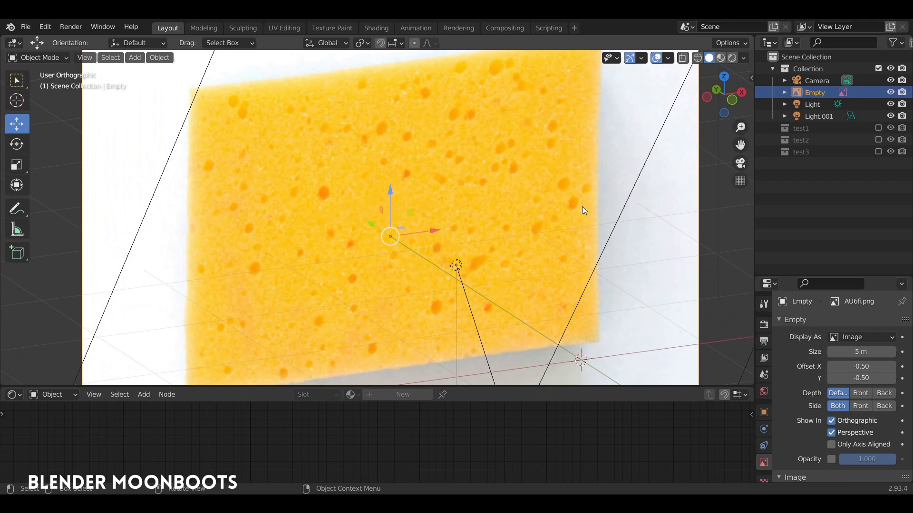
pyautogui.keyDown('ctrl'); pyautogui.moveTo(495, 96); pyautogui.dragTo(469, 164, button='middle'); pyautogui.keyUp('ctrl')
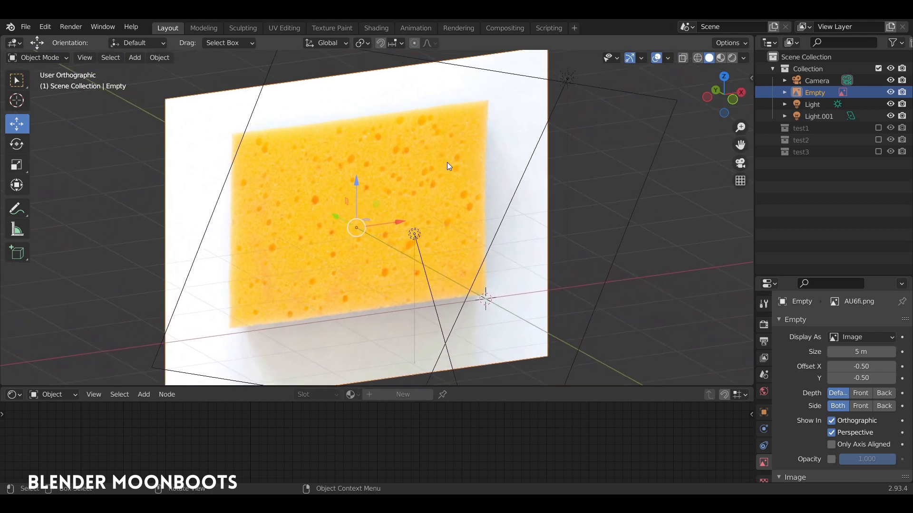
pyautogui.hotkey('shift', 'a')
pyautogui.press('KP_1')
pyautogui.keyDown('shift'); pyautogui.moveTo(463, 204); pyautogui.dragTo(530, 198, button='middle'); pyautogui.keyUp('shift')
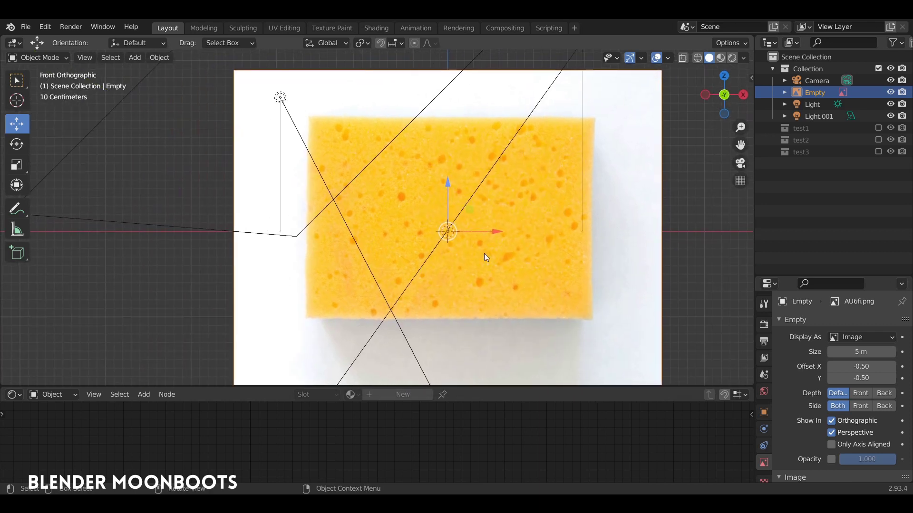
pyautogui.moveTo(452, 191)
pyautogui.mouseDown(button='middle')
pyautogui.moveTo(485, 192)
pyautogui.moveTo(508, 206)
pyautogui.moveTo(454, 200)
pyautogui.mouseUp(button='middle')
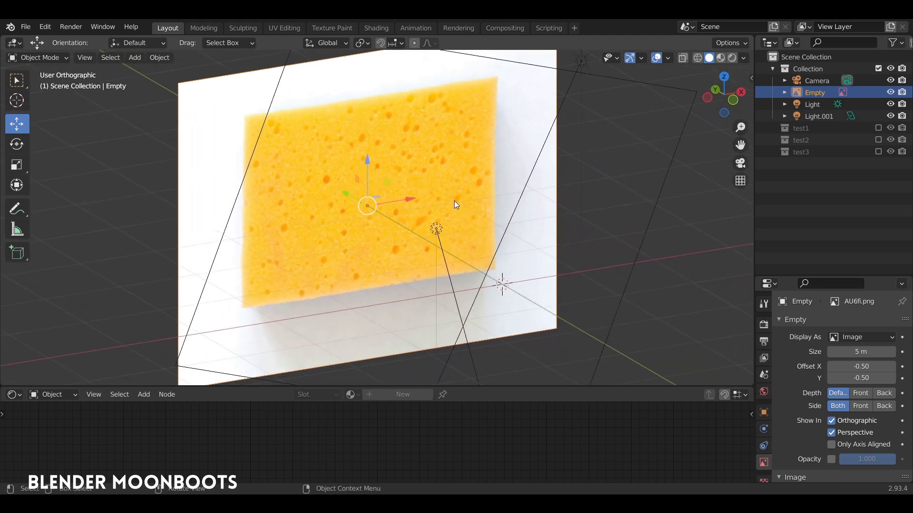
# Step: Add a 2 m cube mesh at the world origin, in front of the sponge reference image
pyautogui.hotkey('shift', 'a')
pyautogui.moveTo(456, 204)
pyautogui.click(509, 216)
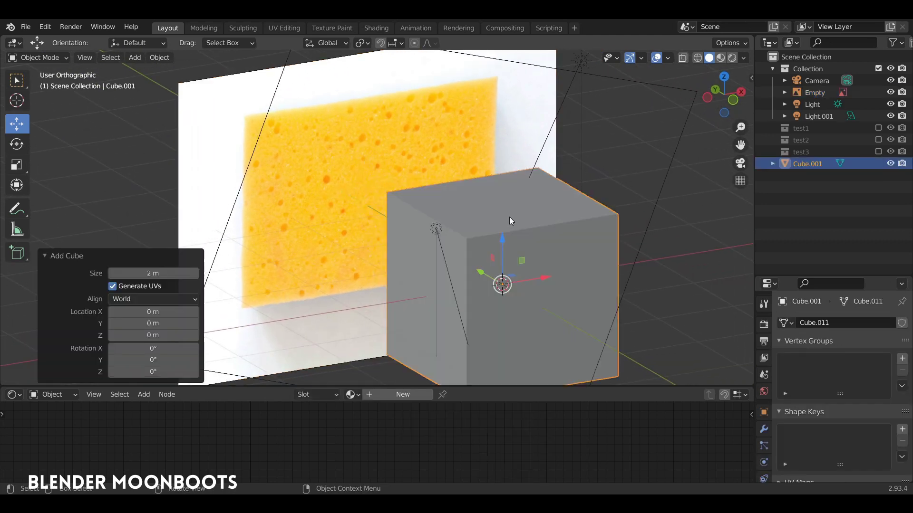
# Step: Shape the cube into a sponge-like slab by flattening its mesh along Z and lengthening it along Y
pyautogui.press('Tab')
pyautogui.press('s')
pyautogui.press('z')
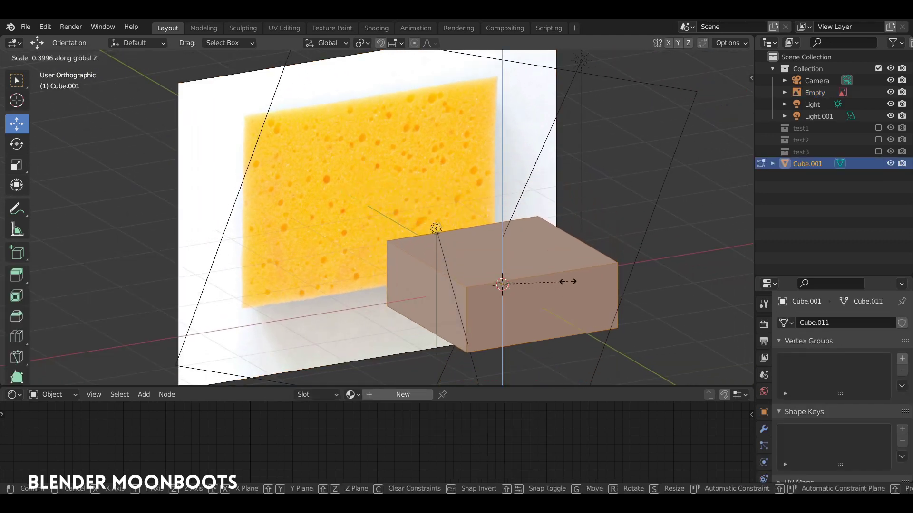
pyautogui.click(540, 264)
pyautogui.keyDown('alt'); pyautogui.moveTo(570, 278); pyautogui.dragTo(544, 245); pyautogui.keyUp('alt')
pyautogui.press('s')
pyautogui.press('y')
pyautogui.click(621, 315)
pyautogui.press('Tab')
pyautogui.scroll(1, 545, 245)
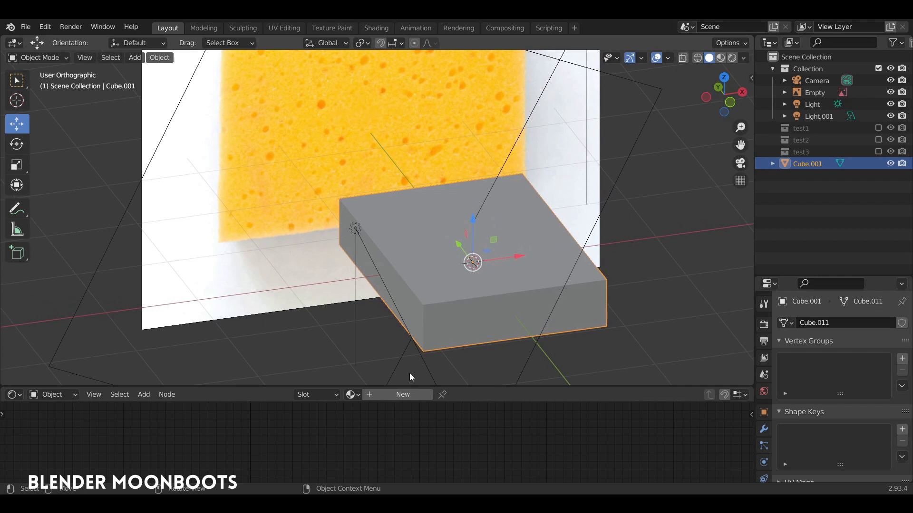
# Step: Create a new material for the slab in an enlarged node editor and show the viewport in rendered shading
pyautogui.moveTo(363, 386); pyautogui.dragTo(362, 310)
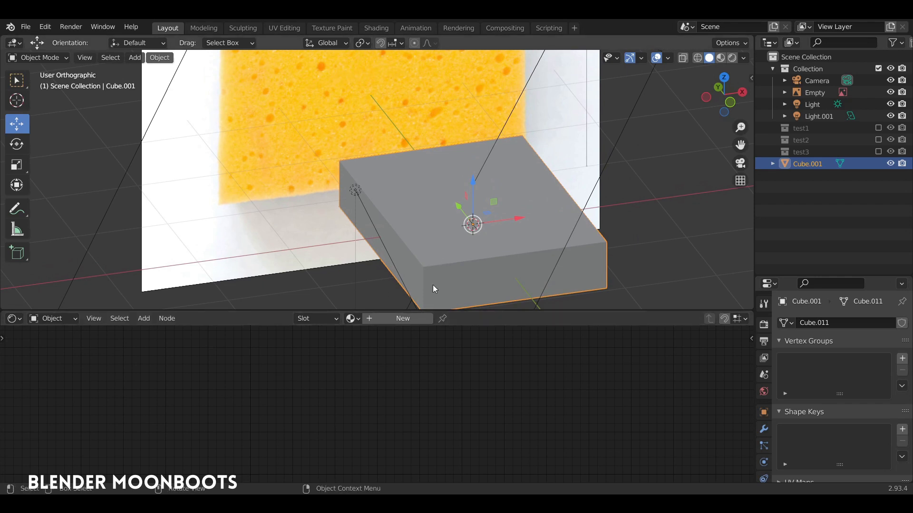
pyautogui.click(402, 320)
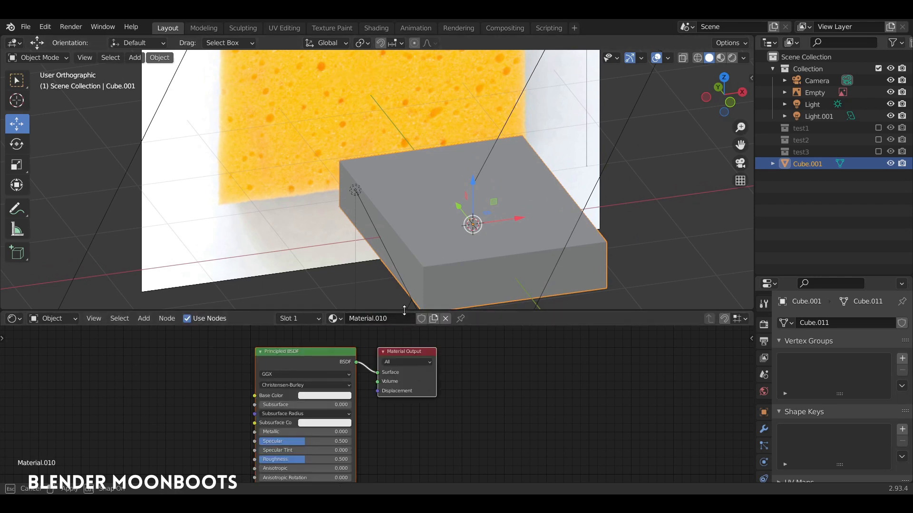
pyautogui.moveTo(404, 311); pyautogui.dragTo(405, 291)
pyautogui.moveTo(403, 327); pyautogui.dragTo(446, 336, button='middle')
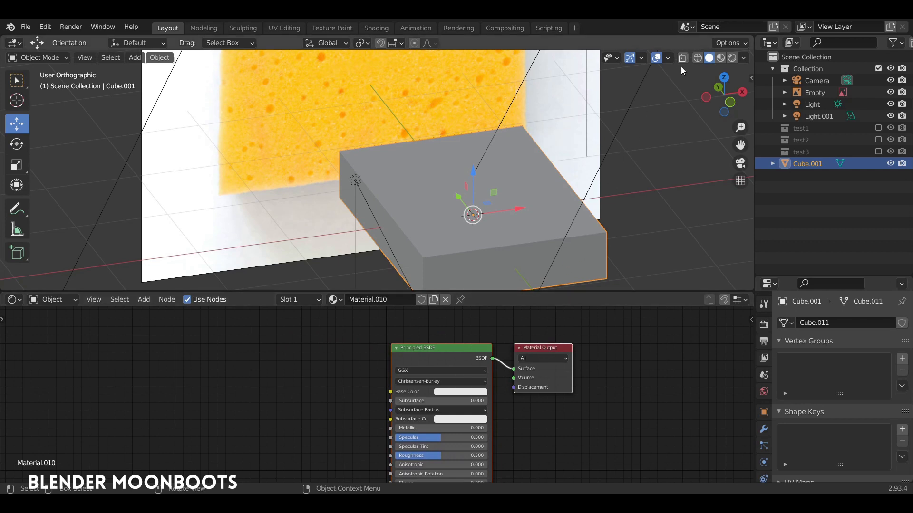
pyautogui.click(731, 57)
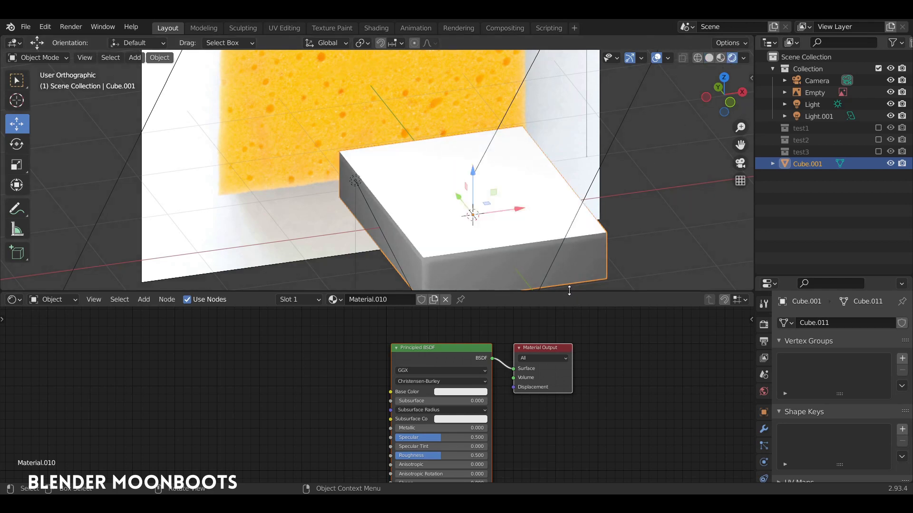
pyautogui.moveTo(569, 291); pyautogui.dragTo(570, 336)
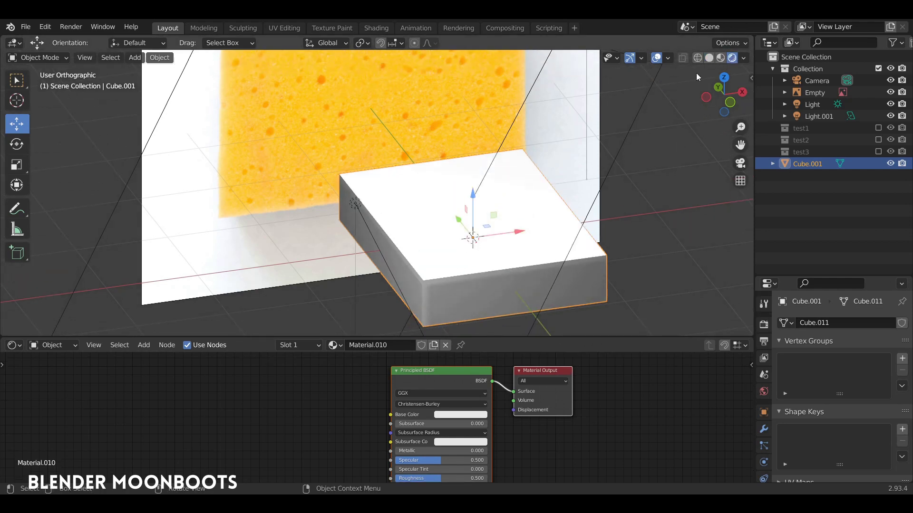
# Step: Inspect the placement and settings of the scene's sun light and area light
pyautogui.scroll(-3, 549, 207)
pyautogui.keyDown('shift'); pyautogui.moveTo(549, 207); pyautogui.dragTo(572, 227, button='middle'); pyautogui.keyUp('shift')
pyautogui.click(549, 118)
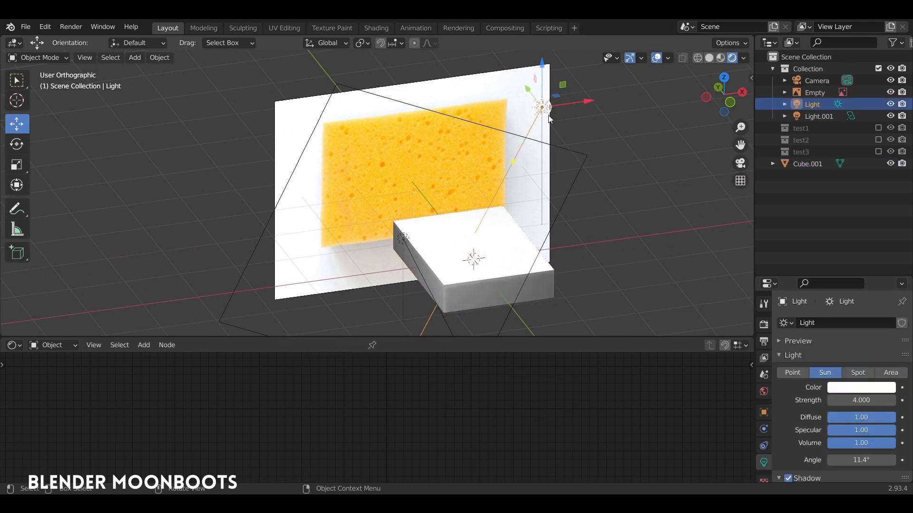
pyautogui.moveTo(548, 119); pyautogui.dragTo(401, 124, button='middle')
pyautogui.click(393, 125)
pyautogui.click(401, 124)
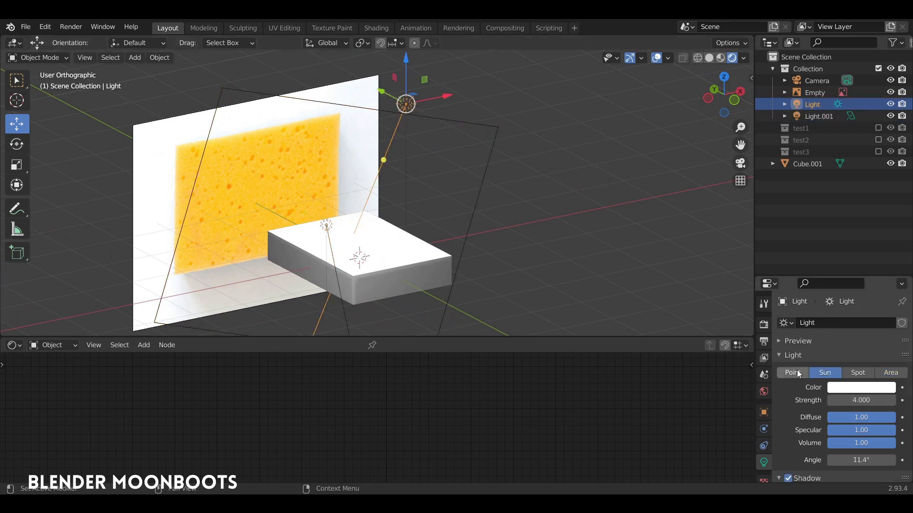
pyautogui.moveTo(570, 223); pyautogui.dragTo(599, 212, button='middle')
pyautogui.click(361, 178)
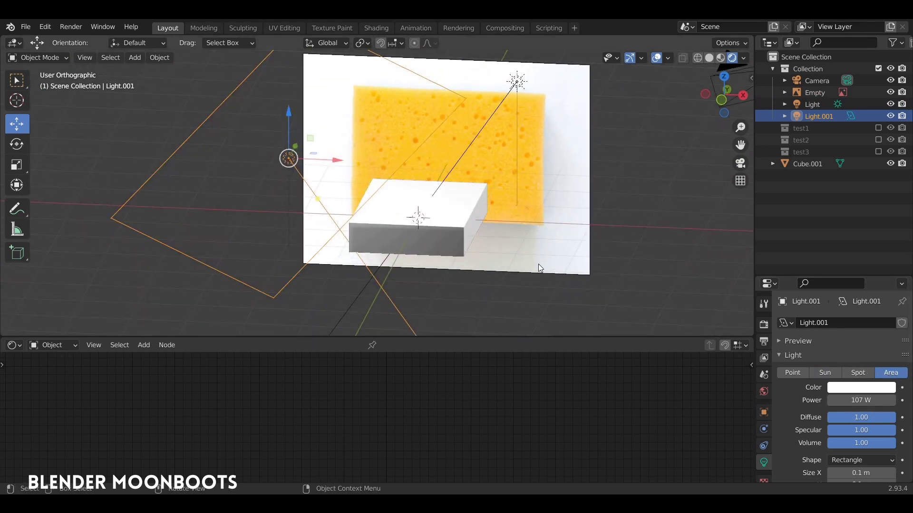
pyautogui.moveTo(538, 264); pyautogui.dragTo(415, 215, button='middle')
# Step: Give the slab's Principled BSDF an Image Texture with Mapping and Texture Coordinate nodes, placed well clear of the shader
pyautogui.click(392, 203)
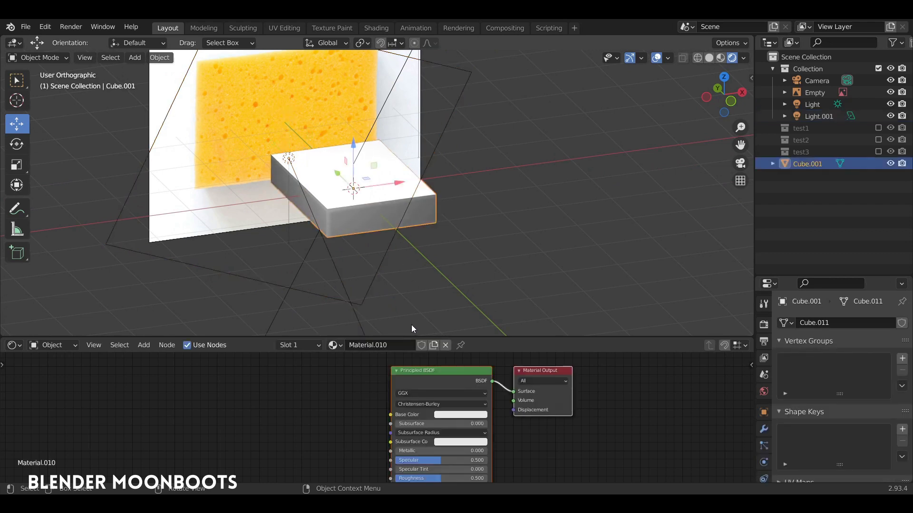
pyautogui.moveTo(412, 337); pyautogui.dragTo(418, 259)
pyautogui.moveTo(426, 292); pyautogui.dragTo(450, 275, button='middle')
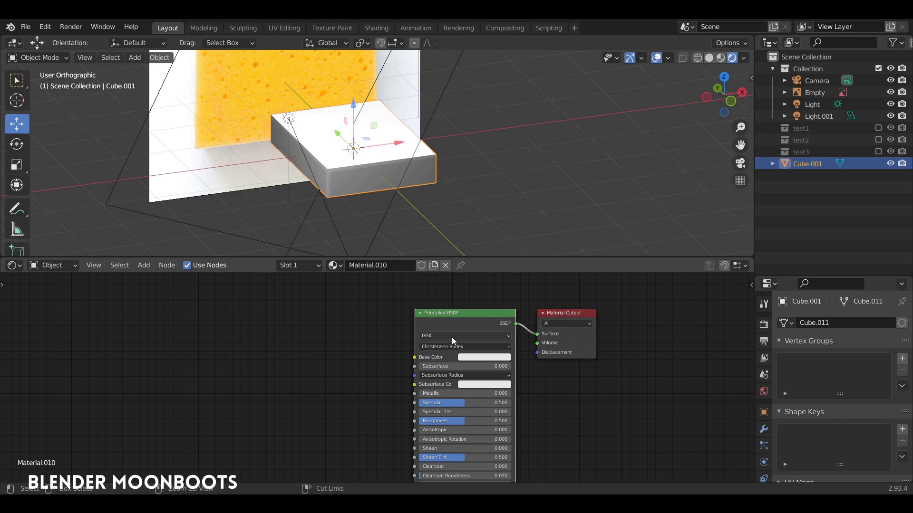
pyautogui.hotkey('ctrl', 't')
pyautogui.press('g')
pyautogui.click(308, 332)
pyautogui.moveTo(346, 314); pyautogui.dragTo(462, 315, button='middle')
pyautogui.keyDown('ctrl'); pyautogui.moveTo(462, 315); pyautogui.dragTo(462, 282, button='middle'); pyautogui.keyUp('ctrl')
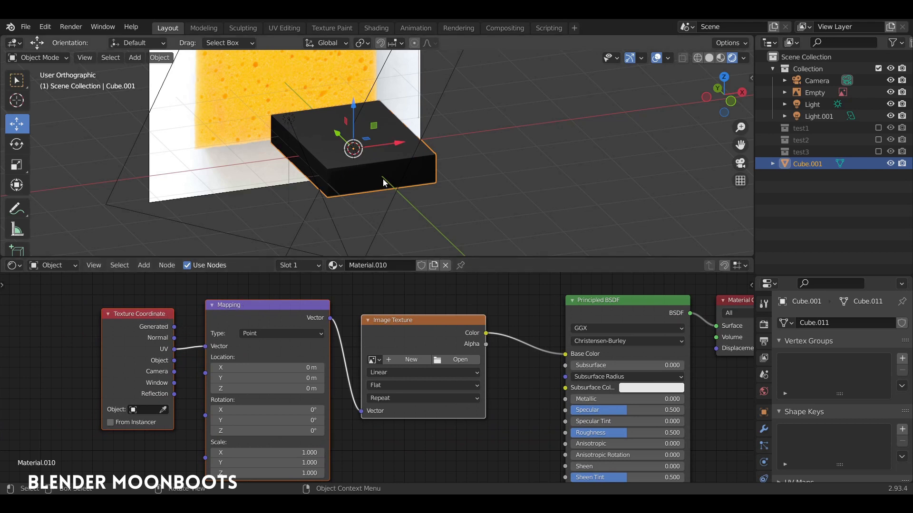
# Step: Connect the Texture Coordinate node's Object output to the Mapping node's Vector input
pyautogui.moveTo(383, 178); pyautogui.dragTo(433, 201, button='middle')
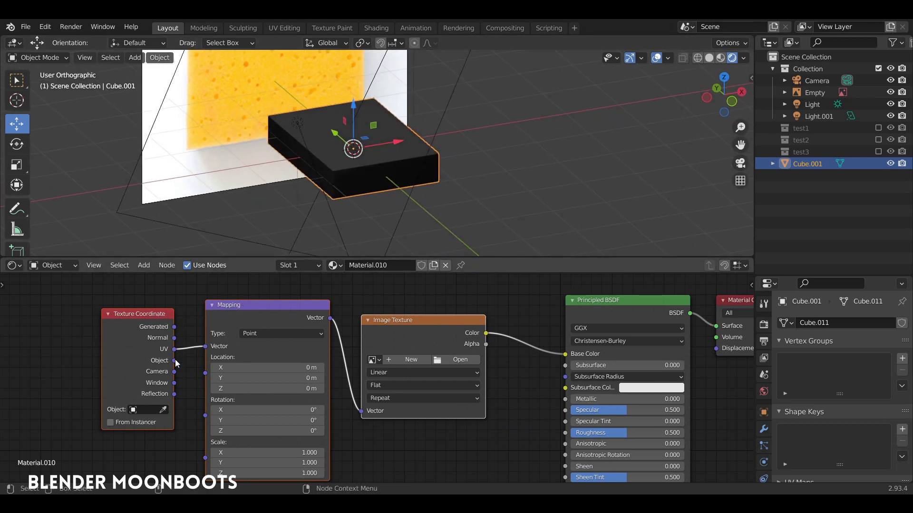
pyautogui.moveTo(174, 360); pyautogui.dragTo(205, 347)
pyautogui.moveTo(395, 180); pyautogui.dragTo(376, 228, button='middle')
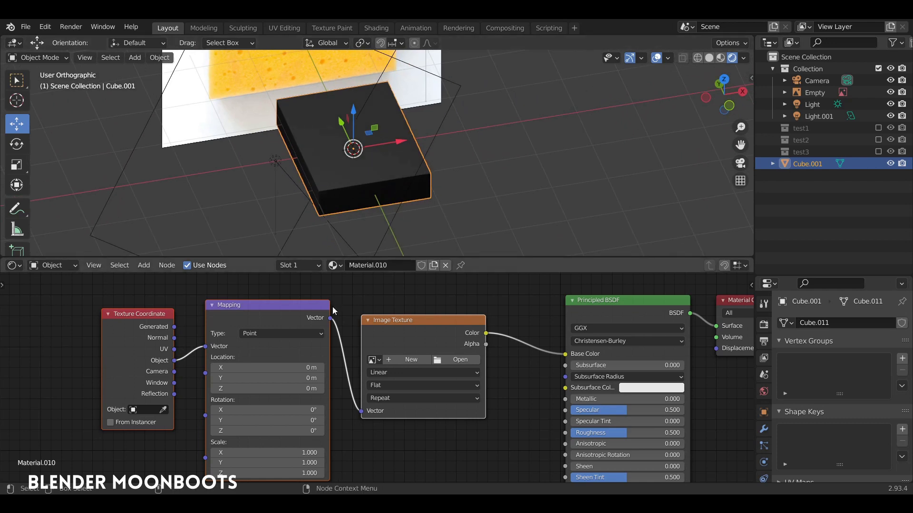
pyautogui.moveTo(345, 312)
pyautogui.mouseDown(button='middle')
pyautogui.moveTo(342, 290)
pyautogui.moveTo(339, 307)
pyautogui.mouseUp(button='middle')
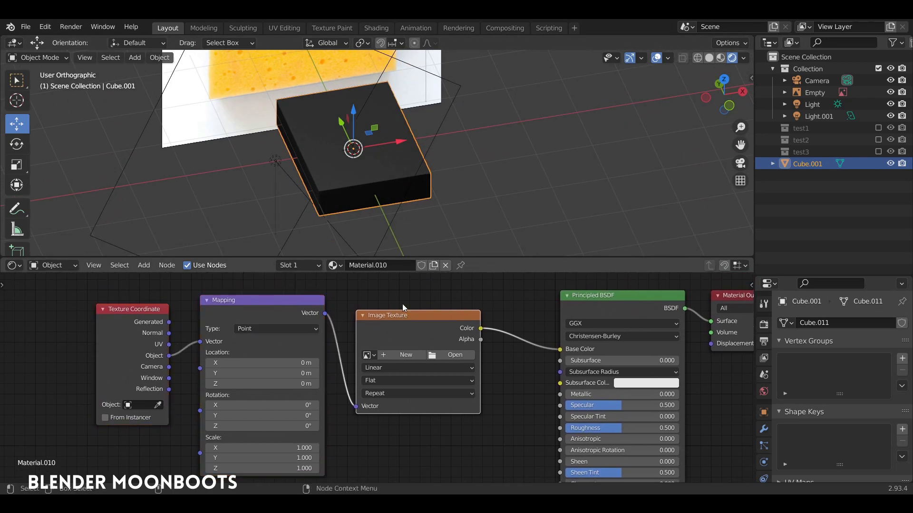
# Step: Spread out the texture nodes and switch the Image Texture node to a Noise Texture
pyautogui.moveTo(166, 315); pyautogui.dragTo(93, 303)
pyautogui.moveTo(247, 310); pyautogui.dragTo(172, 309)
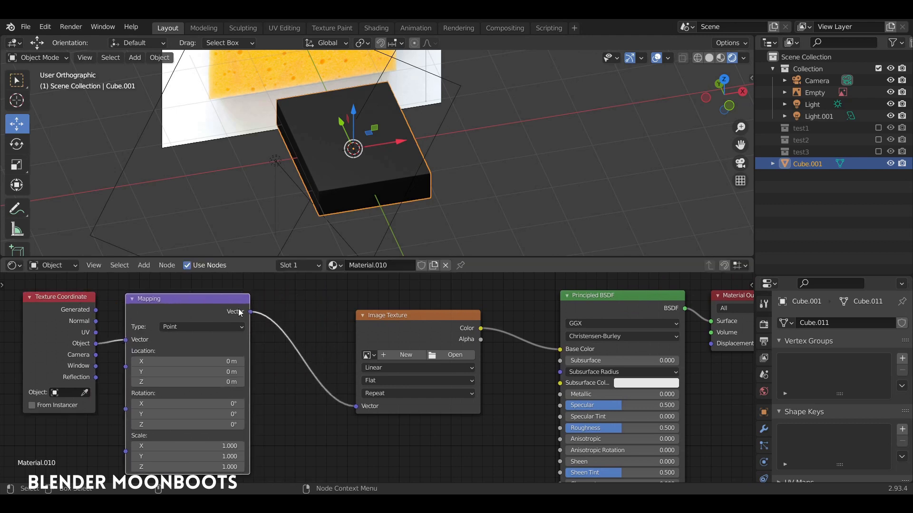
pyautogui.moveTo(418, 343); pyautogui.dragTo(353, 331)
pyautogui.hotkey('shift', 's')
pyautogui.moveTo(353, 332)
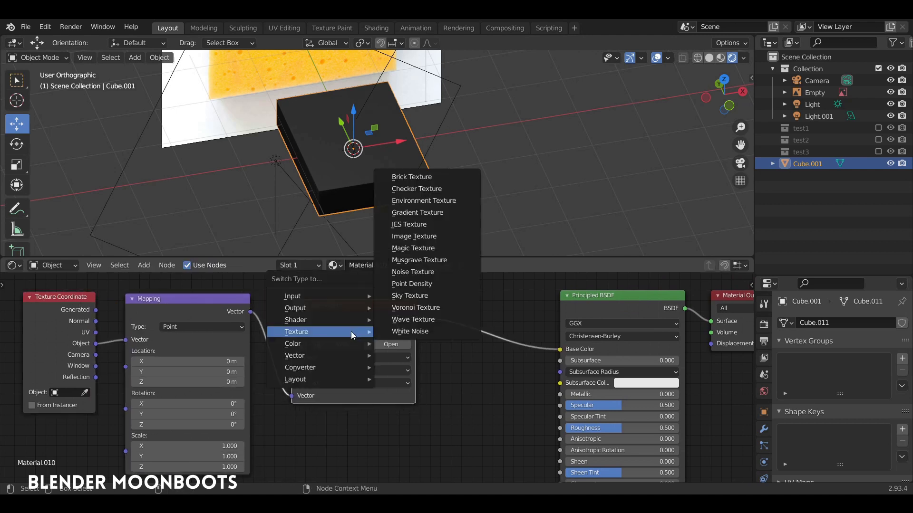
pyautogui.click(427, 272)
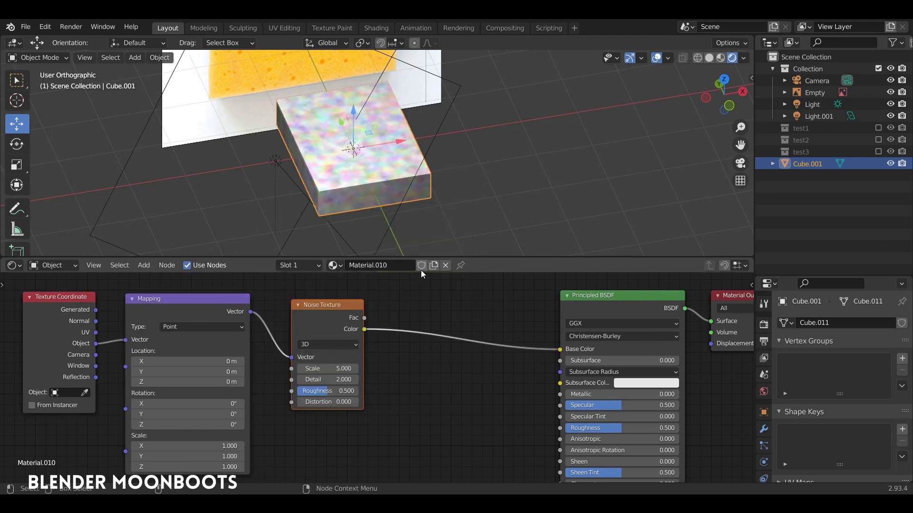
# Step: Examine the noise pattern on the slab and the fine colour variation and holes in the sponge reference image
pyautogui.moveTo(400, 201); pyautogui.dragTo(448, 238, button='middle')
pyautogui.scroll(8, 447, 239)
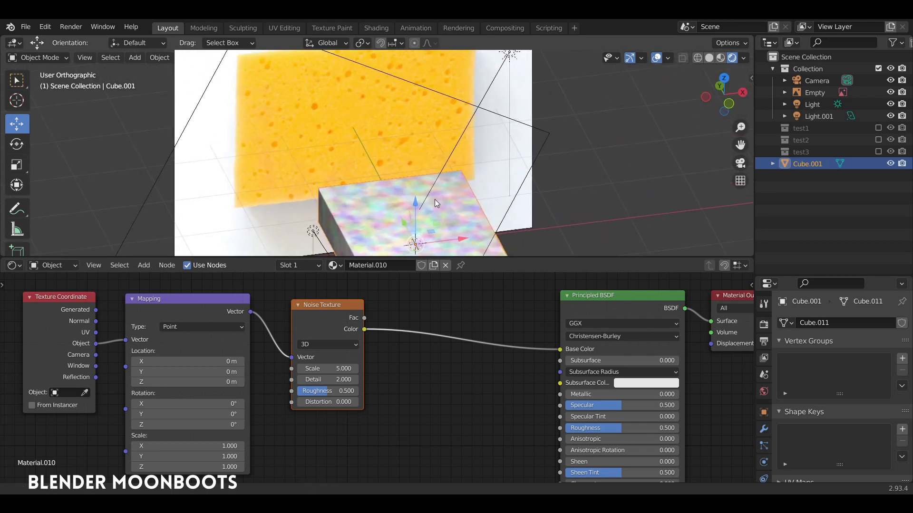
pyautogui.keyDown('shift'); pyautogui.moveTo(420, 182); pyautogui.dragTo(463, 163, button='middle'); pyautogui.keyUp('shift')
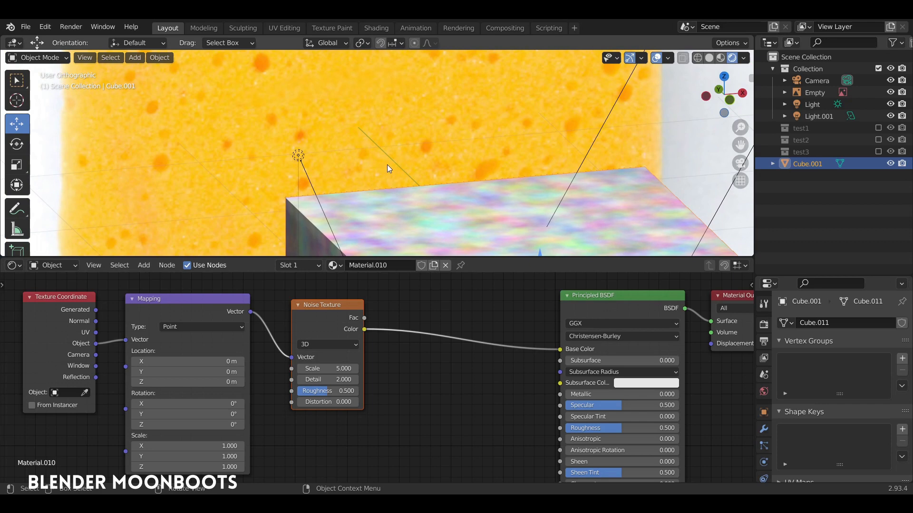
pyautogui.scroll(5, 400, 144)
pyautogui.keyDown('alt'); pyautogui.keyDown('shift'); pyautogui.moveTo(407, 130); pyautogui.dragTo(399, 161); pyautogui.keyUp('shift'); pyautogui.keyUp('alt')
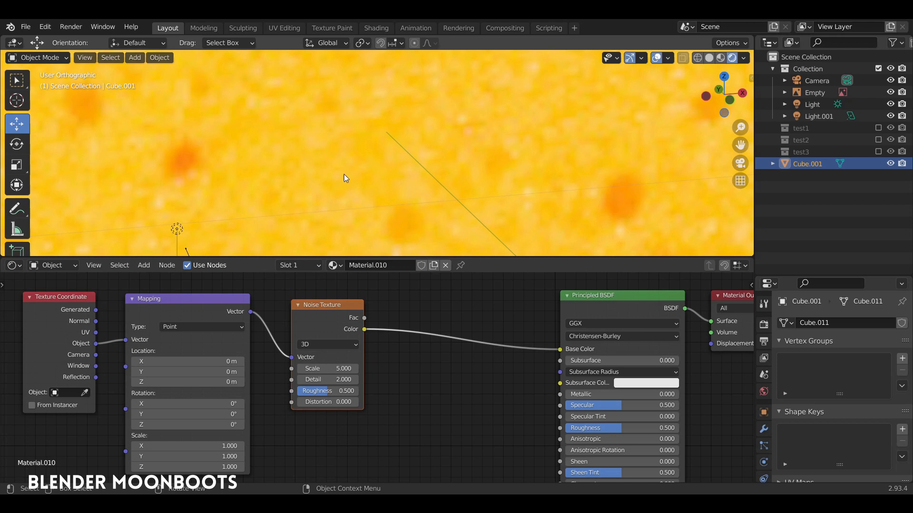
pyautogui.moveTo(308, 306); pyautogui.dragTo(288, 304)
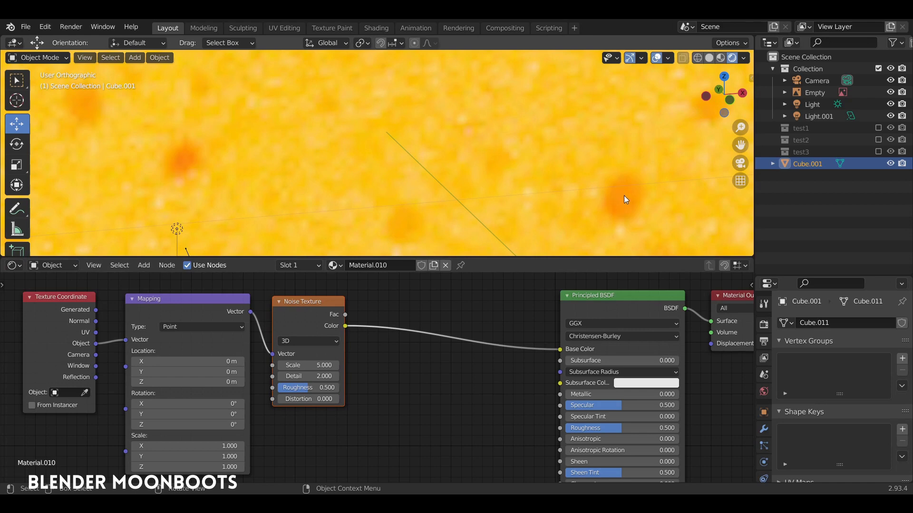
pyautogui.moveTo(573, 155); pyautogui.dragTo(500, 146, button='middle')
pyautogui.moveTo(566, 187); pyautogui.dragTo(610, 224, button='middle')
pyautogui.keyDown('ctrl'); pyautogui.moveTo(398, 181); pyautogui.dragTo(402, 206, button='middle'); pyautogui.keyUp('ctrl')
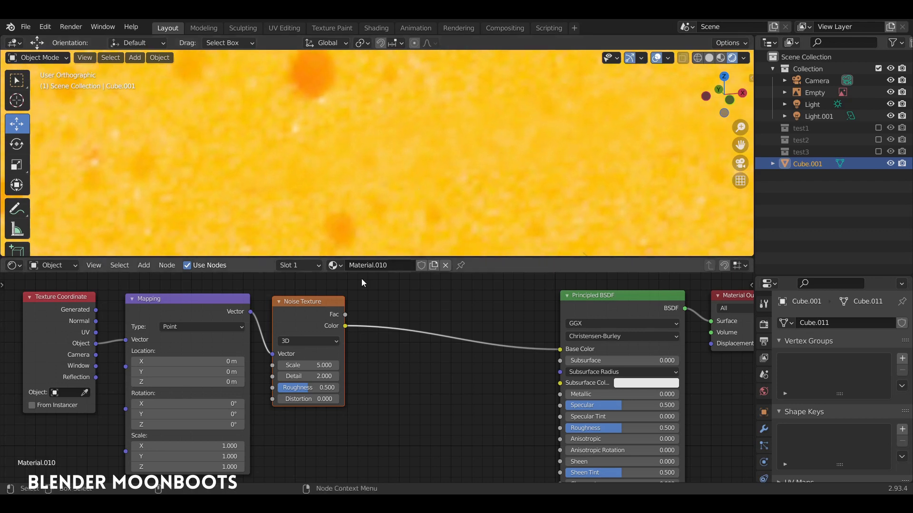
# Step: Insert a ColorRamp node between the Noise Texture's Color output and the Principled BSDF's Base Color
pyautogui.moveTo(313, 302); pyautogui.dragTo(313, 301)
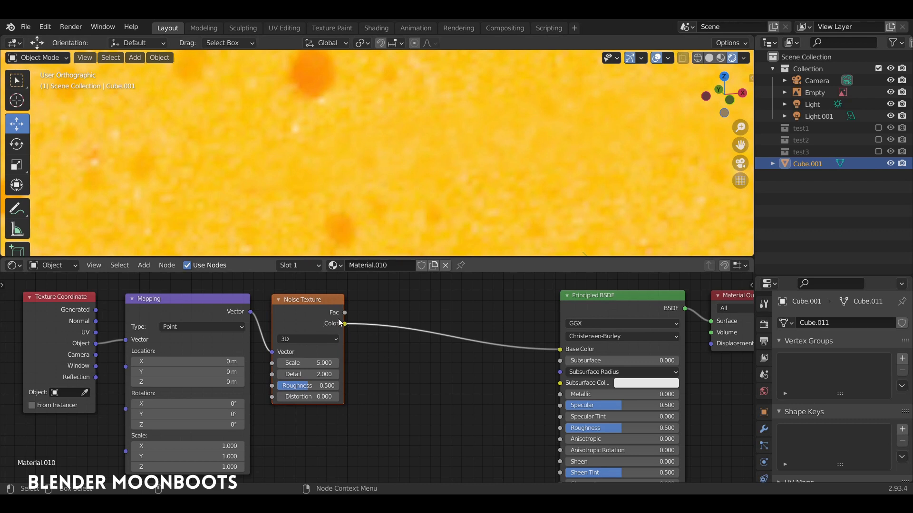
pyautogui.hotkey('shift', 'a')
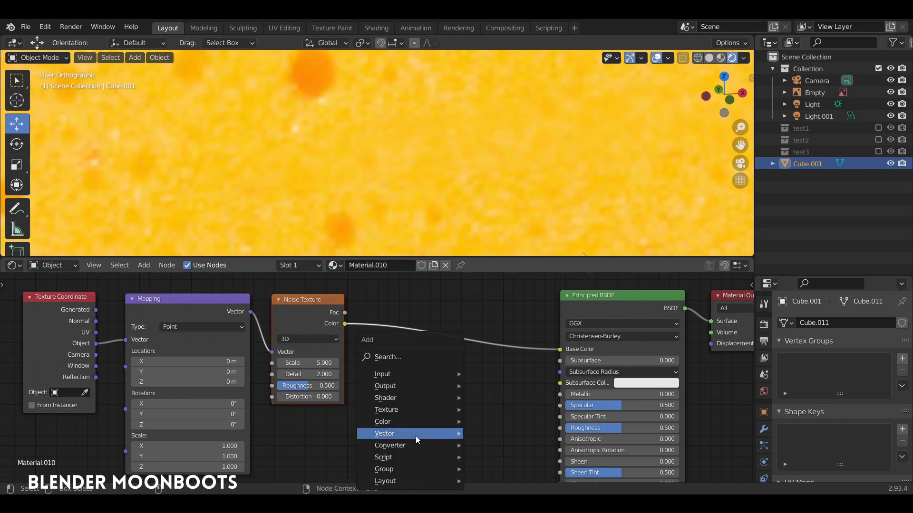
pyautogui.moveTo(411, 446)
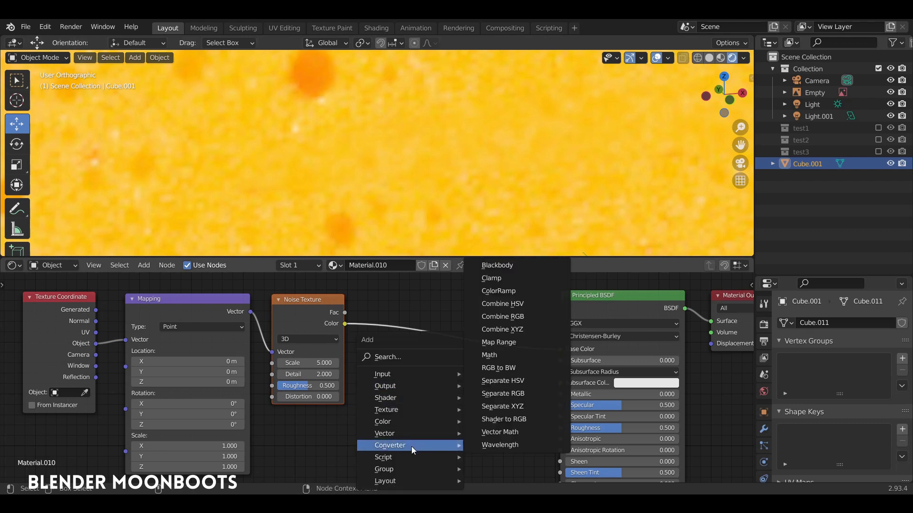
pyautogui.click(503, 291)
pyautogui.click(389, 289)
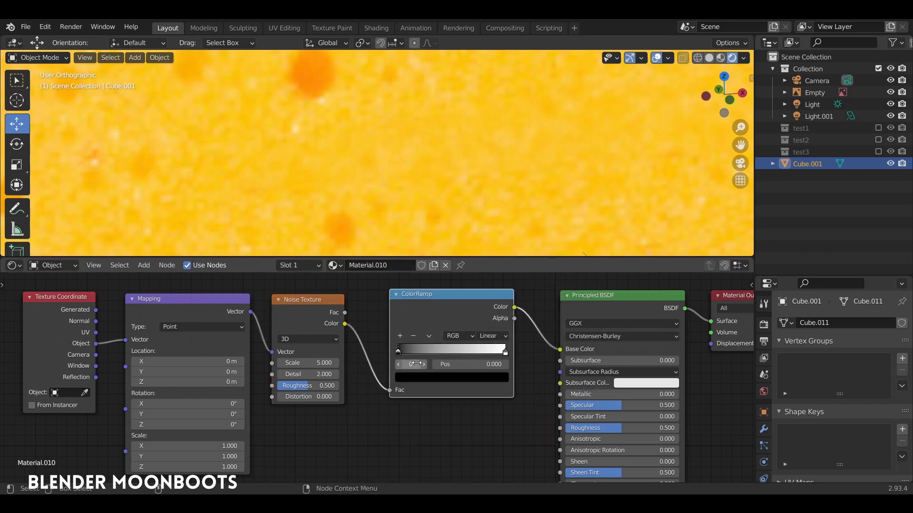
# Step: Sample an orange-yellow from the sponge reference image as the colour of the ColorRamp's first stop
pyautogui.scroll(-2, 483, 190)
pyautogui.keyDown('alt'); pyautogui.keyDown('shift'); pyautogui.moveTo(483, 190); pyautogui.dragTo(419, 38); pyautogui.keyUp('shift'); pyautogui.keyUp('alt')
pyautogui.moveTo(469, 157); pyautogui.dragTo(543, 203, button='middle')
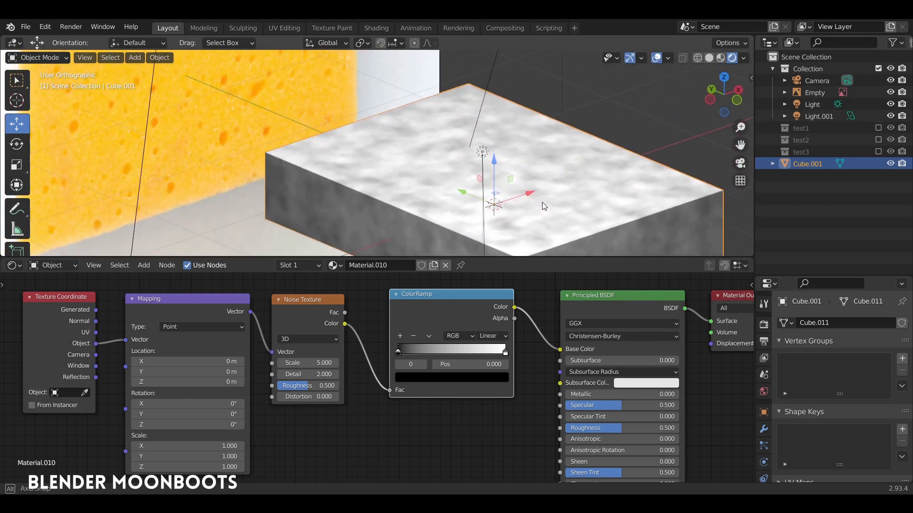
pyautogui.scroll(2, 438, 161)
pyautogui.keyDown('alt'); pyautogui.keyDown('shift'); pyautogui.moveTo(438, 161); pyautogui.dragTo(460, 124); pyautogui.keyUp('shift'); pyautogui.keyUp('alt')
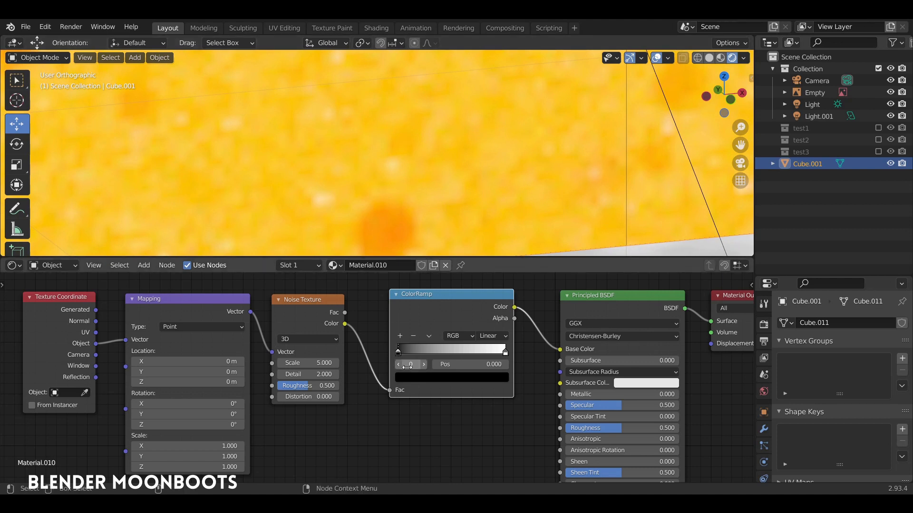
pyautogui.press('e')
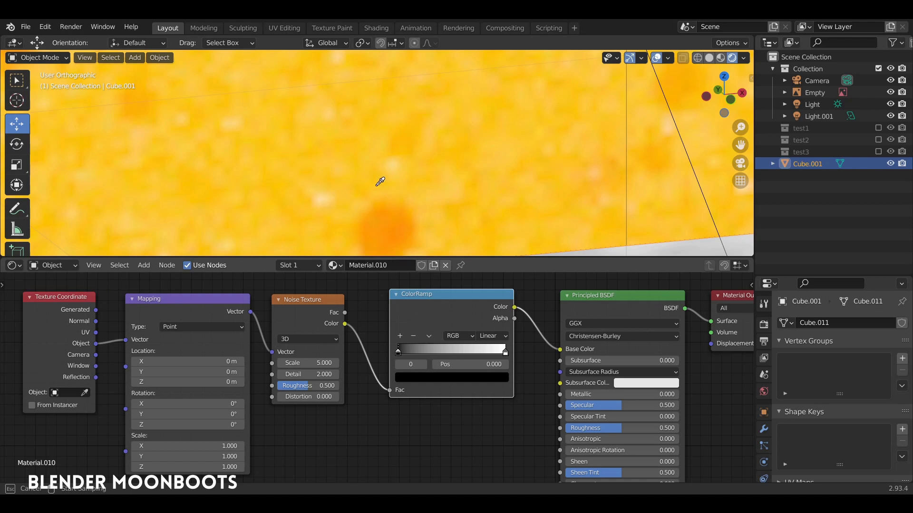
pyautogui.click(409, 135)
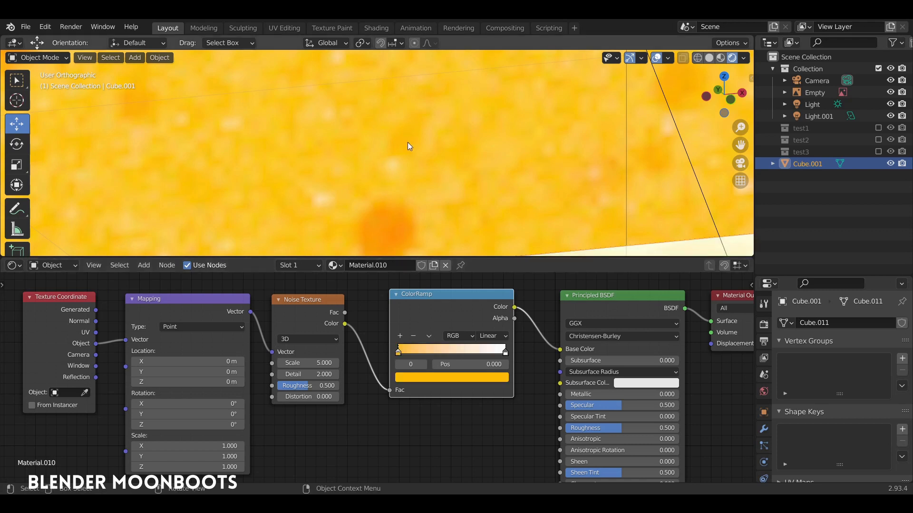
# Step: Sample a lighter yellow from the sponge reference image as the colour of the ColorRamp's last stop
pyautogui.moveTo(486, 149); pyautogui.dragTo(490, 179, button='middle')
pyautogui.keyDown('alt'); pyautogui.keyDown('shift'); pyautogui.moveTo(489, 178); pyautogui.dragTo(458, 195); pyautogui.keyUp('shift'); pyautogui.keyUp('alt')
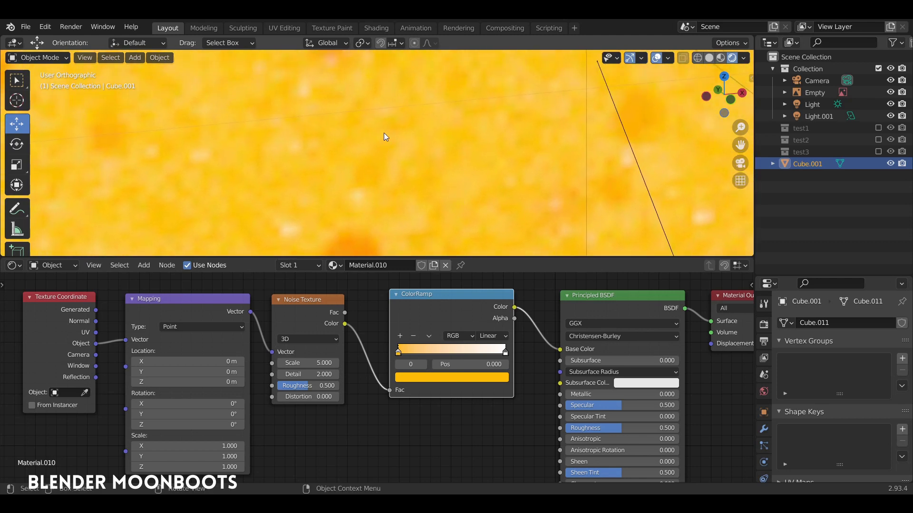
pyautogui.click(505, 352)
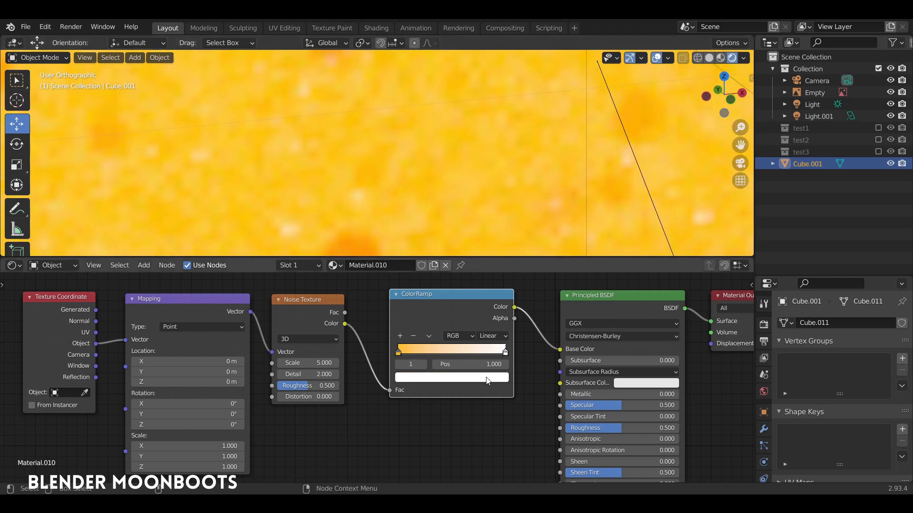
pyautogui.press('e')
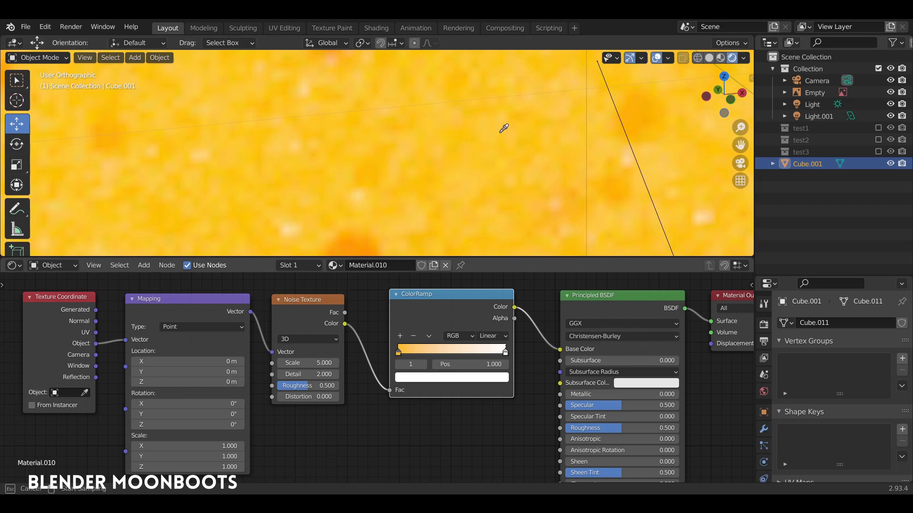
pyautogui.click(468, 176)
# Step: Move the two ColorRamp stops closer together around the middle, with the first stop at 0.377
pyautogui.keyDown('ctrl'); pyautogui.keyDown('alt'); pyautogui.moveTo(470, 142); pyautogui.dragTo(487, 174); pyautogui.keyUp('alt'); pyautogui.keyUp('ctrl')
pyautogui.keyDown('shift'); pyautogui.moveTo(486, 175); pyautogui.dragTo(452, 148, button='middle'); pyautogui.keyUp('shift')
pyautogui.moveTo(401, 352); pyautogui.dragTo(429, 350)
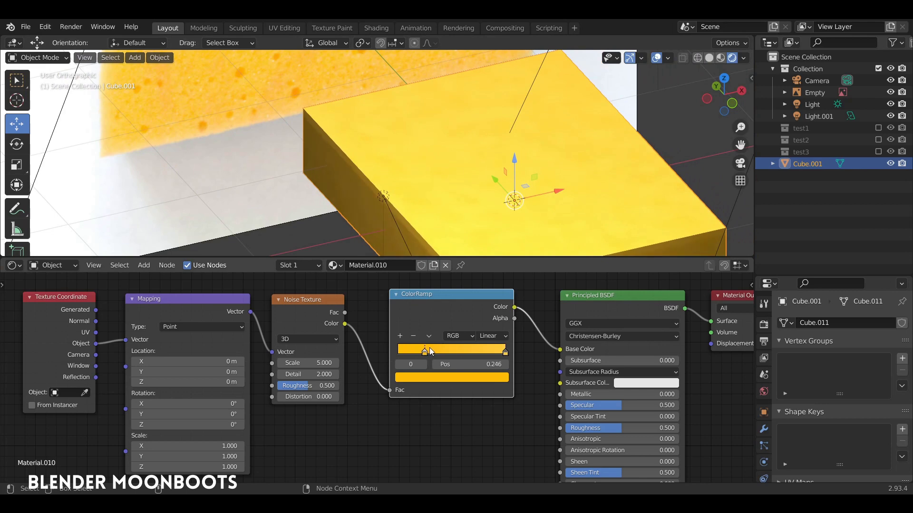
pyautogui.moveTo(491, 352); pyautogui.dragTo(440, 350)
pyautogui.moveTo(492, 195); pyautogui.dragTo(423, 176, button='middle')
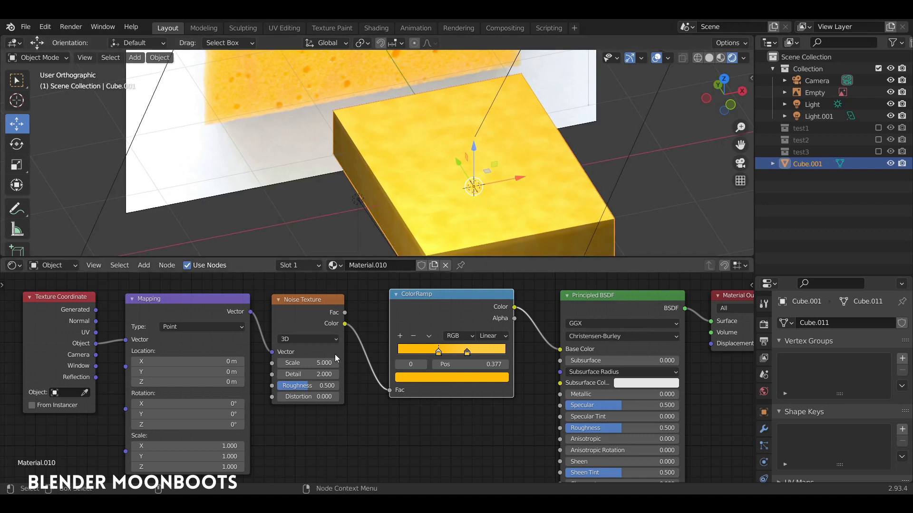
# Step: Set the Noise Texture's scale to about 30.35 and tighten the ColorRamp stops, with the lighter one at 0.609
pyautogui.moveTo(336, 362); pyautogui.dragTo(370, 362)
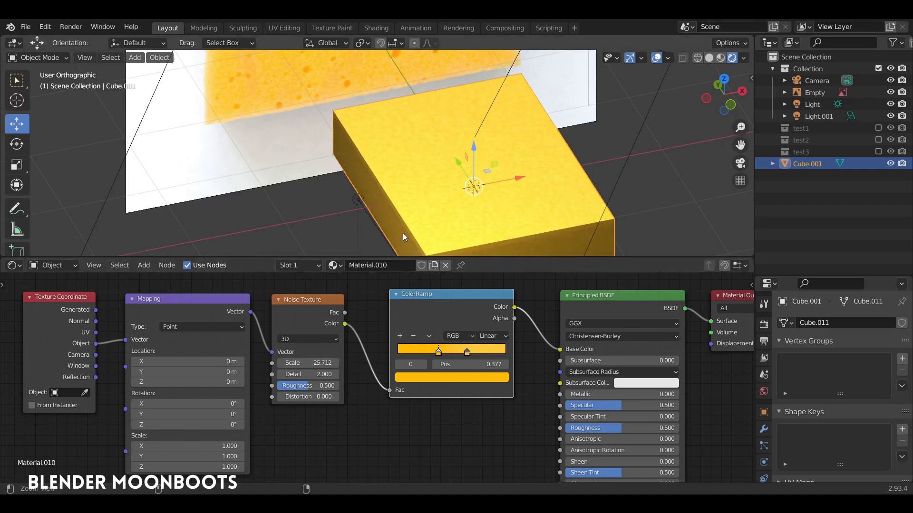
pyautogui.scroll(4, 417, 186)
pyautogui.keyDown('ctrl'); pyautogui.moveTo(431, 139); pyautogui.dragTo(430, 134, button='middle'); pyautogui.keyUp('ctrl')
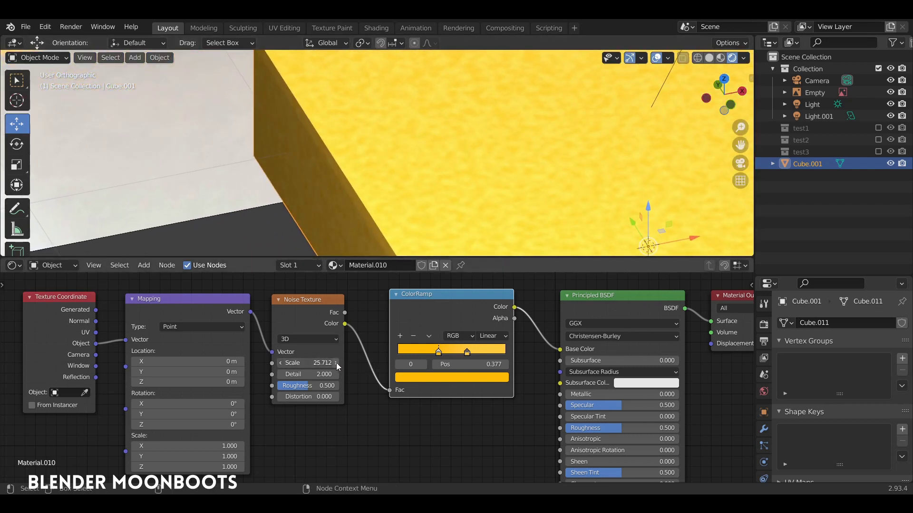
pyautogui.moveTo(336, 363); pyautogui.dragTo(361, 356)
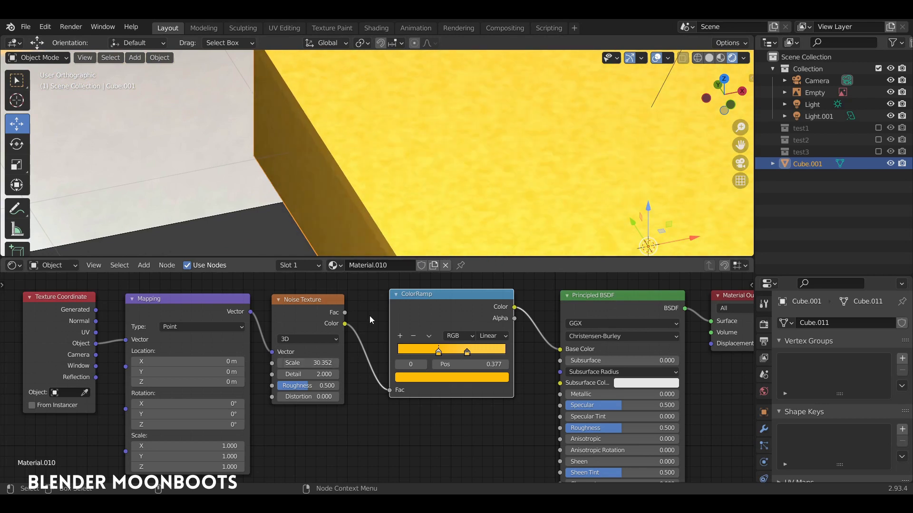
pyautogui.moveTo(414, 223); pyautogui.dragTo(440, 181, button='middle')
pyautogui.moveTo(386, 202); pyautogui.dragTo(502, 197, button='middle')
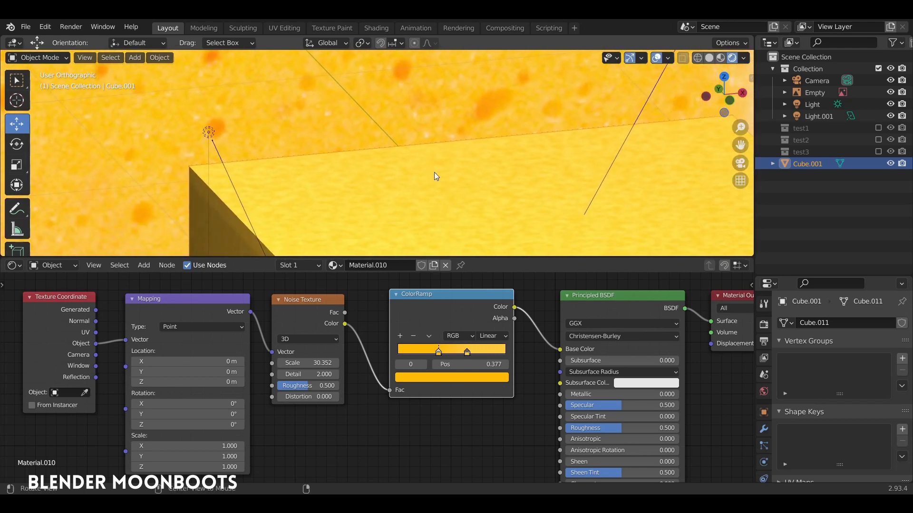
pyautogui.moveTo(435, 172)
pyautogui.keyDown('ctrl'); pyautogui.mouseDown(button='middle')
pyautogui.moveTo(460, 118)
pyautogui.moveTo(440, 155)
pyautogui.mouseUp(button='middle'); pyautogui.keyUp('ctrl')
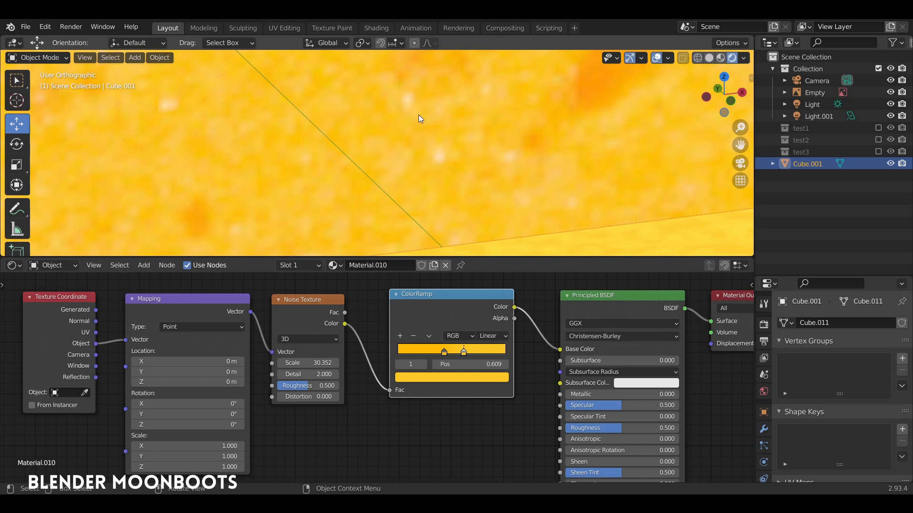
# Step: Make room for new nodes by moving Material Output and Principled BSDF away from the ColorRamp and the ColorRamp towards the Noise Texture
pyautogui.keyDown('ctrl'); pyautogui.keyDown('alt'); pyautogui.moveTo(475, 289); pyautogui.dragTo(510, 303); pyautogui.keyUp('alt'); pyautogui.keyUp('ctrl')
pyautogui.keyDown('alt'); pyautogui.moveTo(509, 303); pyautogui.dragTo(411, 308); pyautogui.keyUp('alt')
pyautogui.moveTo(526, 321); pyautogui.dragTo(641, 303)
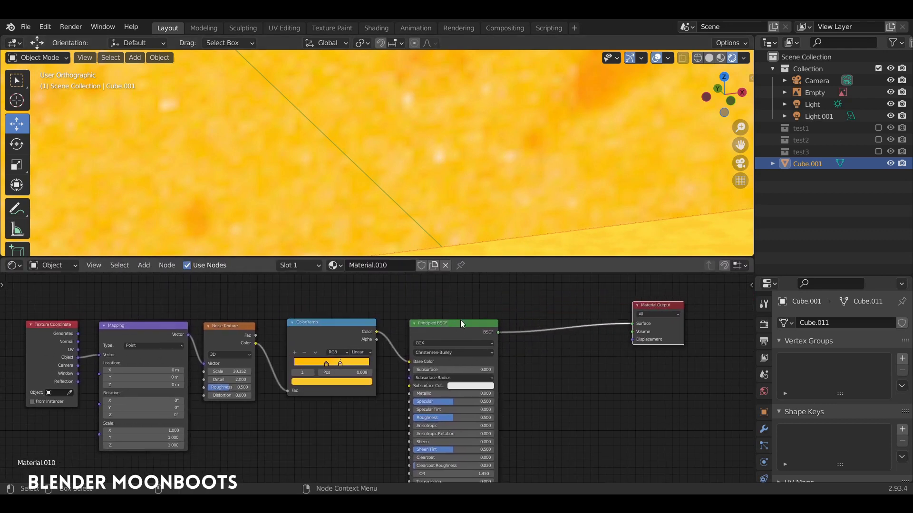
pyautogui.moveTo(456, 328); pyautogui.dragTo(574, 312)
pyautogui.moveTo(313, 325); pyautogui.dragTo(290, 328)
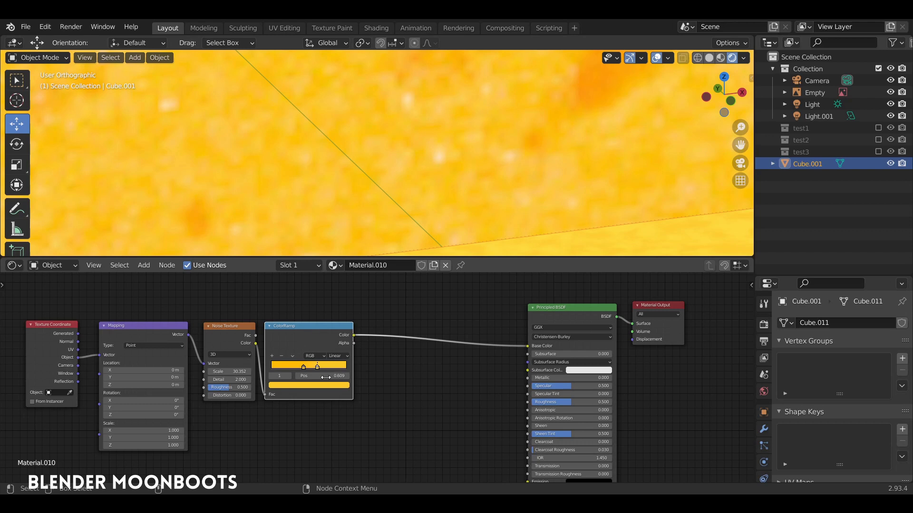
# Step: Insert a MixRGB node on the link between the ColorRamp's Color output and the Principled BSDF's Base Color
pyautogui.keyDown('shift'); pyautogui.moveTo(454, 229); pyautogui.dragTo(399, 114, button='middle'); pyautogui.keyUp('shift')
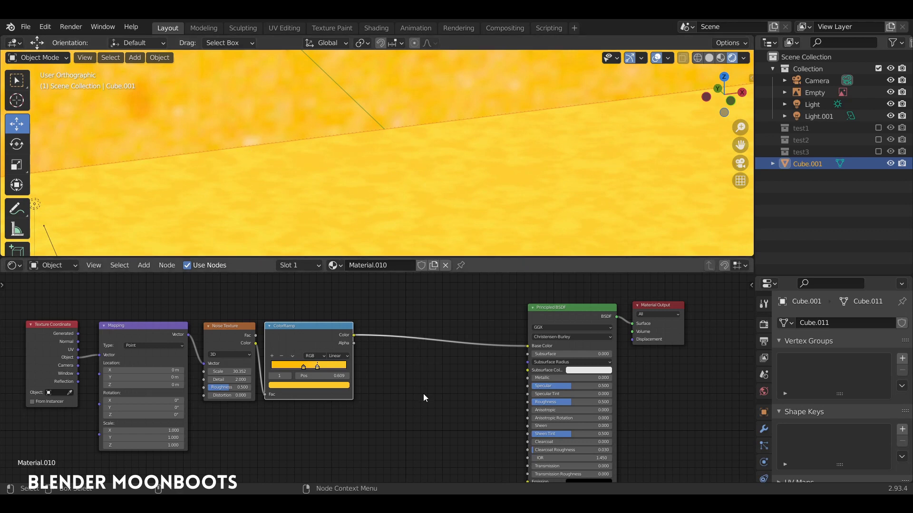
pyautogui.hotkey('shift', 'a')
pyautogui.moveTo(420, 395)
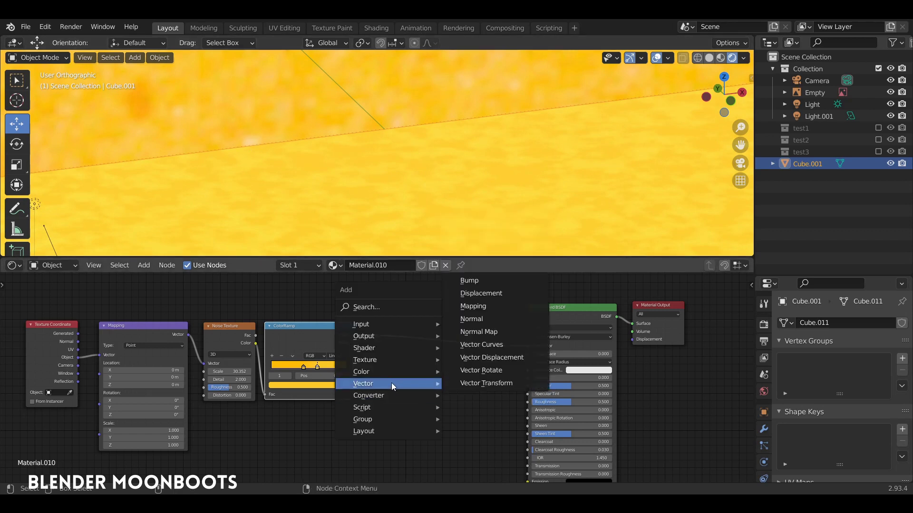
pyautogui.moveTo(384, 372)
pyautogui.click(483, 435)
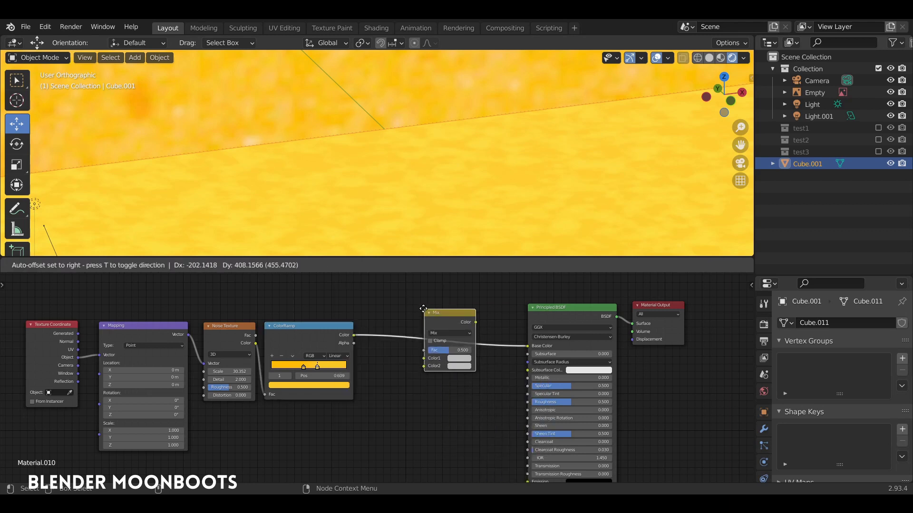
pyautogui.click(421, 330)
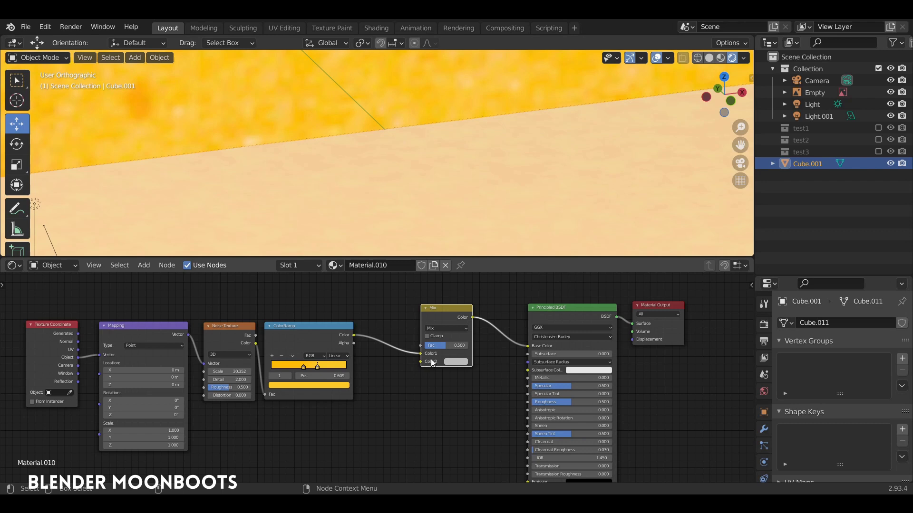
# Step: Sample a pale cream speck from the sponge reference image as the Mix node's Color2
pyautogui.scroll(3, 495, 340)
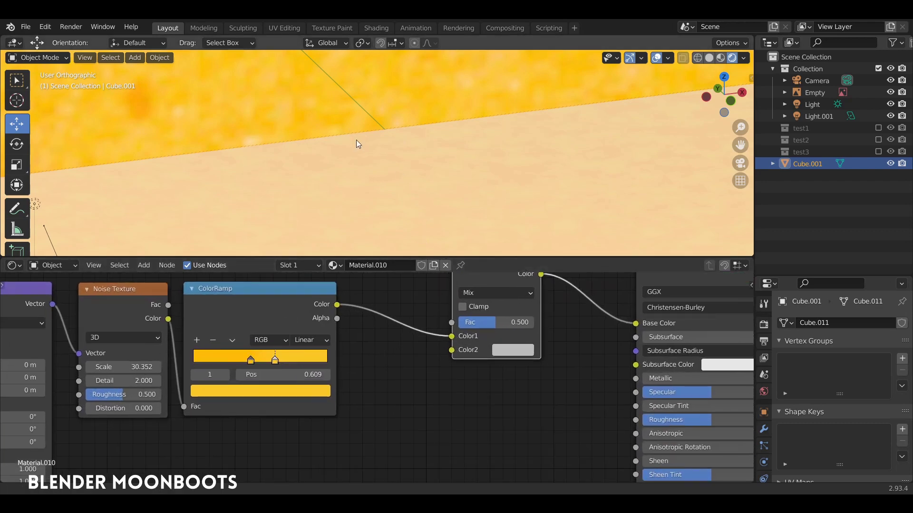
pyautogui.keyDown('shift'); pyautogui.moveTo(356, 140); pyautogui.dragTo(464, 250, button='middle'); pyautogui.keyUp('shift')
pyautogui.scroll(2, 470, 145)
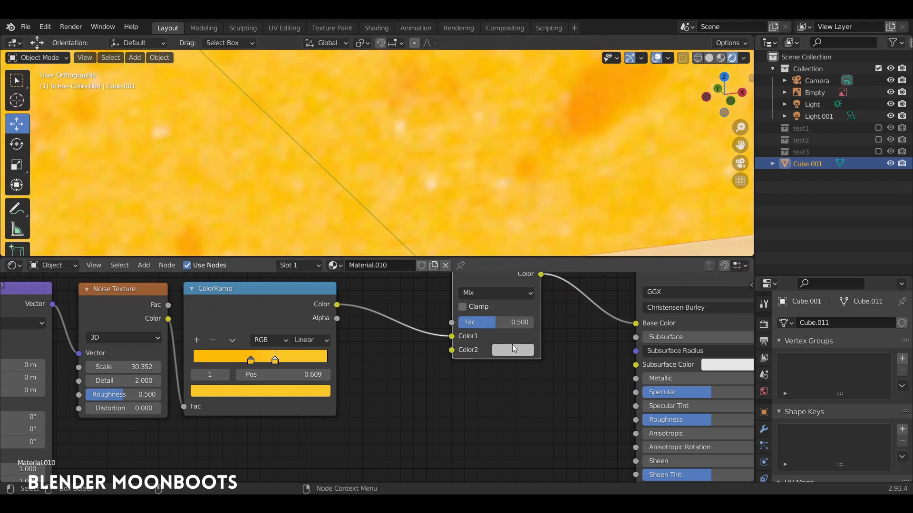
pyautogui.press('r')
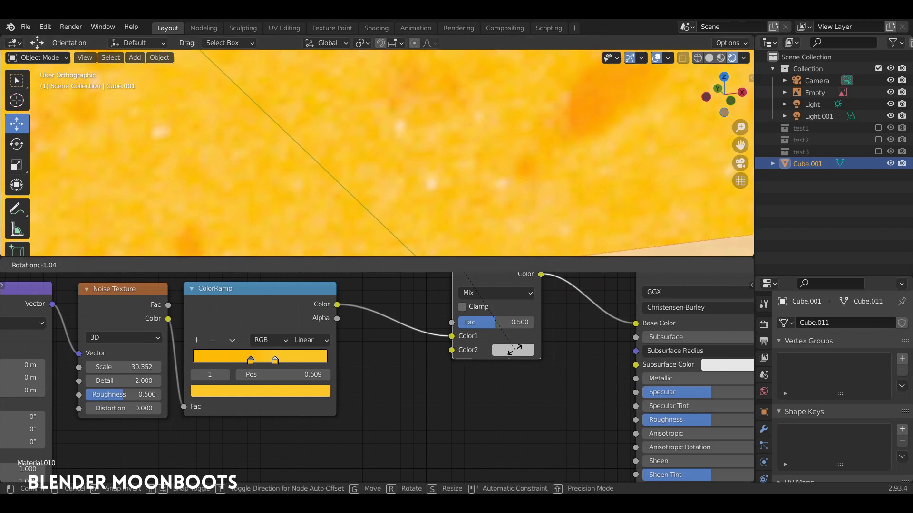
pyautogui.press('Escape')
pyautogui.press('e')
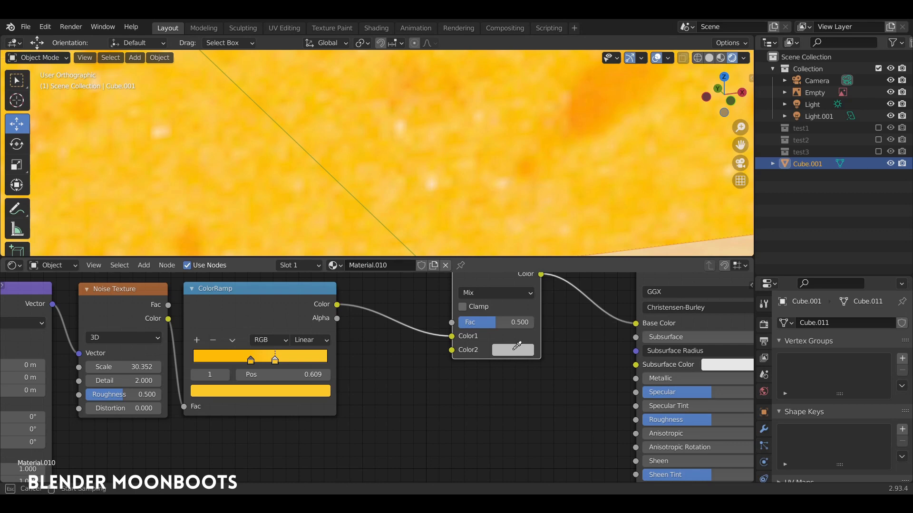
pyautogui.click(433, 183)
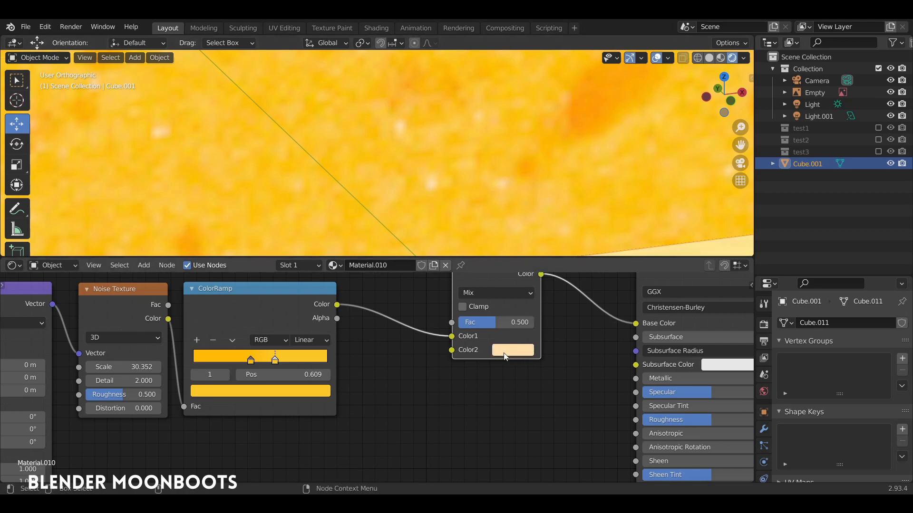
# Step: Move the Mix node close to the ColorRamp and compare the slab's blended colour with the sponge reference
pyautogui.keyDown('ctrl'); pyautogui.keyDown('alt'); pyautogui.moveTo(575, 335); pyautogui.dragTo(518, 408); pyautogui.keyUp('alt'); pyautogui.keyUp('ctrl')
pyautogui.keyDown('ctrl'); pyautogui.keyDown('alt'); pyautogui.moveTo(469, 382); pyautogui.dragTo(518, 350); pyautogui.keyUp('alt'); pyautogui.keyUp('ctrl')
pyautogui.moveTo(468, 296); pyautogui.dragTo(463, 316)
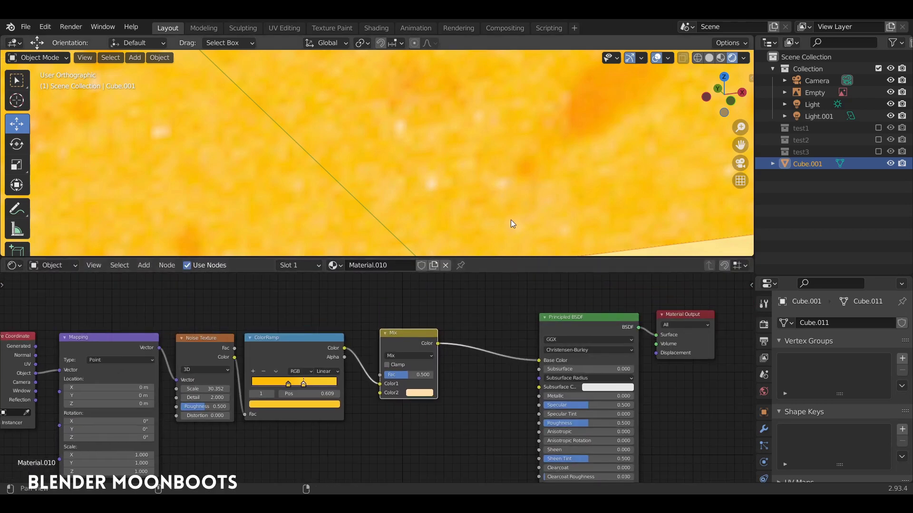
pyautogui.keyDown('ctrl'); pyautogui.keyDown('alt'); pyautogui.moveTo(510, 219); pyautogui.dragTo(486, 199); pyautogui.keyUp('alt'); pyautogui.keyUp('ctrl')
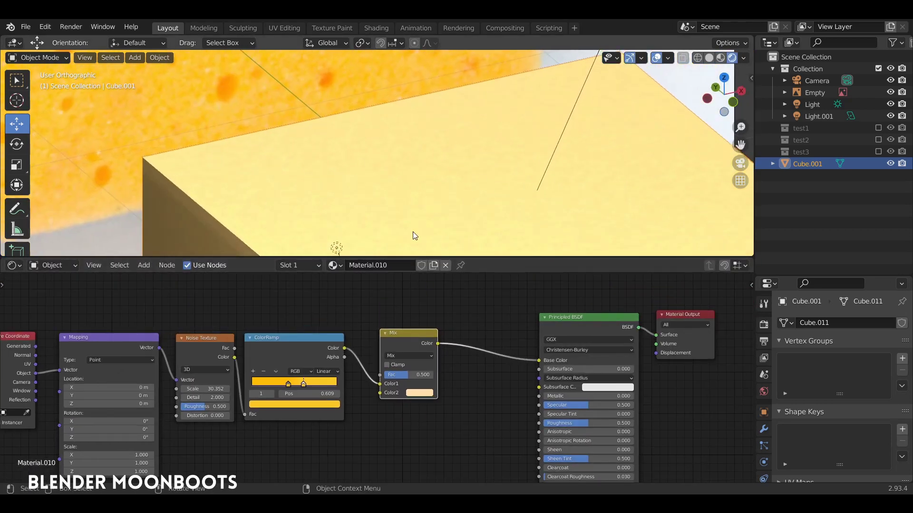
pyautogui.moveTo(416, 374)
pyautogui.mouseDown()
pyautogui.moveTo(430, 375)
pyautogui.moveTo(388, 377)
pyautogui.moveTo(415, 375)
pyautogui.mouseUp()
# Step: Duplicate the Noise Texture node above the original and connect the Mapping node's Vector output to the copy's Vector input
pyautogui.moveTo(489, 292); pyautogui.dragTo(650, 349, button='middle')
pyautogui.hotkey('shift', 'd')
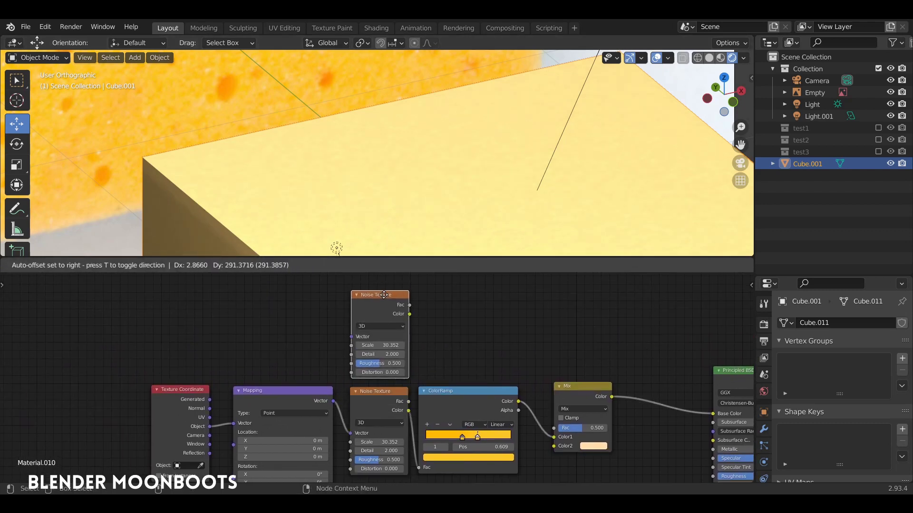
pyautogui.click(358, 367)
pyautogui.moveTo(334, 405); pyautogui.dragTo(353, 338)
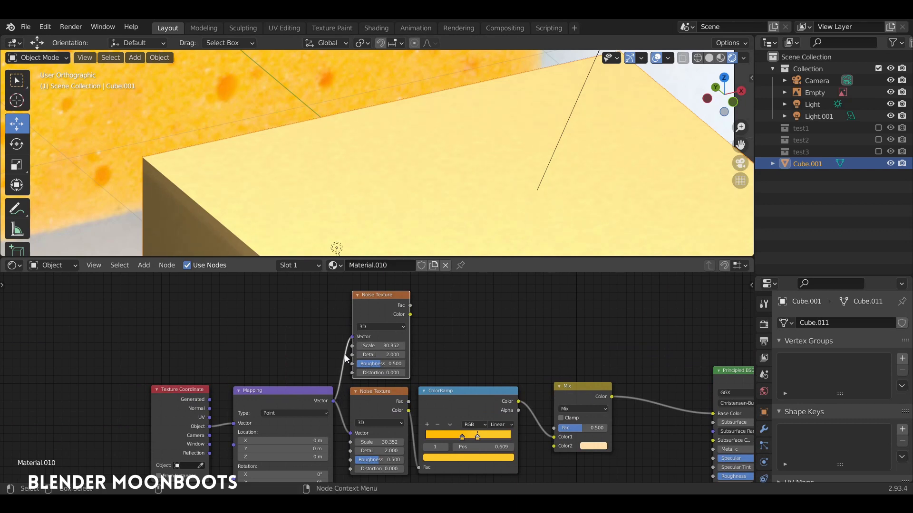
pyautogui.moveTo(327, 342); pyautogui.dragTo(338, 323, button='middle')
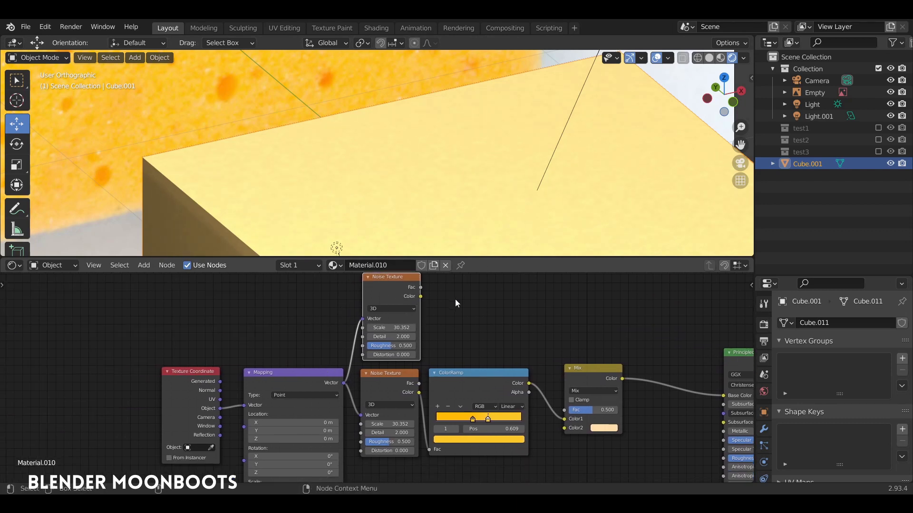
# Step: Add a second ColorRamp node beside the duplicated Noise Texture, above the yellow ColorRamp
pyautogui.moveTo(455, 303); pyautogui.dragTo(379, 328, button='middle')
pyautogui.moveTo(427, 401); pyautogui.dragTo(436, 400)
pyautogui.hotkey('shift', 'a')
pyautogui.moveTo(430, 357)
pyautogui.moveTo(407, 377)
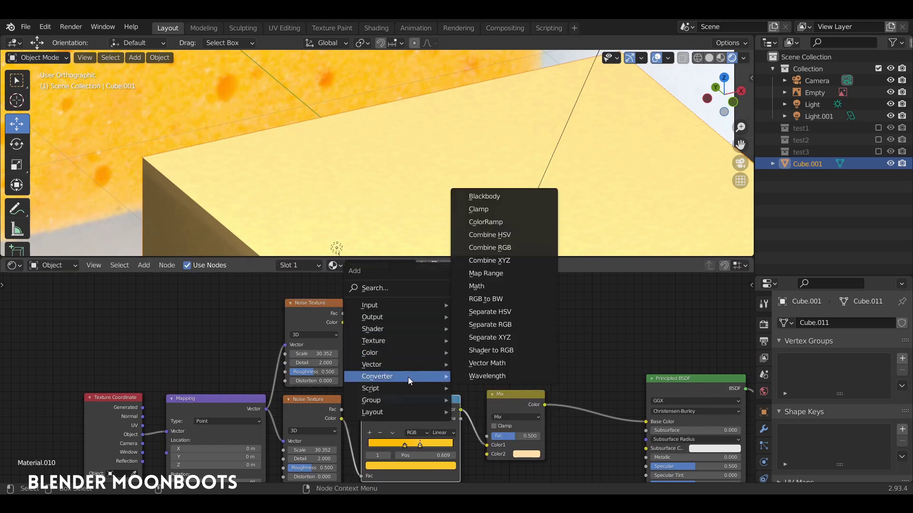
pyautogui.click(494, 223)
pyautogui.click(367, 293)
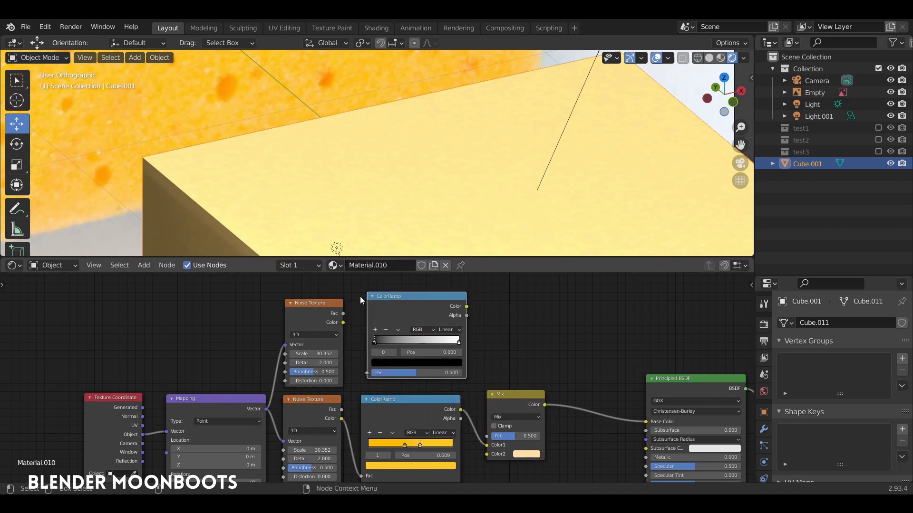
# Step: Wire the duplicated Noise Texture's Fac output through the new ColorRamp into the Mix node's Fac input, repositioning both nodes
pyautogui.moveTo(344, 314); pyautogui.dragTo(373, 376)
pyautogui.moveTo(415, 300); pyautogui.dragTo(405, 306)
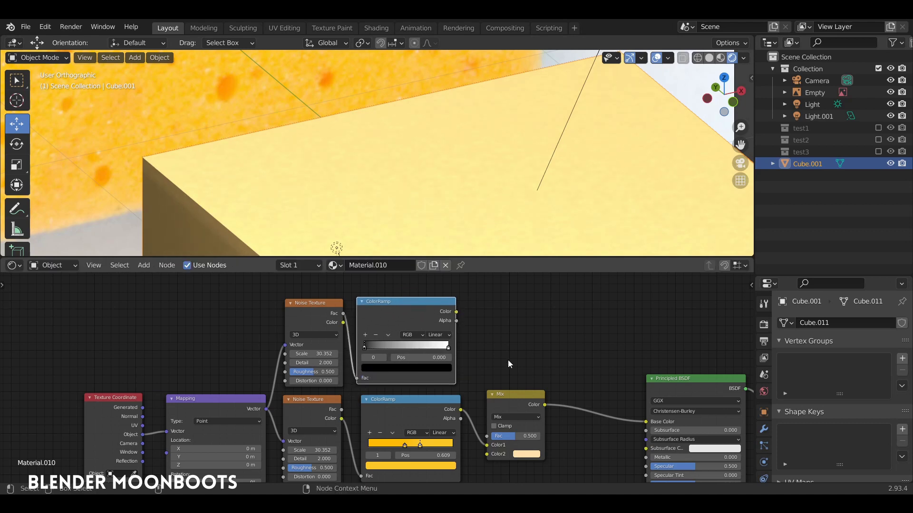
pyautogui.moveTo(507, 393); pyautogui.dragTo(518, 342)
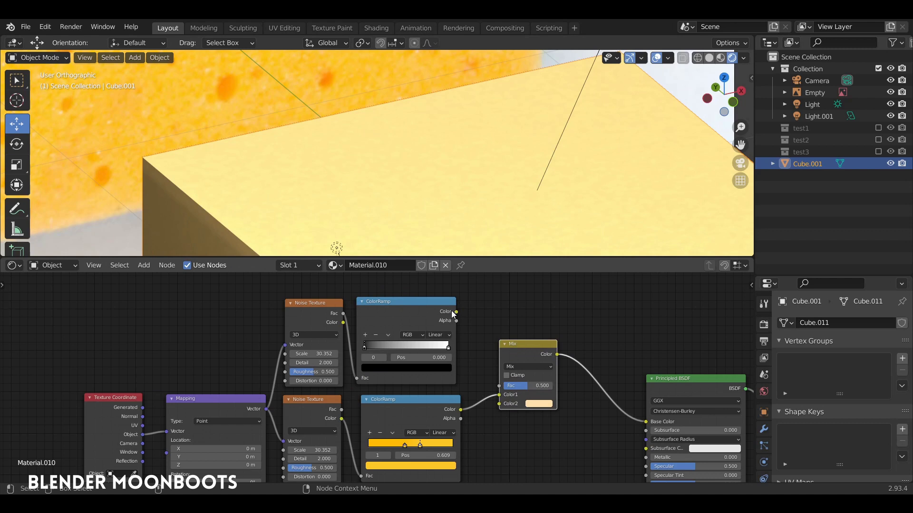
pyautogui.moveTo(456, 312); pyautogui.dragTo(501, 386)
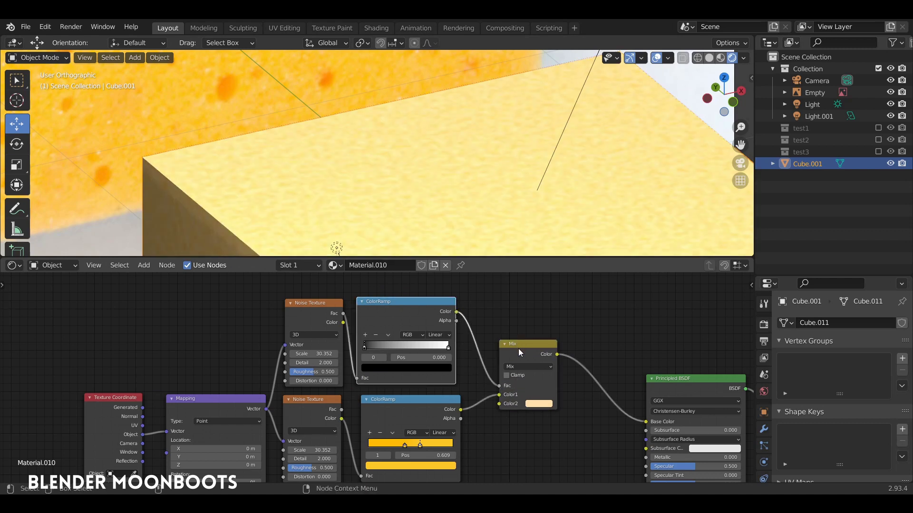
# Step: Reverse the upper ColorRamp's stops to white before black and tighten them, with the black stop at position 0.344, for sparse pale flecks
pyautogui.scroll(2, 458, 209)
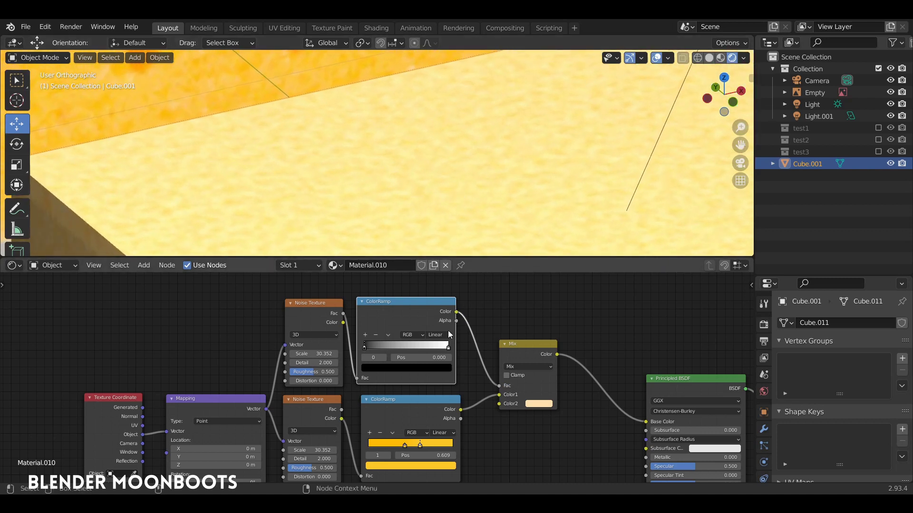
pyautogui.moveTo(447, 350); pyautogui.dragTo(403, 350)
pyautogui.click(403, 347)
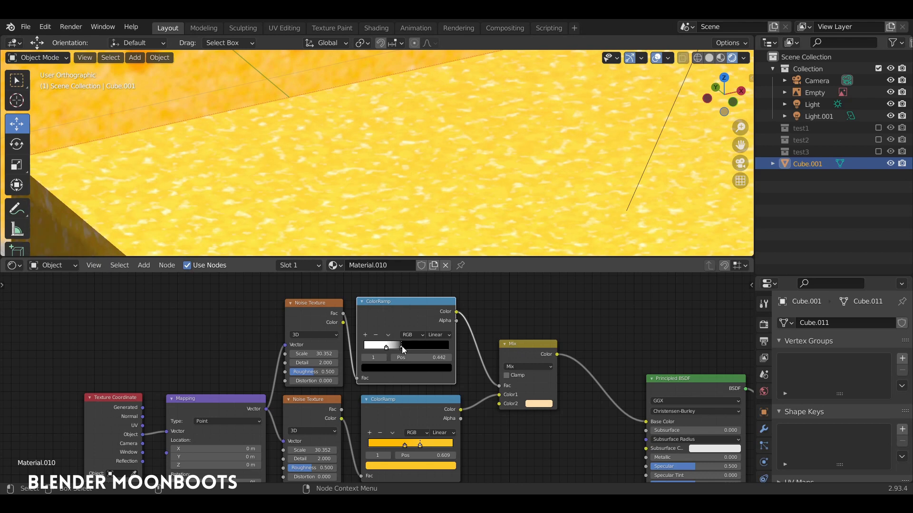
pyautogui.click(387, 348)
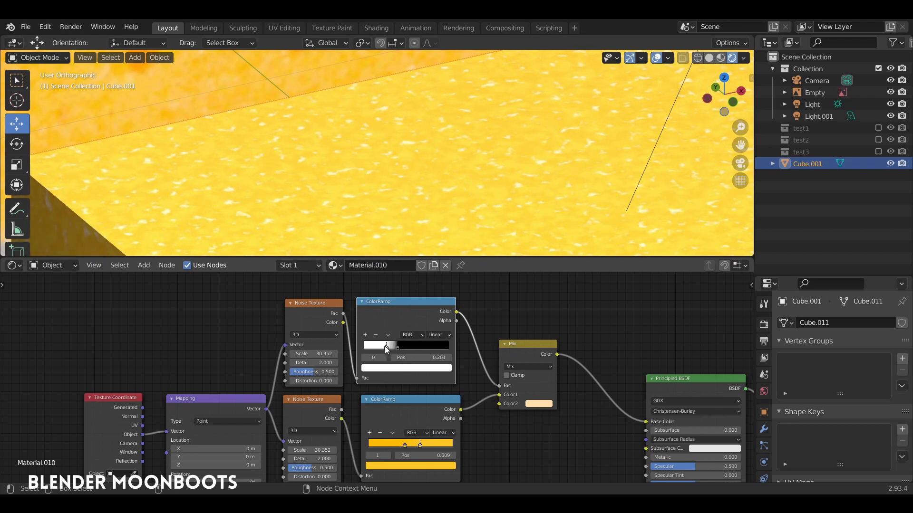
pyautogui.moveTo(387, 350); pyautogui.dragTo(390, 349)
pyautogui.click(399, 349)
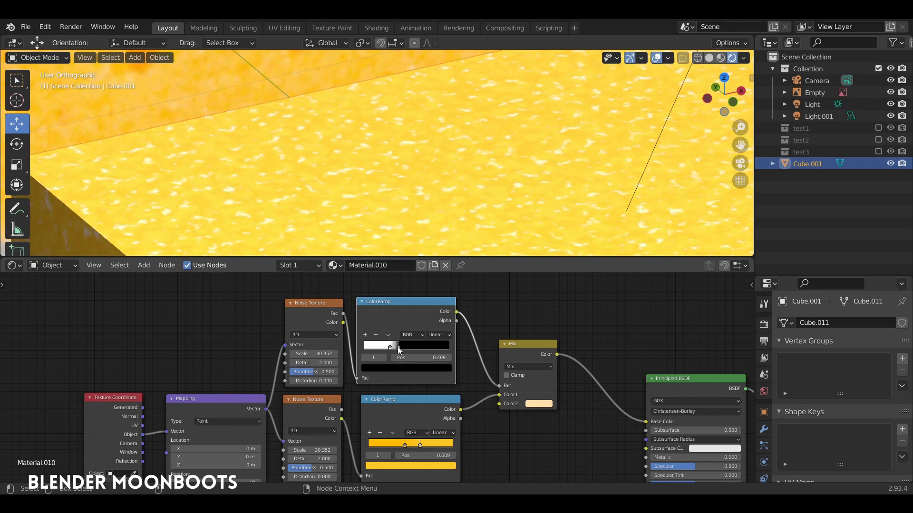
pyautogui.click(392, 349)
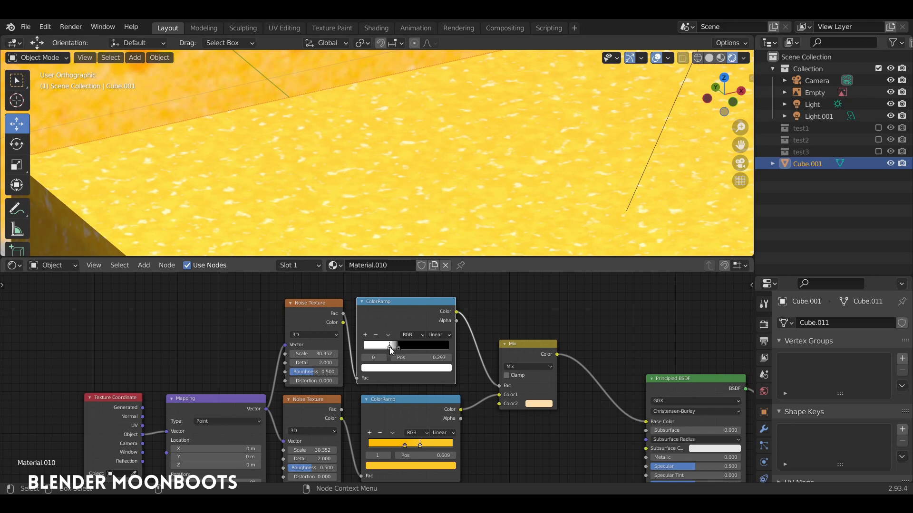
pyautogui.moveTo(390, 347); pyautogui.dragTo(390, 349)
pyautogui.keyDown('ctrl'); pyautogui.moveTo(422, 219); pyautogui.dragTo(416, 181, button='middle'); pyautogui.keyUp('ctrl')
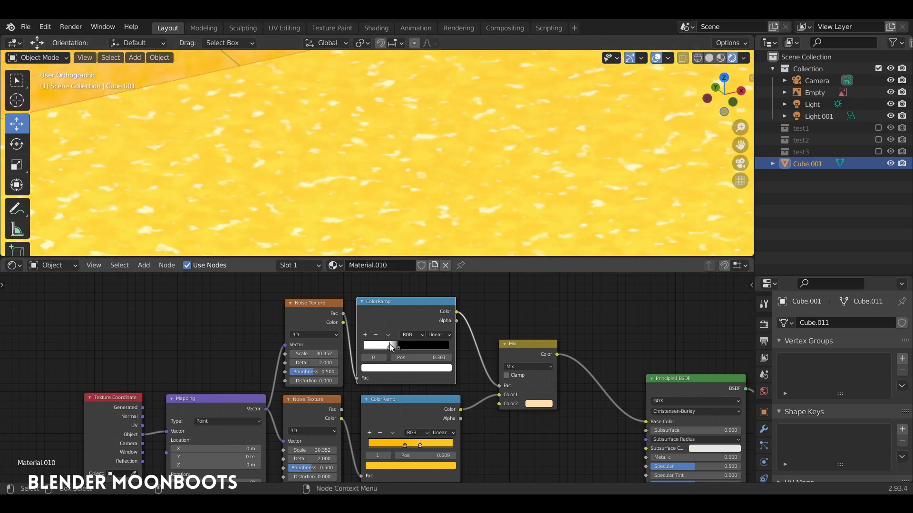
pyautogui.moveTo(392, 348)
pyautogui.mouseDown()
pyautogui.moveTo(381, 347)
pyautogui.moveTo(391, 348)
pyautogui.mouseUp()
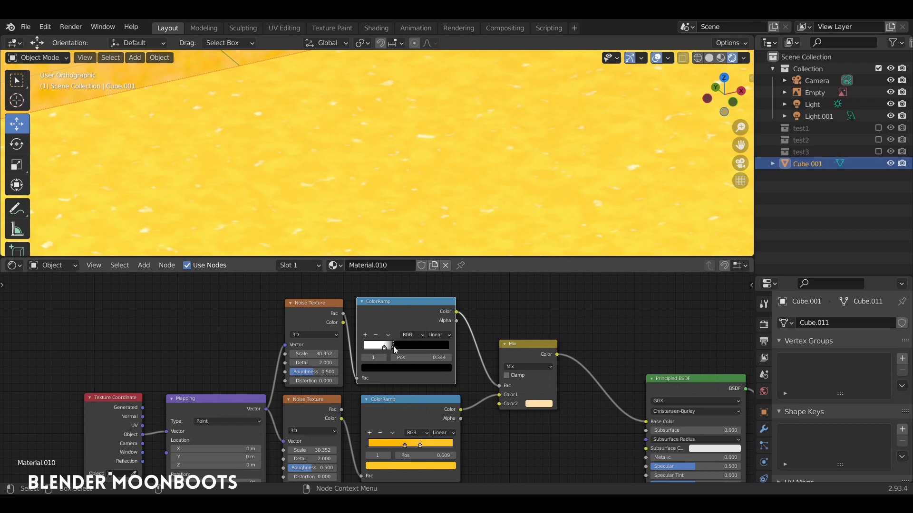
# Step: Set the upper Noise Texture's Scale to 24.4, checking the fleck size on the slab against the sponge reference
pyautogui.moveTo(335, 355); pyautogui.dragTo(323, 354)
pyautogui.scroll(-6, 407, 231)
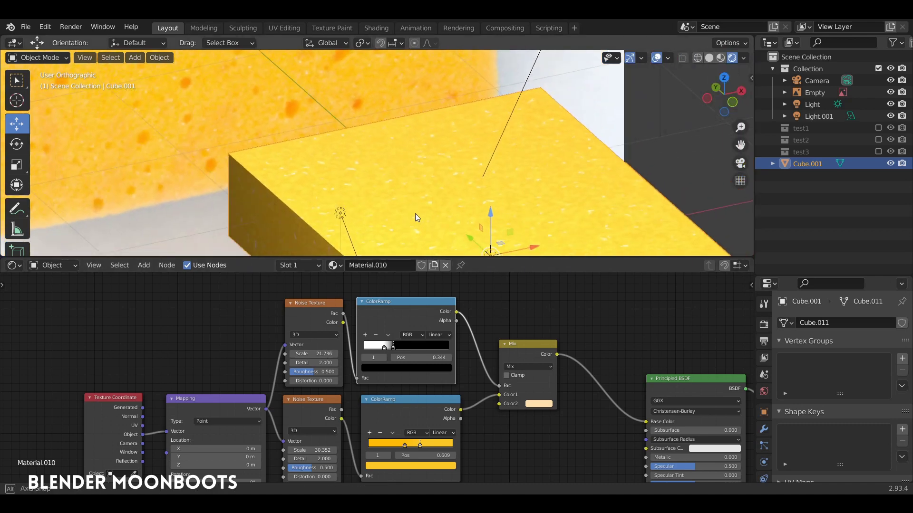
pyautogui.moveTo(414, 213); pyautogui.dragTo(389, 234, button='middle')
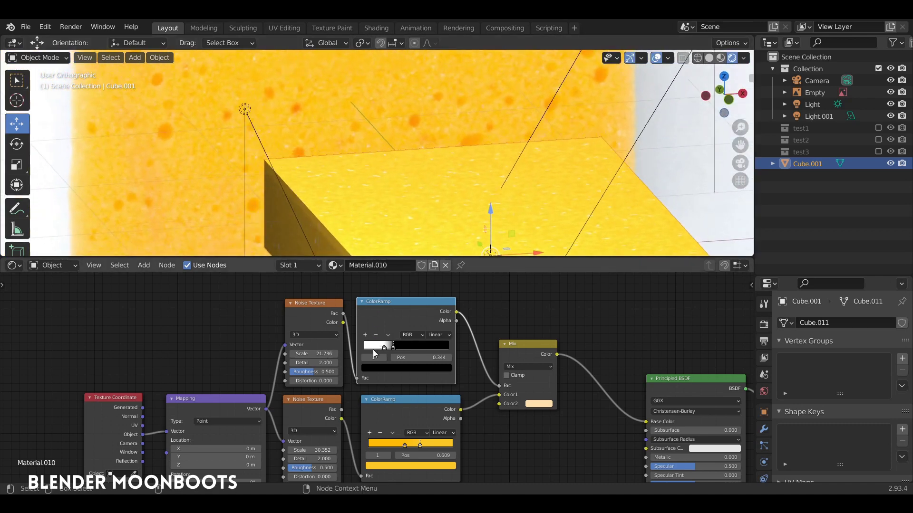
pyautogui.moveTo(331, 357); pyautogui.dragTo(340, 355)
pyautogui.moveTo(432, 208); pyautogui.dragTo(467, 153, button='middle')
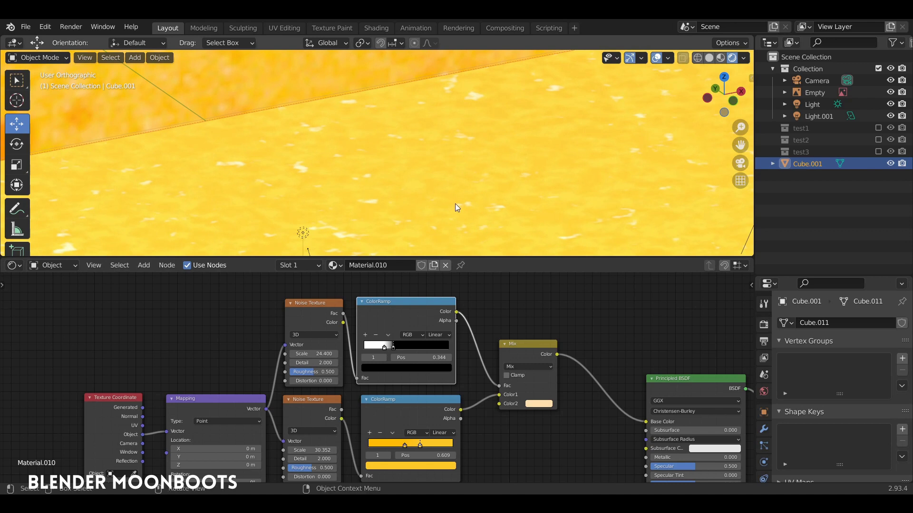
# Step: Soften the pale flecks by moving the upper ColorRamp's white stop closer to the start and the black stop to 0.341
pyautogui.moveTo(395, 348); pyautogui.dragTo(385, 351)
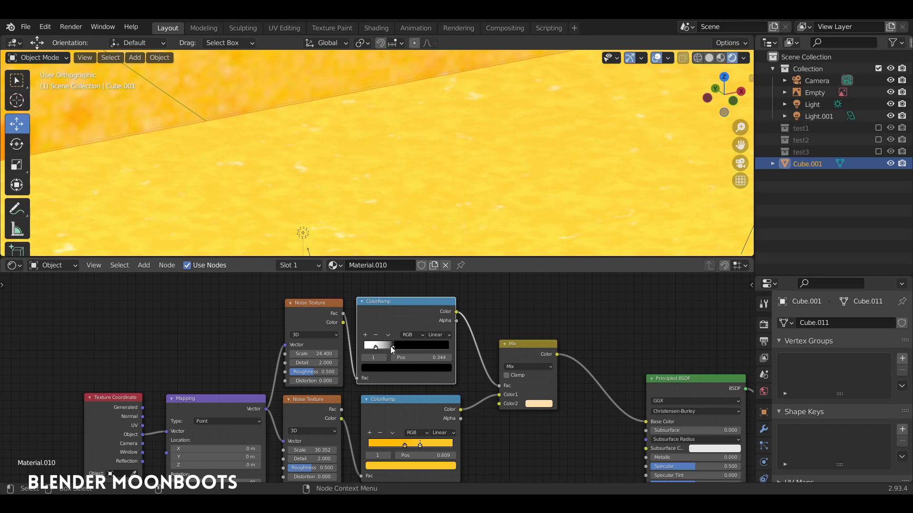
pyautogui.moveTo(393, 349); pyautogui.dragTo(391, 349)
pyautogui.moveTo(444, 179); pyautogui.dragTo(391, 124, button='middle')
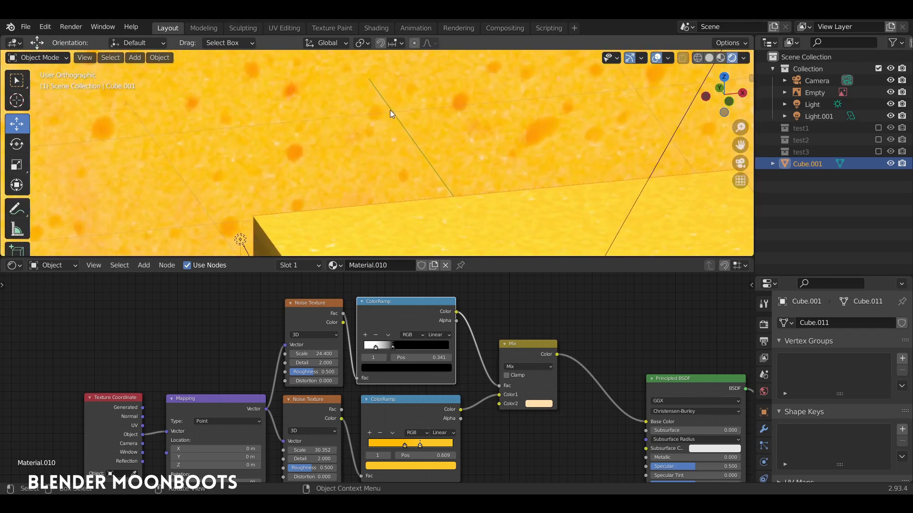
pyautogui.keyDown('ctrl'); pyautogui.moveTo(465, 190); pyautogui.dragTo(421, 193, button='middle'); pyautogui.keyUp('ctrl')
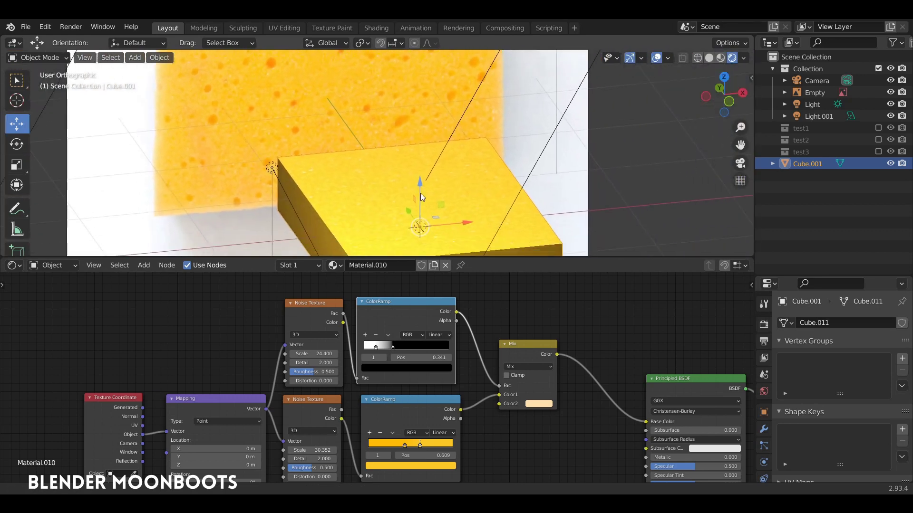
# Step: Make room after the Mix node by moving the Material Output and Principled BSDF away and the Mix closer to the ColorRamps
pyautogui.moveTo(654, 354); pyautogui.dragTo(426, 335, button='middle')
pyautogui.moveTo(551, 355); pyautogui.dragTo(676, 319)
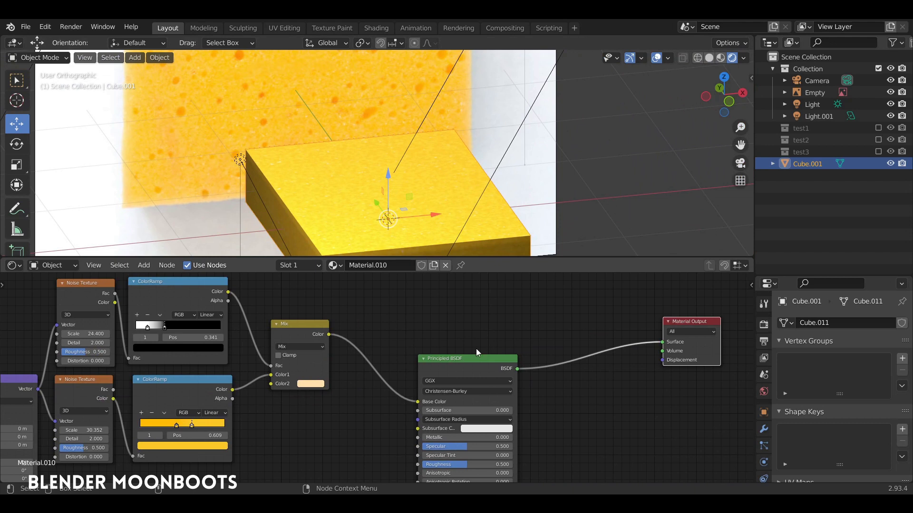
pyautogui.moveTo(472, 359); pyautogui.dragTo(574, 337)
pyautogui.moveTo(291, 323); pyautogui.dragTo(272, 326)
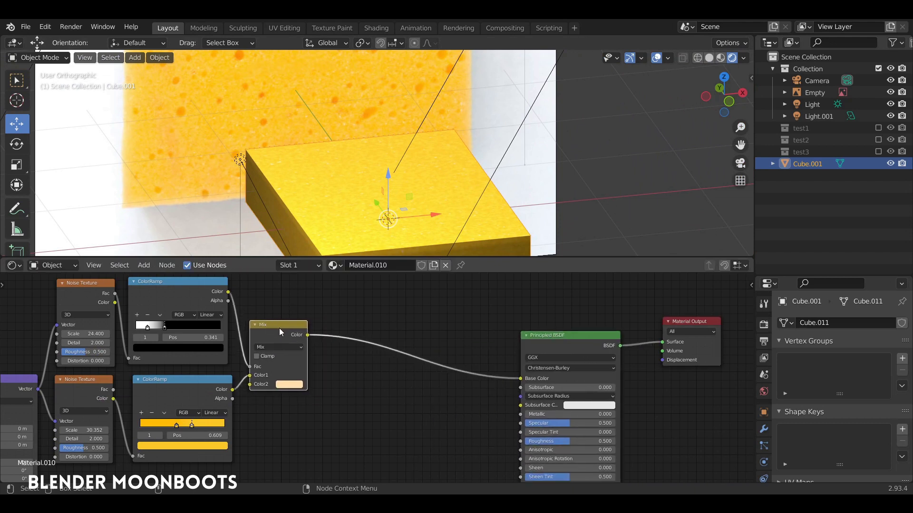
pyautogui.moveTo(278, 326); pyautogui.dragTo(302, 347, button='middle')
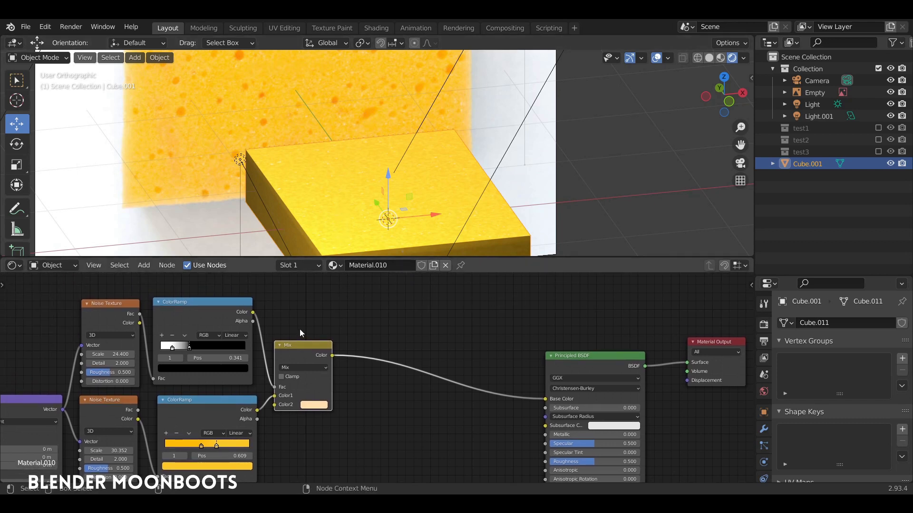
# Step: Duplicate the Mix node onto the link to the Principled BSDF and sample its Color2 from a dark orange spot on the reference
pyautogui.keyDown('shift'); pyautogui.moveTo(370, 145); pyautogui.dragTo(384, 178, button='middle'); pyautogui.keyUp('shift')
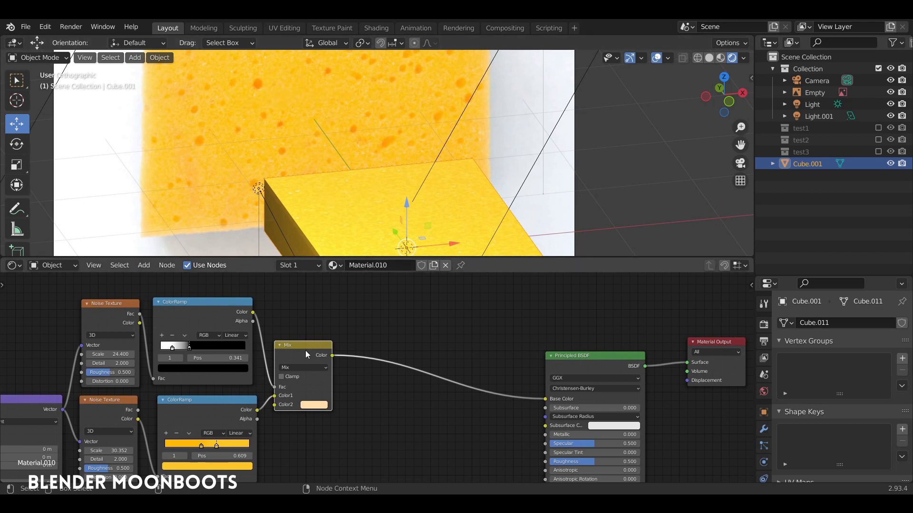
pyautogui.hotkey('shift', 'd')
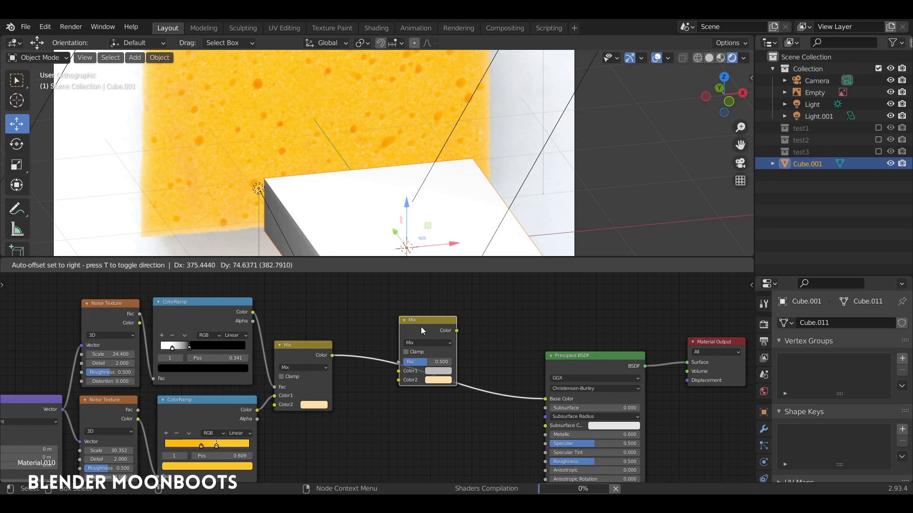
pyautogui.click(426, 324)
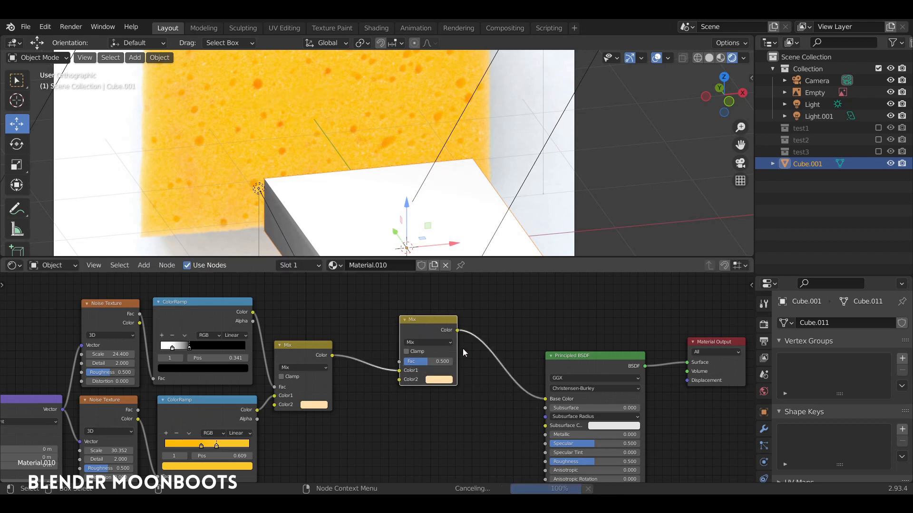
pyautogui.moveTo(473, 376); pyautogui.dragTo(480, 374, button='middle')
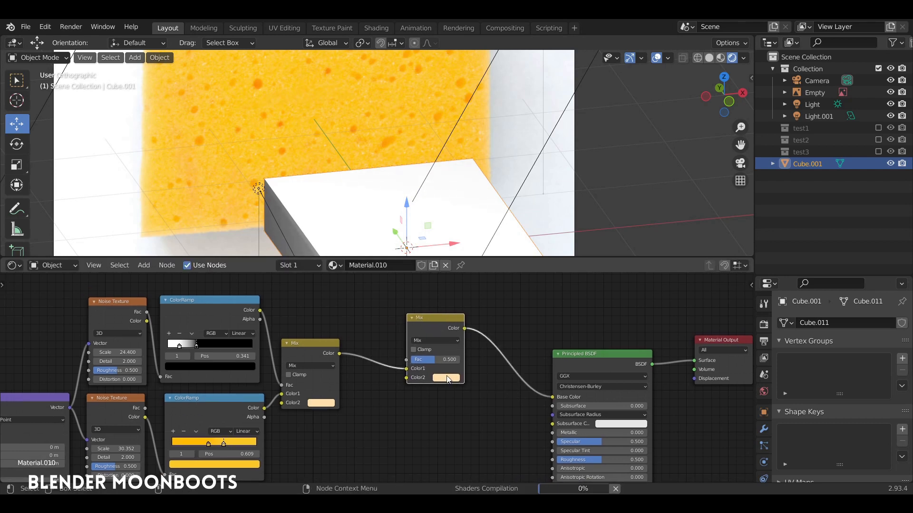
pyautogui.press('e')
pyautogui.click(261, 82)
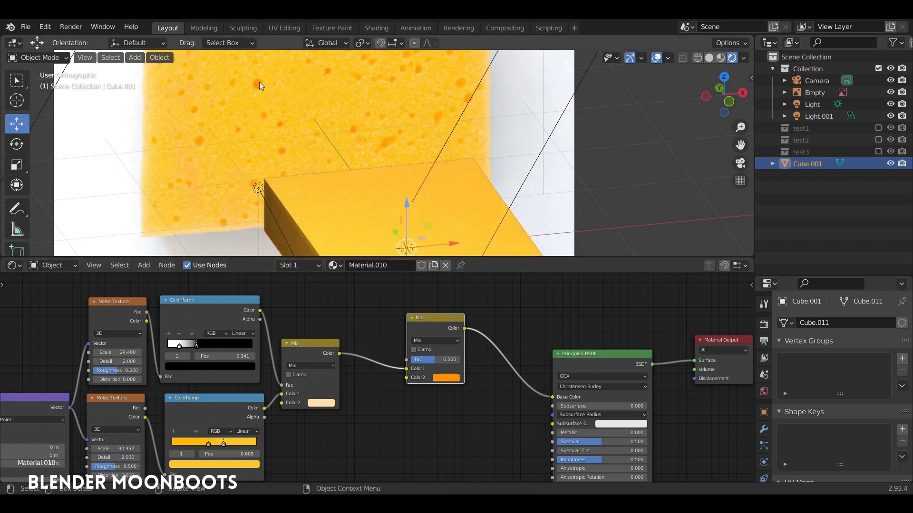
# Step: Add a Voronoi Texture node above the upper Noise Texture and connect the Mapping node's Vector output to its Vector input
pyautogui.moveTo(298, 299); pyautogui.dragTo(475, 340, button='middle')
pyautogui.moveTo(419, 258); pyautogui.dragTo(399, 183)
pyautogui.moveTo(431, 275); pyautogui.dragTo(467, 260, button='middle')
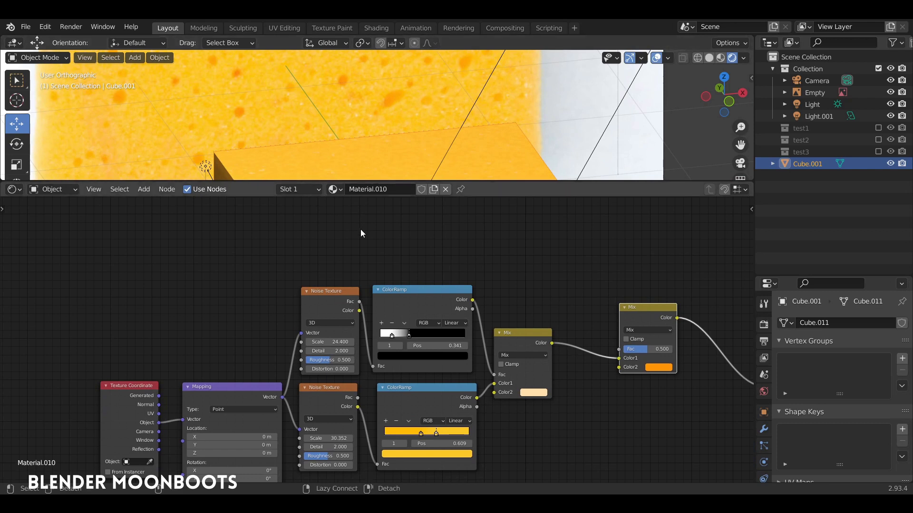
pyautogui.moveTo(432, 263); pyautogui.dragTo(458, 348, button='middle')
pyautogui.hotkey('shift', 'a')
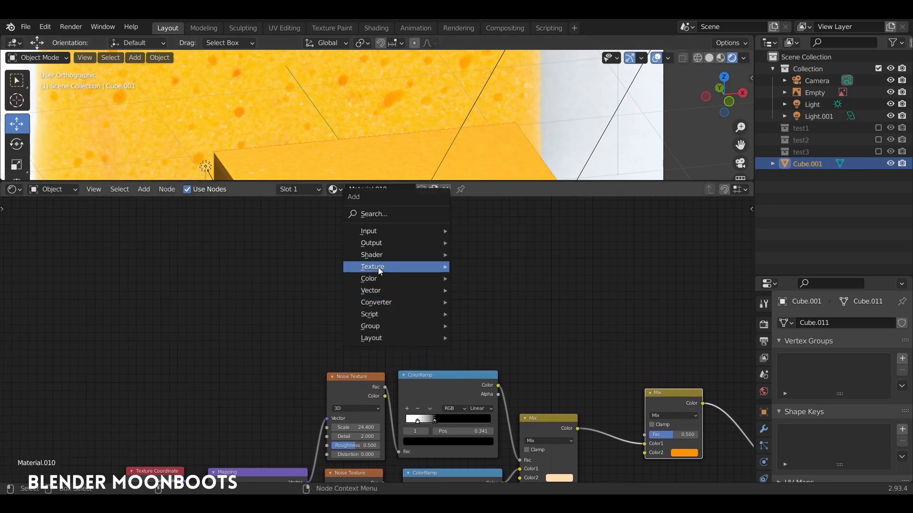
pyautogui.moveTo(388, 267)
pyautogui.click(501, 437)
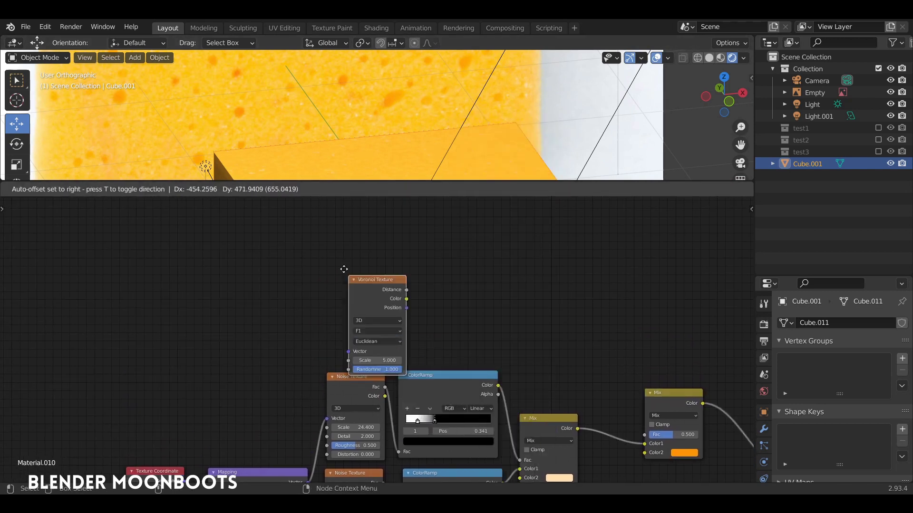
pyautogui.click(330, 255)
pyautogui.moveTo(444, 277); pyautogui.dragTo(548, 243, button='middle')
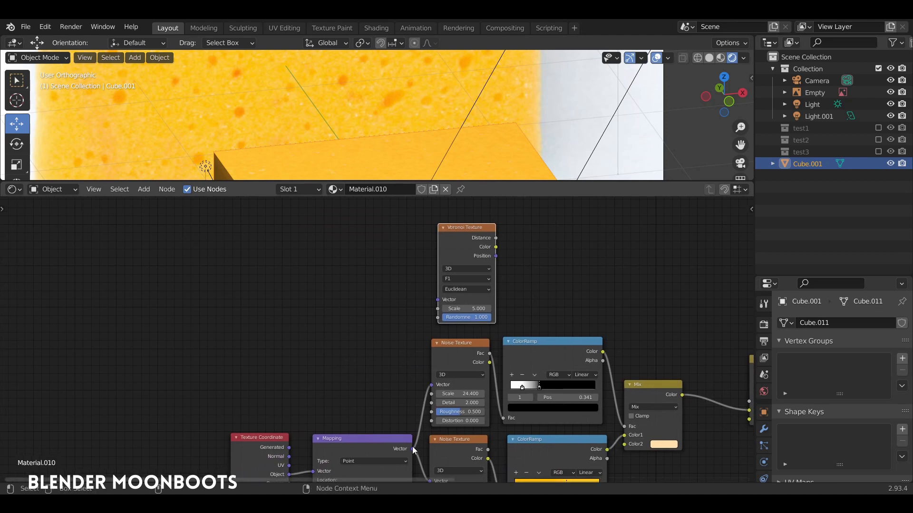
pyautogui.moveTo(412, 449); pyautogui.dragTo(446, 300)
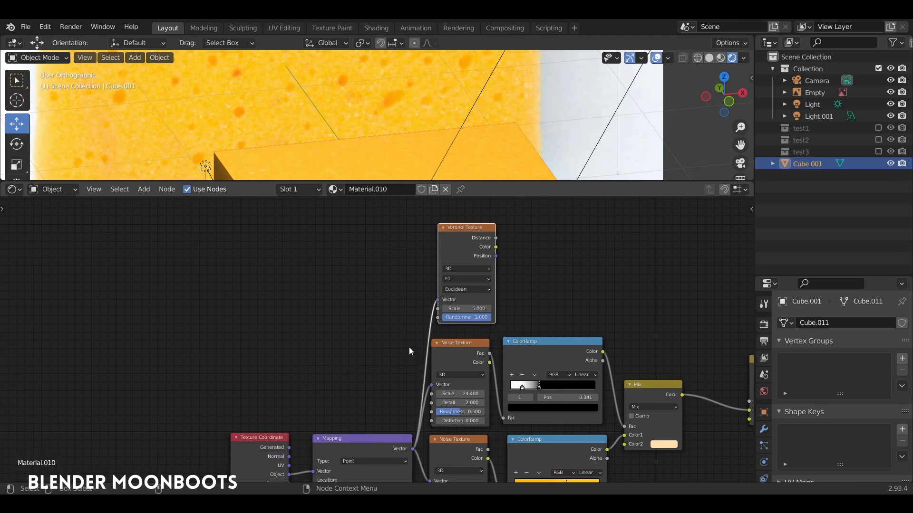
# Step: Add a third ColorRamp node beside the Voronoi Texture, above the black-and-white ColorRamp
pyautogui.moveTo(409, 352); pyautogui.dragTo(272, 335, button='middle')
pyautogui.moveTo(388, 266); pyautogui.dragTo(404, 312, button='middle')
pyautogui.hotkey('shift', 'a')
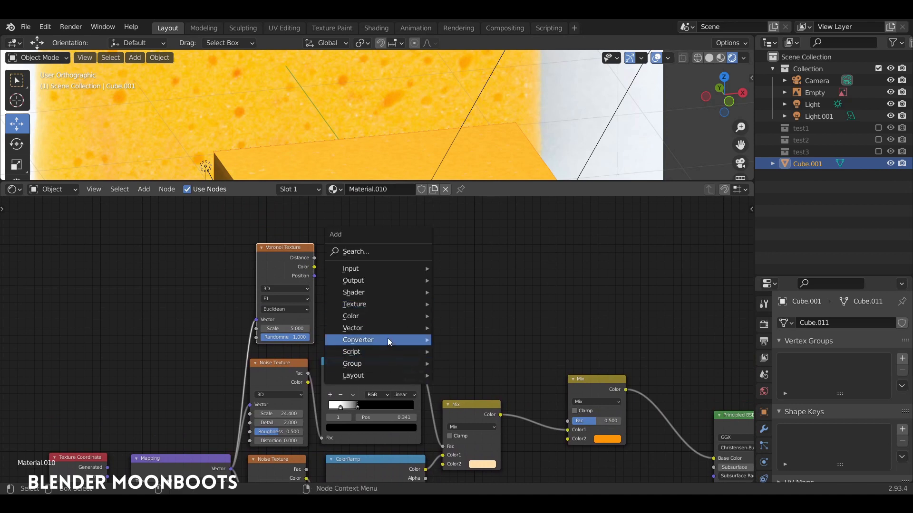
pyautogui.moveTo(387, 340)
pyautogui.click(484, 184)
pyautogui.click(330, 245)
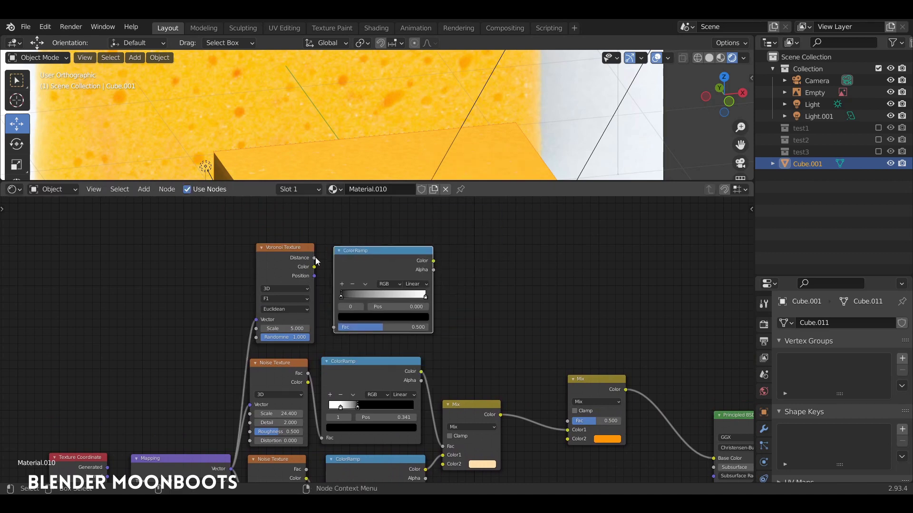
# Step: Wire the Voronoi Texture's Distance output through the new ColorRamp into the second Mix node's Fac input
pyautogui.moveTo(314, 257); pyautogui.dragTo(328, 269)
pyautogui.moveTo(326, 324); pyautogui.dragTo(336, 326)
pyautogui.moveTo(383, 255); pyautogui.dragTo(569, 421)
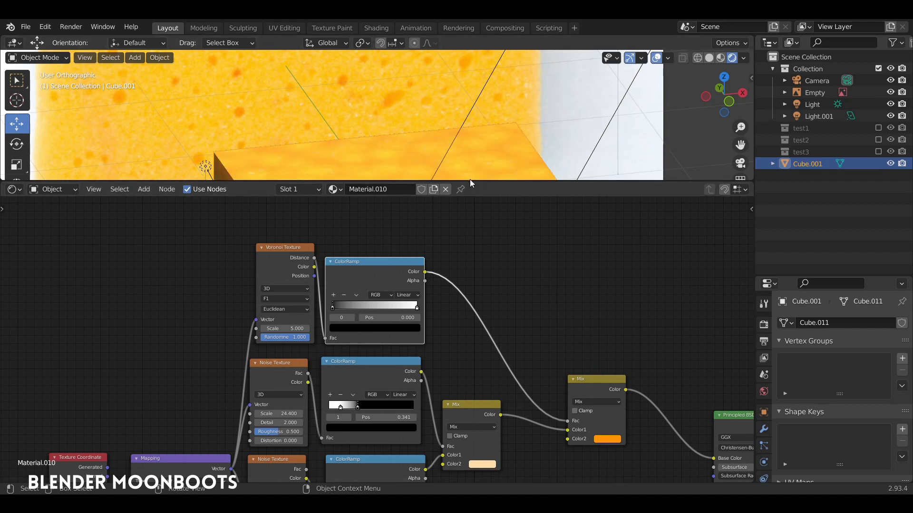
# Step: Swap the second Mix node's inputs, copying the orange to Color1 and connecting the first Mix node's Color output to Color2
pyautogui.moveTo(471, 184); pyautogui.dragTo(454, 295)
pyautogui.keyDown('alt'); pyautogui.keyDown('shift'); pyautogui.moveTo(464, 274); pyautogui.dragTo(444, 195); pyautogui.keyUp('shift'); pyautogui.keyUp('alt')
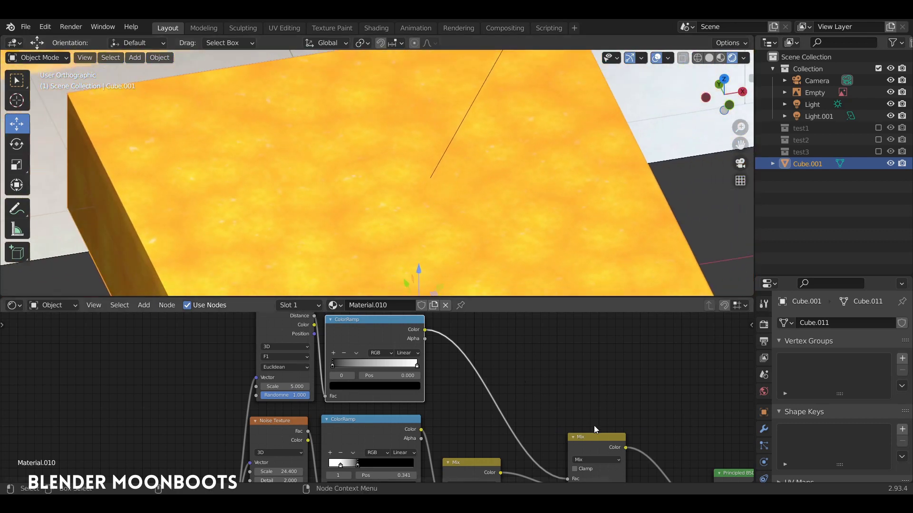
pyautogui.moveTo(594, 435); pyautogui.dragTo(624, 440)
pyautogui.moveTo(619, 406); pyautogui.dragTo(534, 313, button='middle')
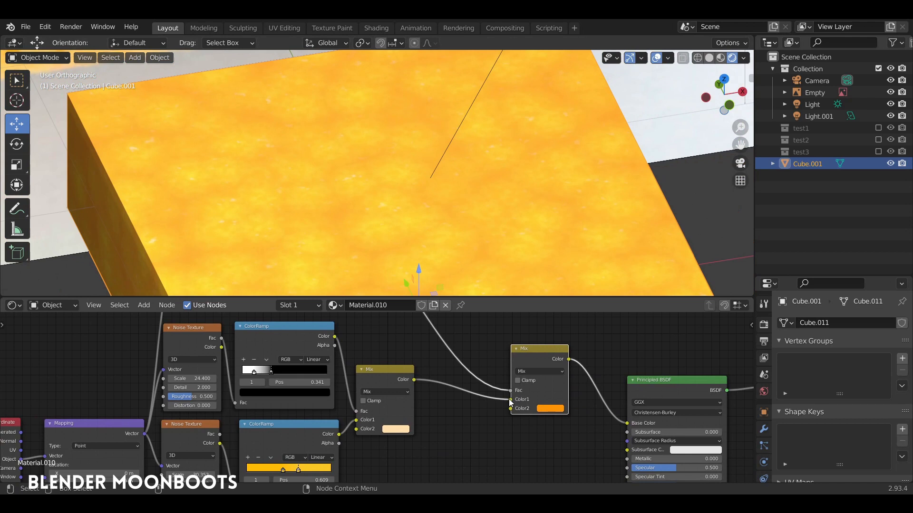
pyautogui.moveTo(509, 402); pyautogui.dragTo(480, 407)
pyautogui.moveTo(549, 409); pyautogui.dragTo(550, 400)
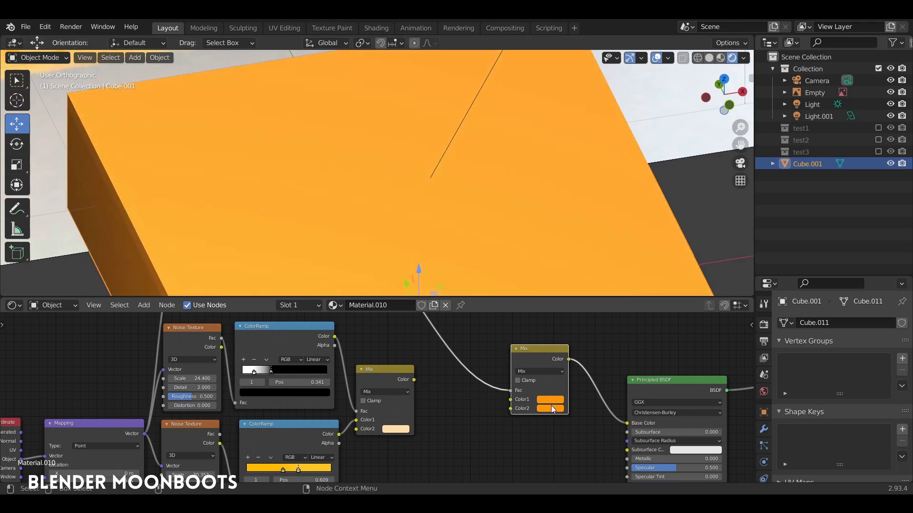
pyautogui.moveTo(414, 379); pyautogui.dragTo(510, 410)
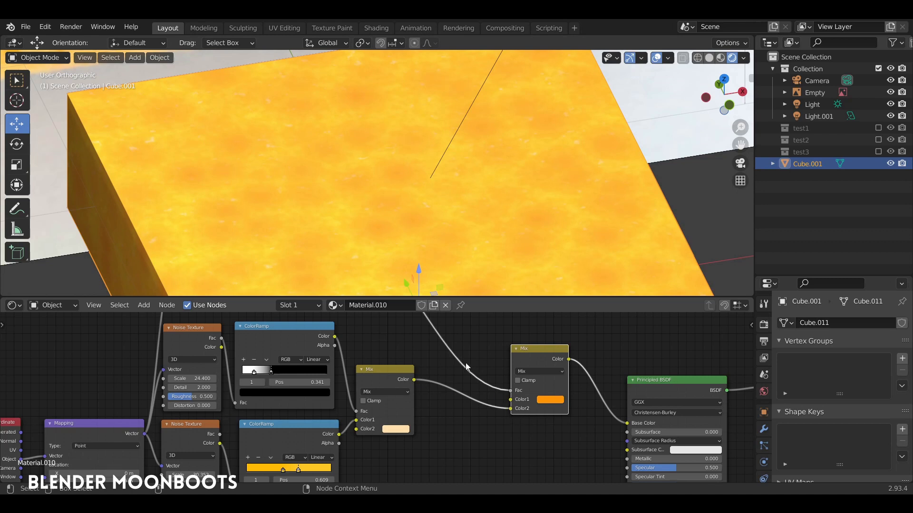
# Step: Tighten the Voronoi's ColorRamp into distinct orange spots by moving the black stop inward and the white stop to 0.362
pyautogui.moveTo(438, 363); pyautogui.dragTo(505, 436, button='middle')
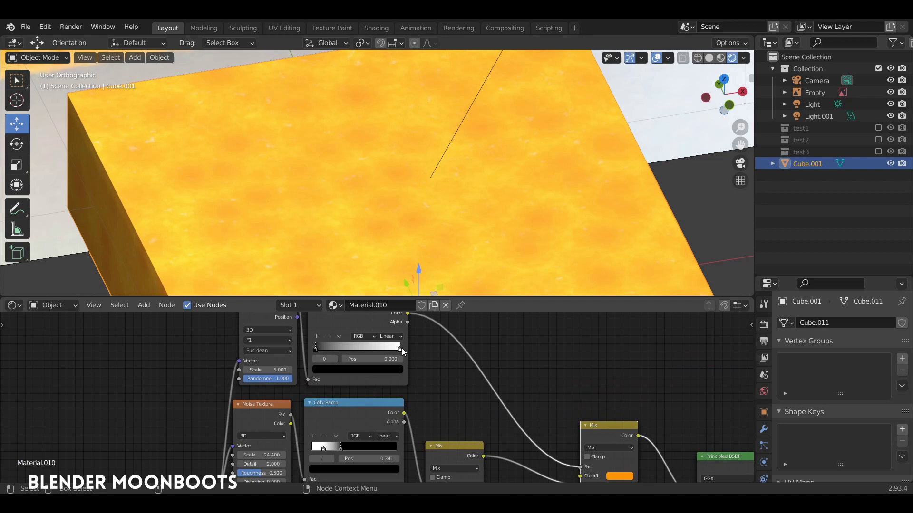
pyautogui.moveTo(401, 350); pyautogui.dragTo(383, 350)
pyautogui.moveTo(318, 351)
pyautogui.mouseDown()
pyautogui.moveTo(367, 348)
pyautogui.moveTo(333, 351)
pyautogui.mouseUp()
pyautogui.click(351, 348)
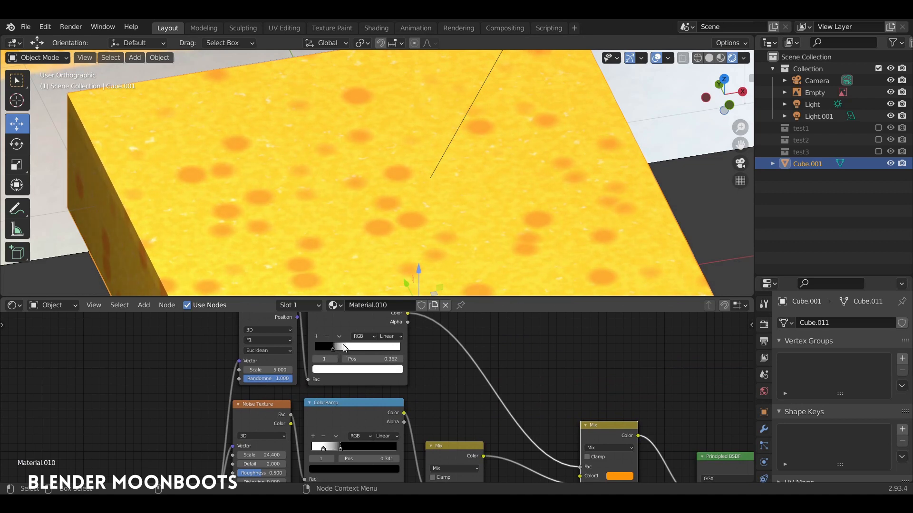
# Step: Raise the Voronoi Texture's Scale to 6.379
pyautogui.scroll(-4, 413, 261)
pyautogui.scroll(1, 428, 237)
pyautogui.moveTo(434, 230); pyautogui.dragTo(447, 246, button='middle')
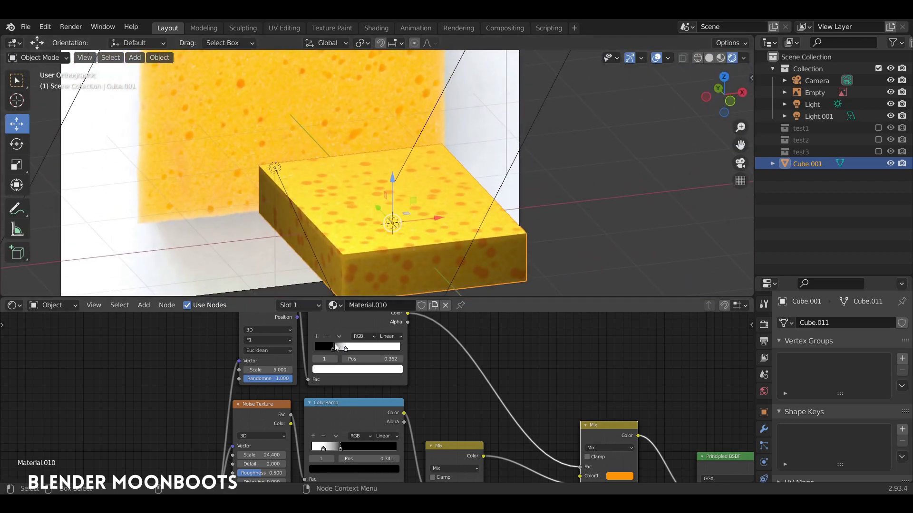
pyautogui.moveTo(291, 373); pyautogui.dragTo(319, 371)
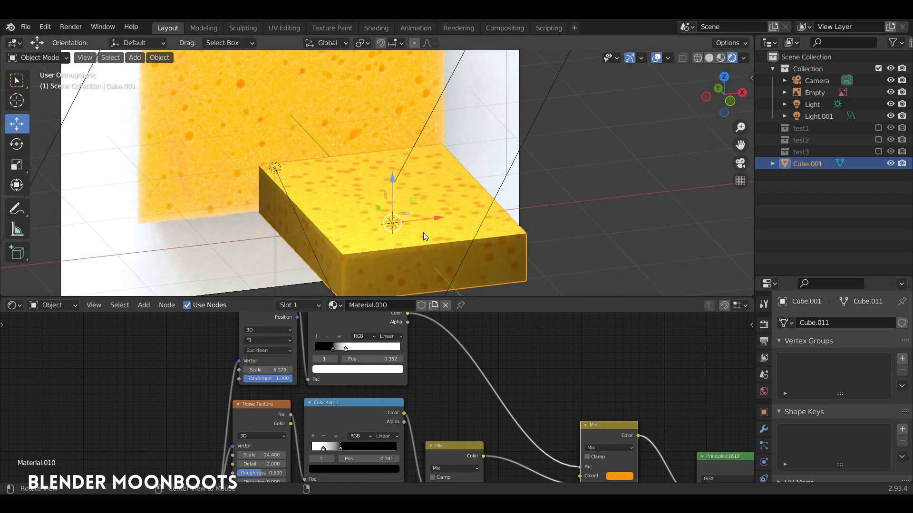
pyautogui.moveTo(424, 232); pyautogui.dragTo(429, 266, button='middle')
pyautogui.scroll(-1, 434, 262)
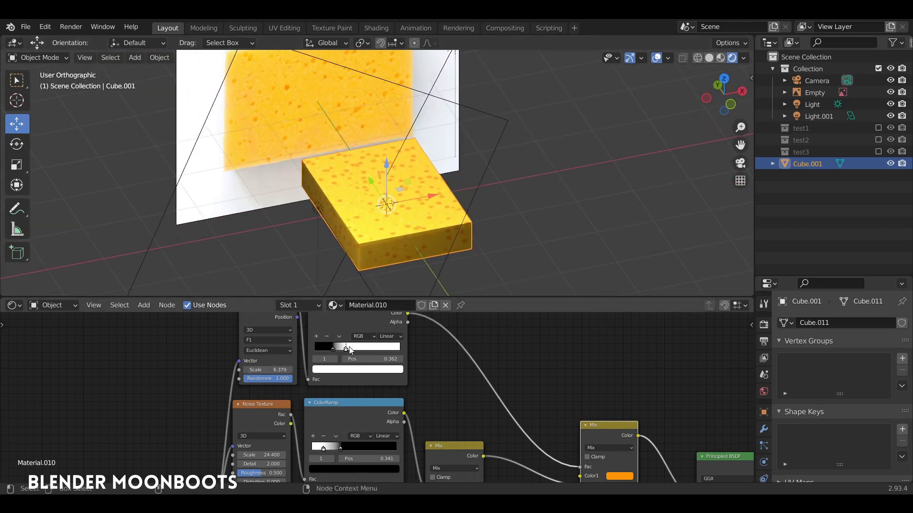
# Step: Shrink the orange spots by shifting the Voronoi ColorRamp's black stop slightly and setting the white stop's position to 0.293
pyautogui.moveTo(333, 348)
pyautogui.mouseDown()
pyautogui.moveTo(350, 350)
pyautogui.moveTo(342, 348)
pyautogui.mouseUp()
pyautogui.scroll(6, 424, 226)
pyautogui.scroll(3, 432, 174)
pyautogui.click(333, 348)
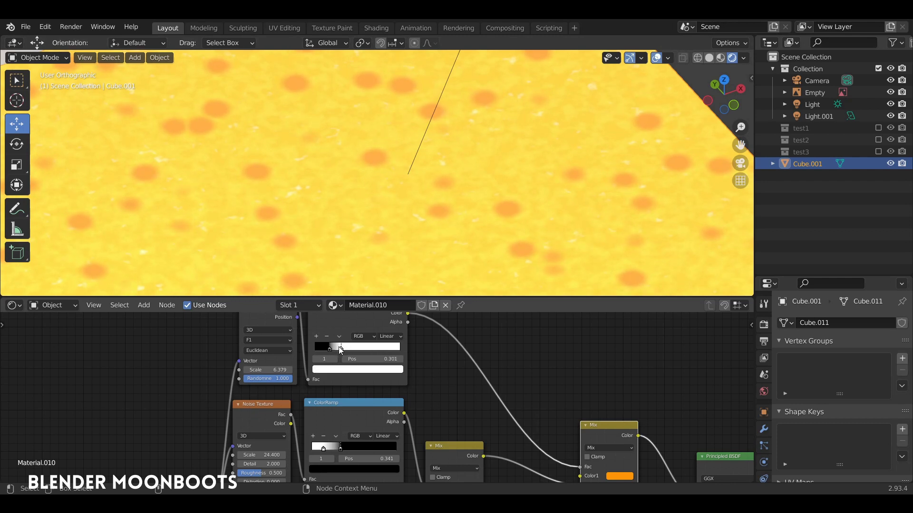
pyautogui.moveTo(341, 349); pyautogui.dragTo(339, 350)
pyautogui.scroll(-8, 421, 204)
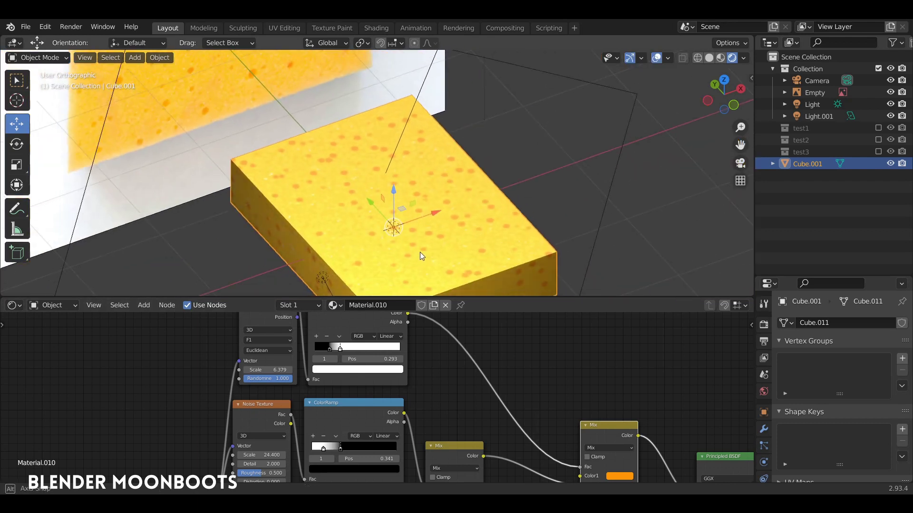
pyautogui.scroll(-2, 417, 252)
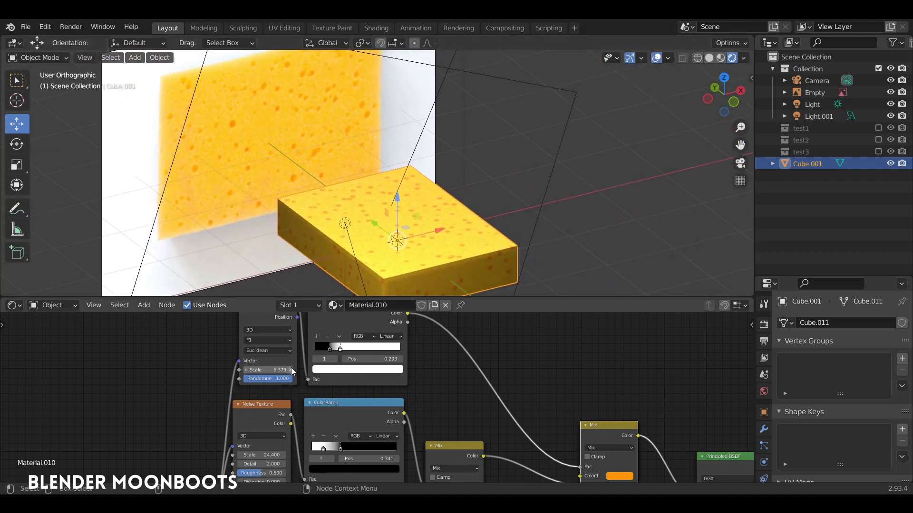
# Step: Set the Voronoi Texture's Scale to 5.355 and compare the spots with the reference image
pyautogui.moveTo(291, 370); pyautogui.dragTo(286, 375)
pyautogui.scroll(6, 451, 250)
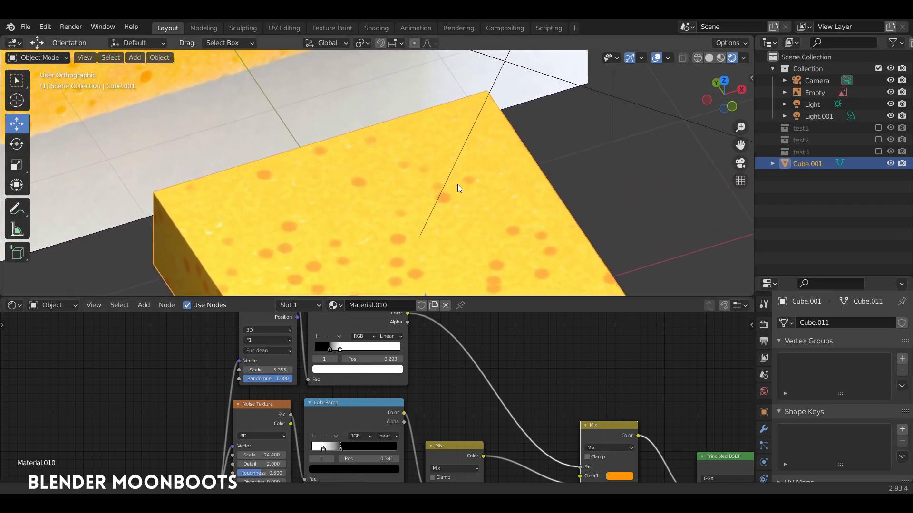
pyautogui.keyDown('ctrl'); pyautogui.keyDown('alt'); pyautogui.moveTo(458, 184); pyautogui.dragTo(409, 206); pyautogui.keyUp('alt'); pyautogui.keyUp('ctrl')
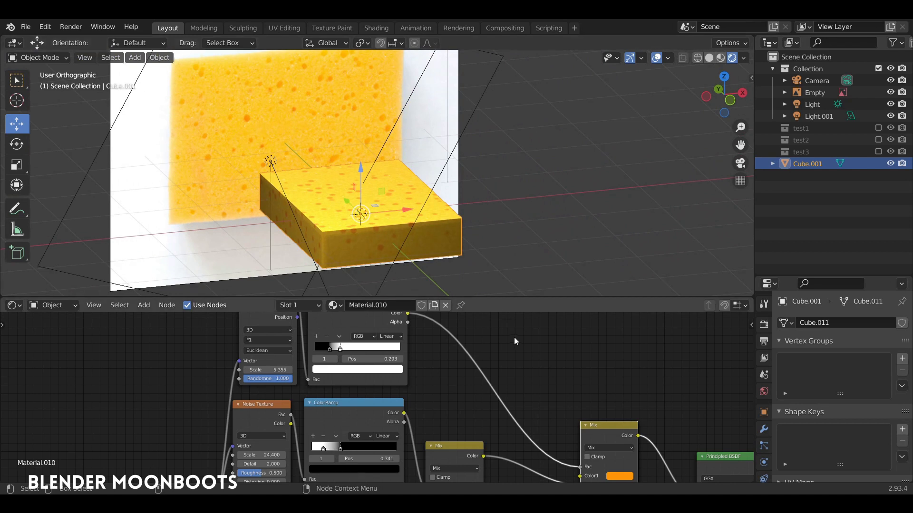
# Step: Enlarge the node editor and spread the Material Output, Principled BSDF and second Mix nodes apart to make room
pyautogui.keyDown('alt'); pyautogui.moveTo(664, 408); pyautogui.dragTo(296, 329); pyautogui.keyUp('alt')
pyautogui.moveTo(388, 297); pyautogui.dragTo(389, 195)
pyautogui.moveTo(494, 311); pyautogui.dragTo(639, 269)
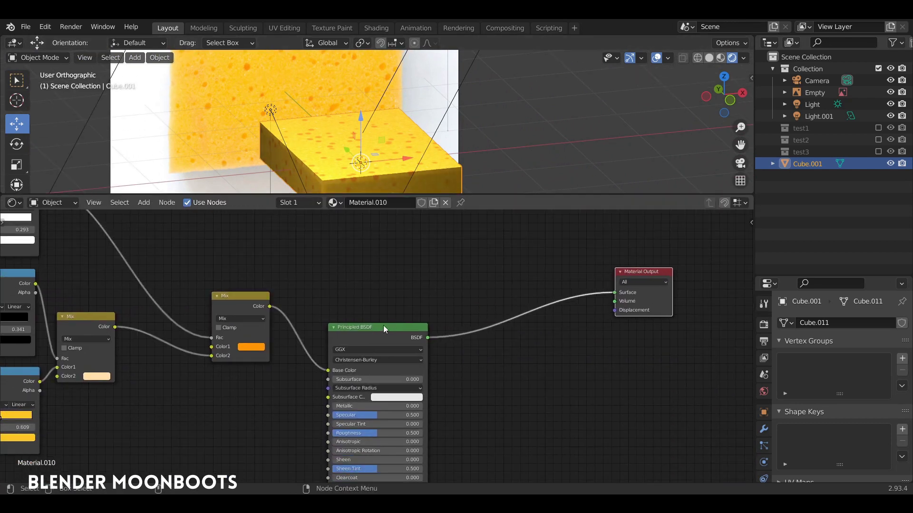
pyautogui.moveTo(384, 328); pyautogui.dragTo(490, 284)
pyautogui.keyDown('alt'); pyautogui.moveTo(354, 300); pyautogui.dragTo(524, 325); pyautogui.keyUp('alt')
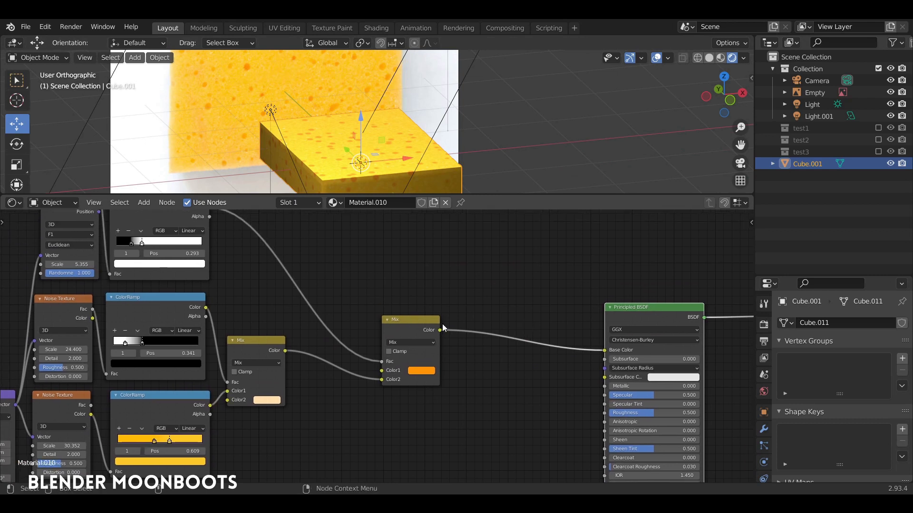
pyautogui.moveTo(405, 319); pyautogui.dragTo(361, 303)
pyautogui.moveTo(438, 353); pyautogui.dragTo(416, 318, button='middle')
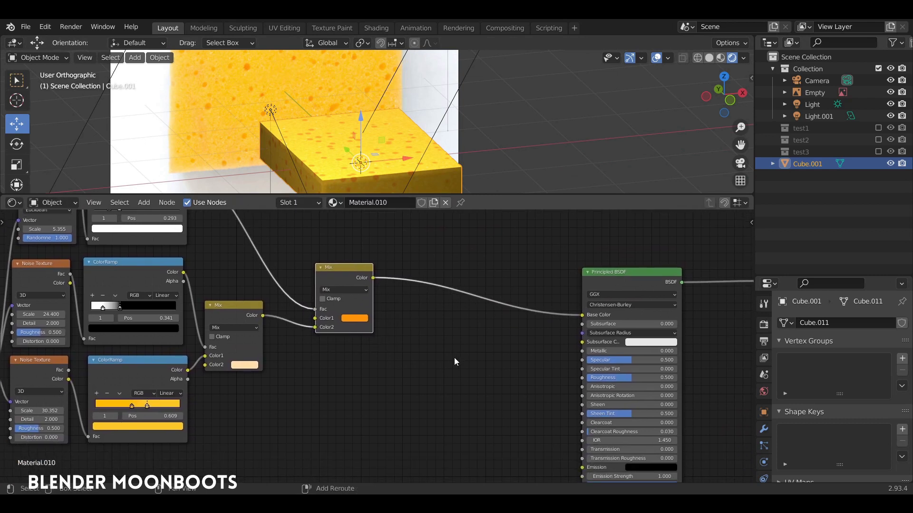
# Step: Add a Bump node between the second Mix and the Principled BSDF, feeding its Height from the Mix node's Color output
pyautogui.hotkey('shift', 'a')
pyautogui.moveTo(418, 346)
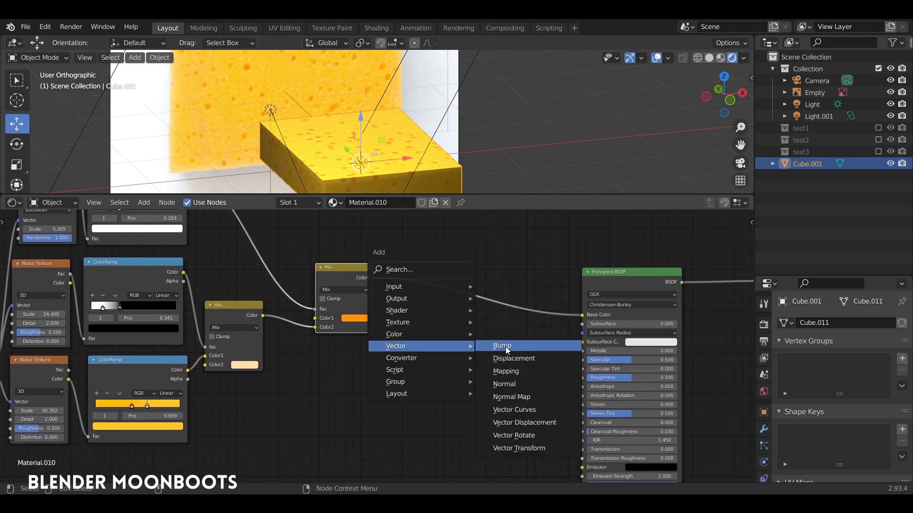
pyautogui.click(506, 346)
pyautogui.click(496, 333)
pyautogui.moveTo(374, 278); pyautogui.dragTo(416, 407)
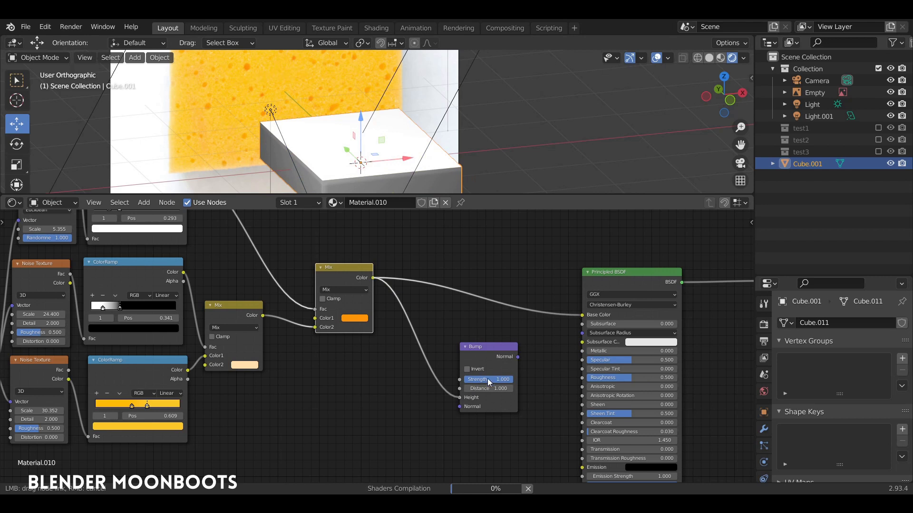
pyautogui.moveTo(487, 378); pyautogui.dragTo(494, 363)
# Step: Connect the Bump node's Normal output to the Principled BSDF's Normal input
pyautogui.moveTo(501, 345); pyautogui.dragTo(390, 312, button='middle')
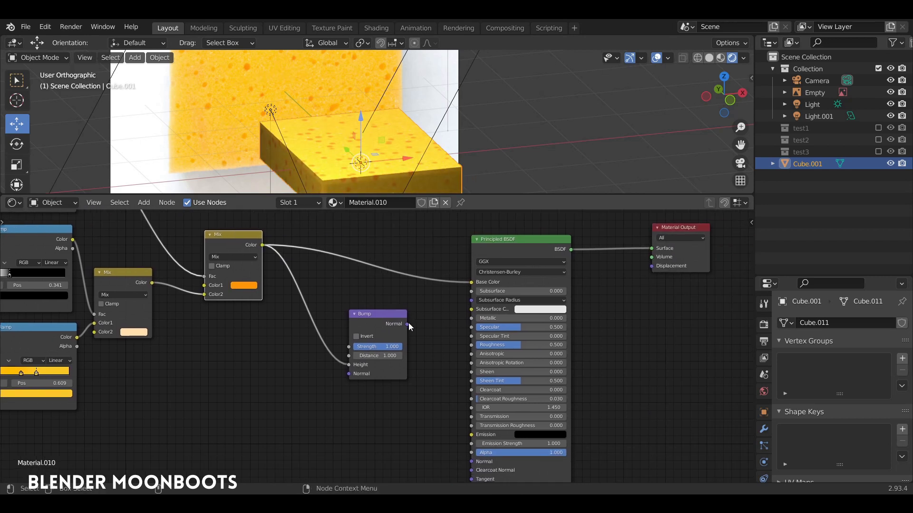
pyautogui.moveTo(407, 325); pyautogui.dragTo(434, 344)
pyautogui.moveTo(435, 425); pyautogui.dragTo(435, 425)
pyautogui.moveTo(406, 324); pyautogui.dragTo(448, 393)
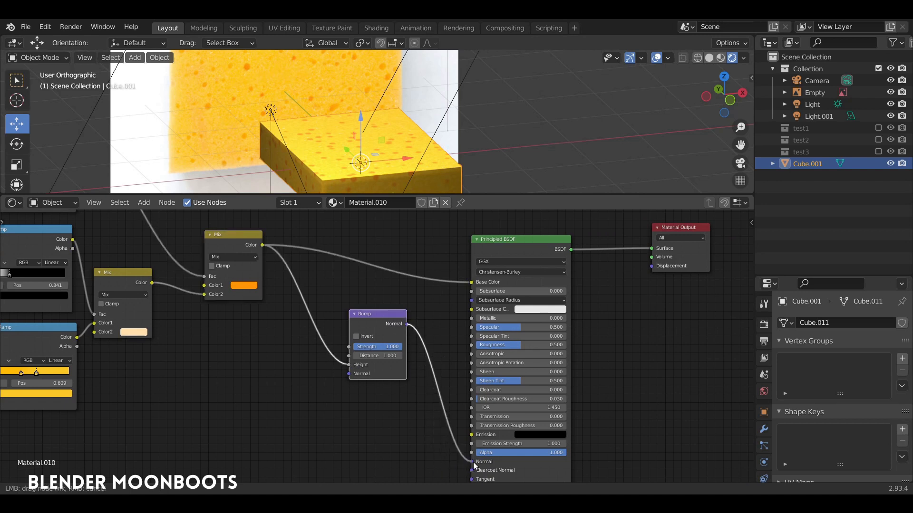
pyautogui.moveTo(474, 465); pyautogui.dragTo(472, 462)
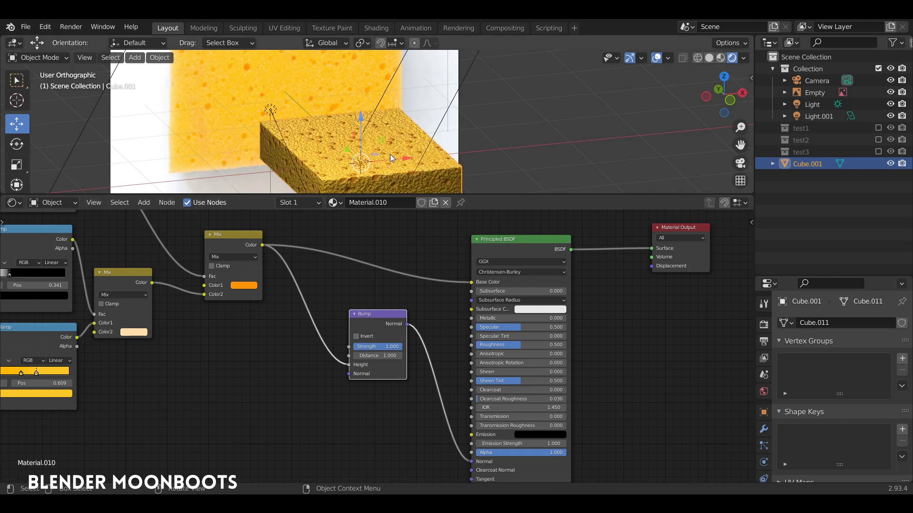
# Step: Enlarge the 3D viewport and set the Bump node's Strength to 0.100
pyautogui.scroll(2, 384, 149)
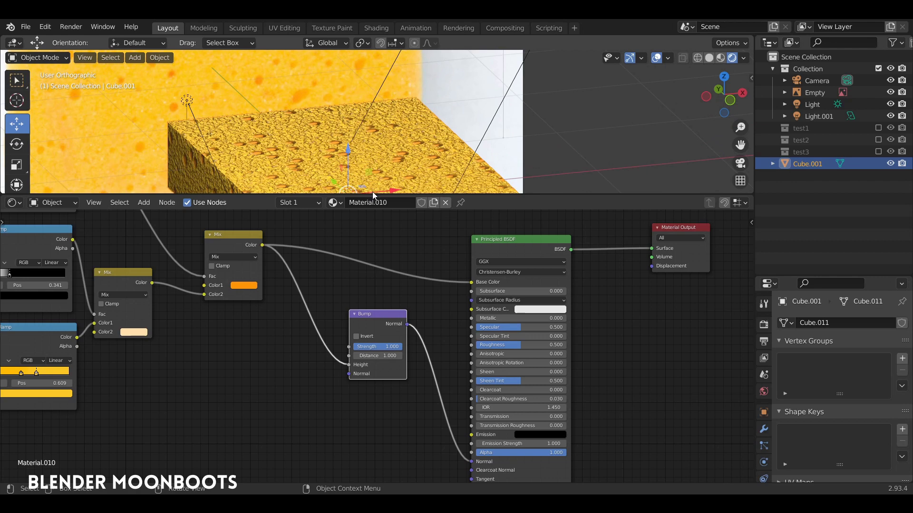
pyautogui.moveTo(371, 194); pyautogui.dragTo(383, 258)
pyautogui.scroll(3, 366, 316)
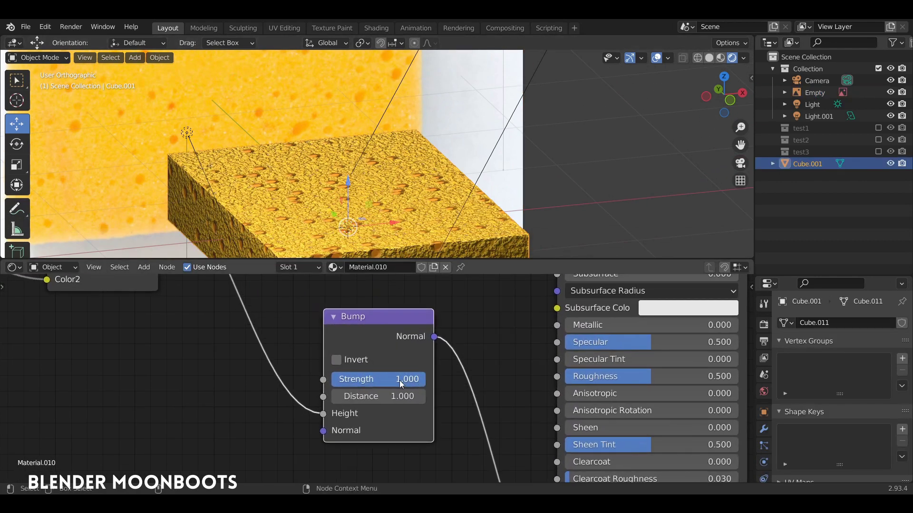
pyautogui.moveTo(399, 380); pyautogui.dragTo(331, 387)
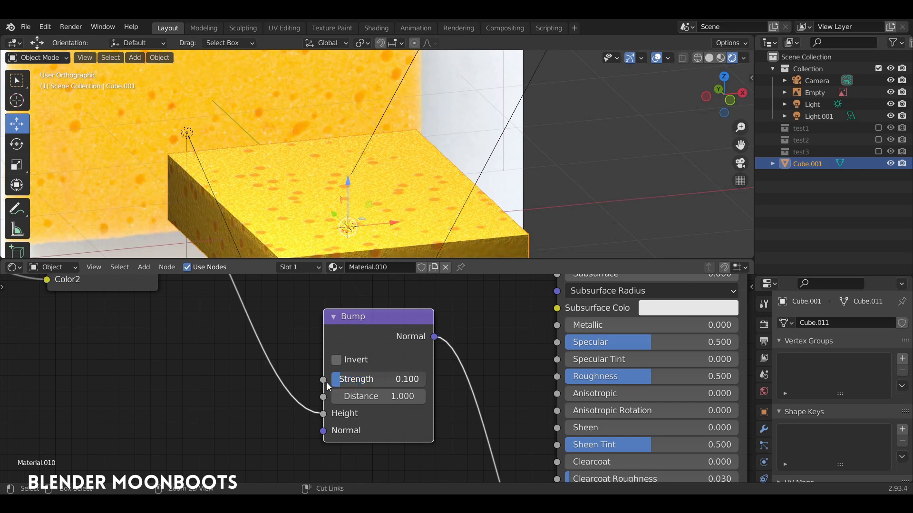
# Step: Examine the bump effect on the sponge's top and sides up close and from several angles
pyautogui.moveTo(385, 216); pyautogui.dragTo(441, 197, button='middle')
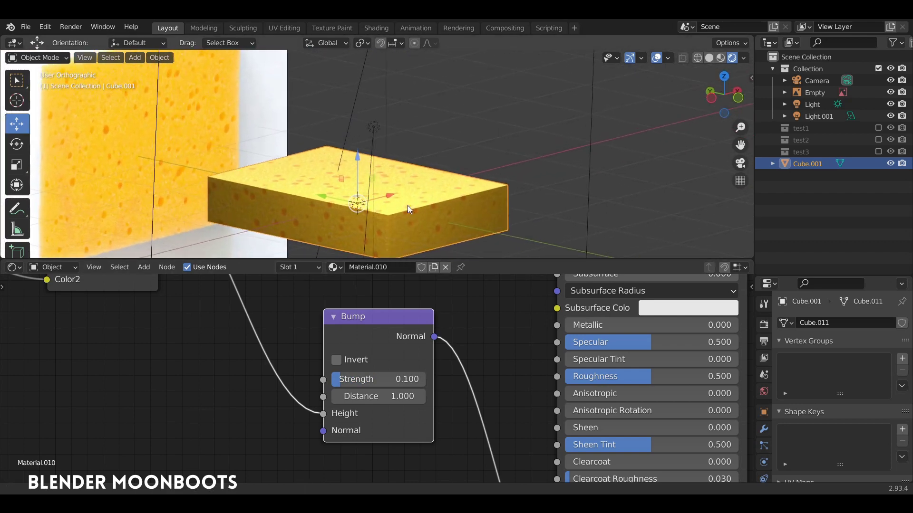
pyautogui.scroll(6, 407, 205)
pyautogui.keyDown('shift'); pyautogui.moveTo(411, 157); pyautogui.dragTo(436, 91, button='middle'); pyautogui.keyUp('shift')
pyautogui.moveTo(345, 170); pyautogui.dragTo(330, 182, button='middle')
pyautogui.scroll(-5, 383, 213)
pyautogui.moveTo(384, 213); pyautogui.dragTo(460, 246, button='middle')
pyautogui.moveTo(492, 323); pyautogui.dragTo(409, 320, button='middle')
pyautogui.scroll(-4, 438, 192)
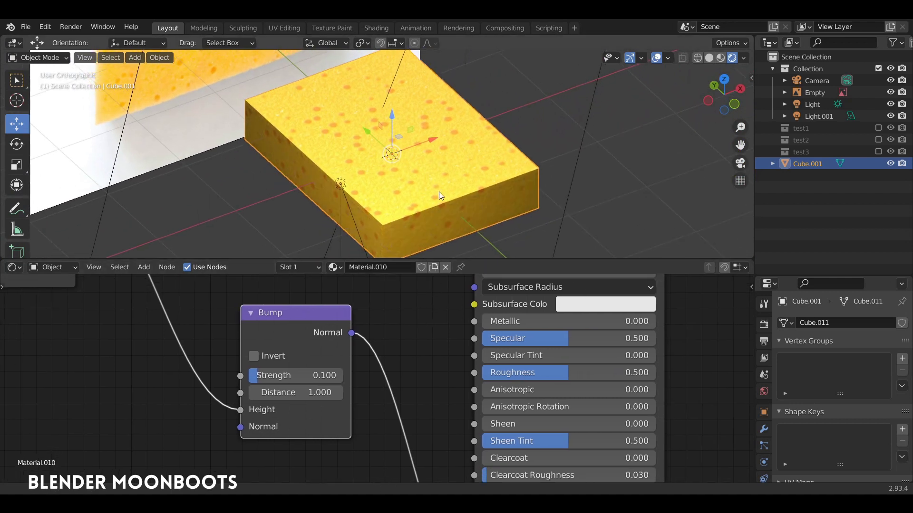
# Step: Make the Principled BSDF fully matte with Specular 0.000 and Roughness 1.000
pyautogui.moveTo(464, 308); pyautogui.dragTo(374, 380, button='middle')
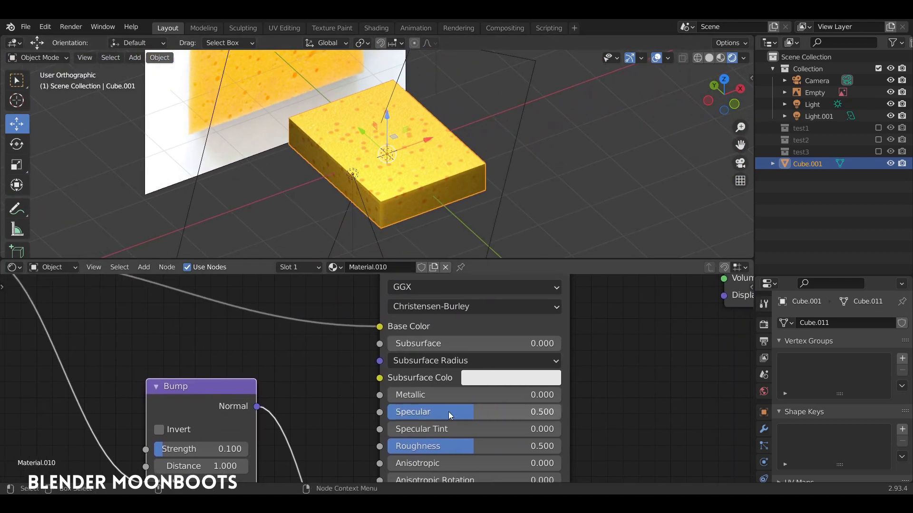
pyautogui.moveTo(434, 260); pyautogui.dragTo(435, 217)
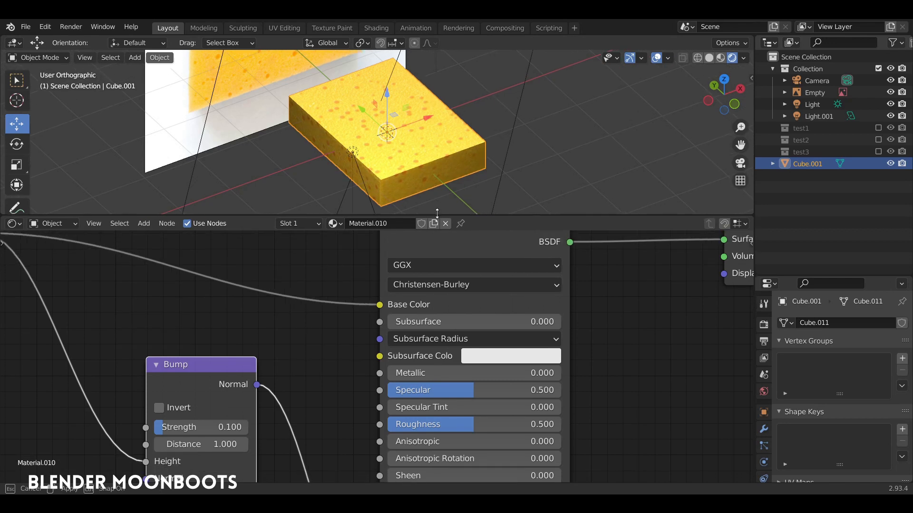
pyautogui.moveTo(453, 389); pyautogui.dragTo(361, 392)
pyautogui.moveTo(437, 421); pyautogui.dragTo(510, 421)
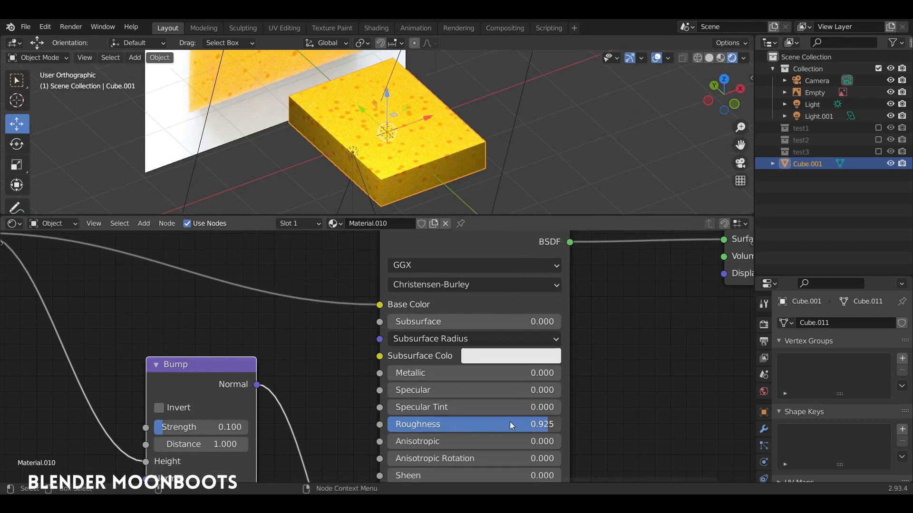
pyautogui.moveTo(449, 200); pyautogui.dragTo(443, 145, button='middle')
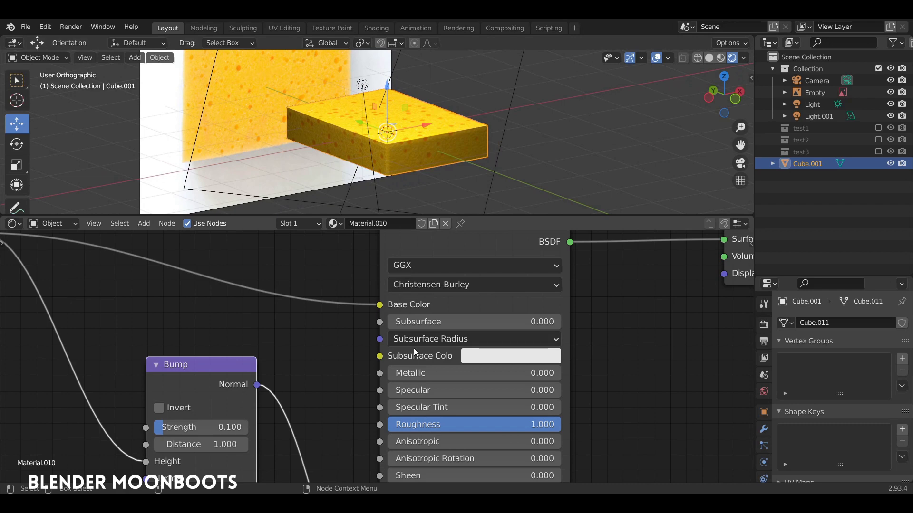
# Step: Connect the second Mix node's Color output to the Principled BSDF's Subsurface Color input
pyautogui.scroll(-3, 398, 323)
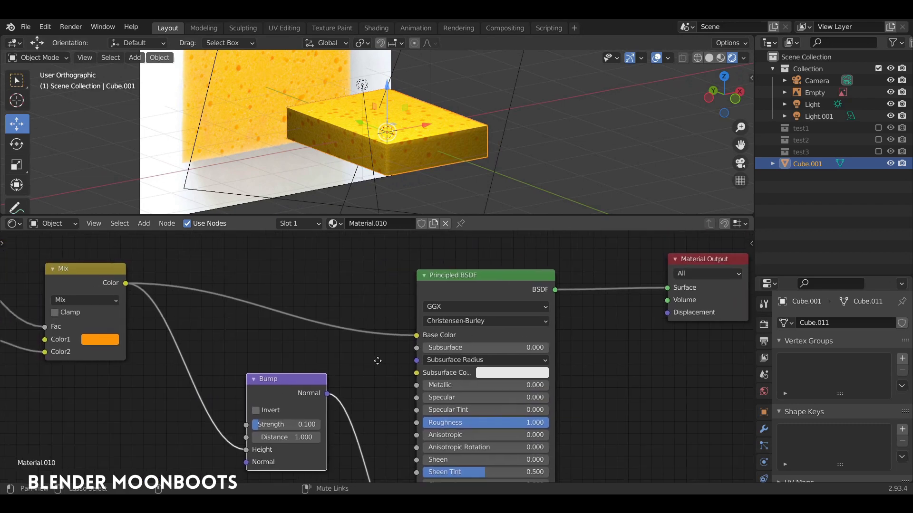
pyautogui.scroll(5, 411, 147)
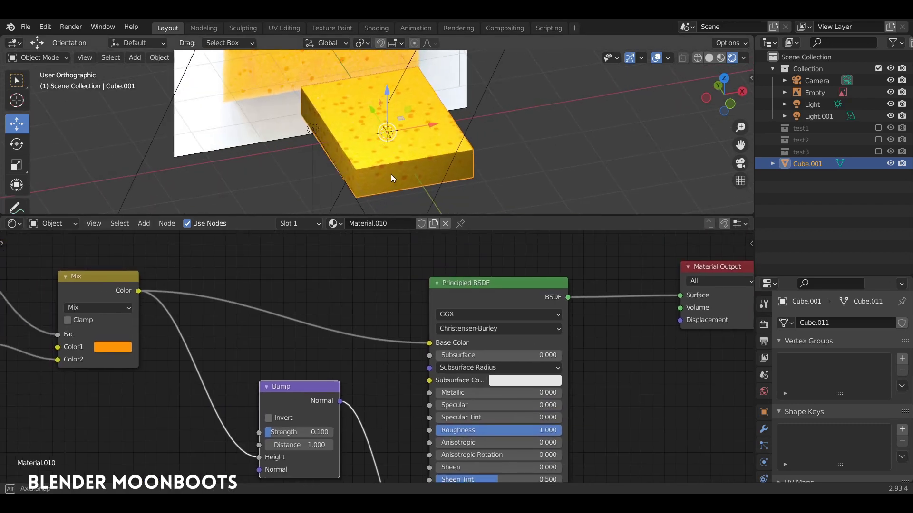
pyautogui.scroll(-3, 408, 132)
pyautogui.moveTo(410, 130); pyautogui.dragTo(446, 146, button='middle')
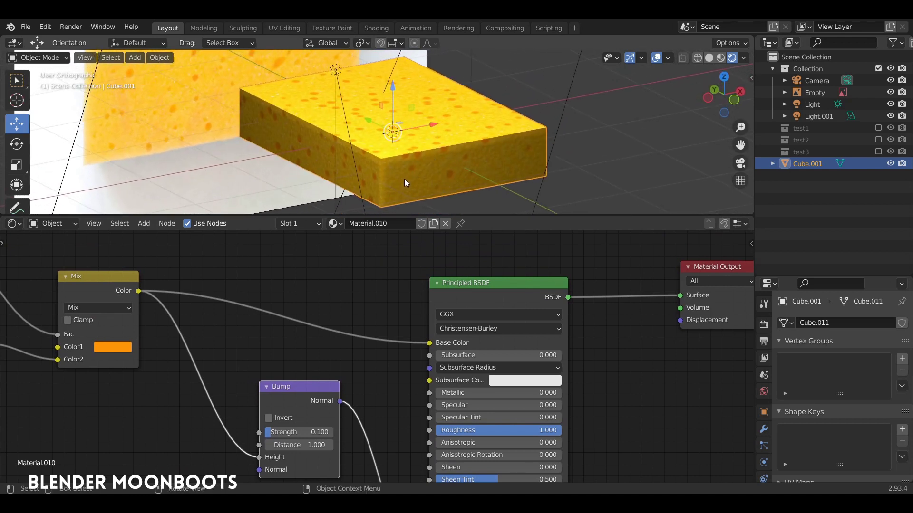
pyautogui.keyDown('ctrl'); pyautogui.moveTo(393, 140); pyautogui.dragTo(335, 204, button='middle'); pyautogui.keyUp('ctrl')
pyautogui.moveTo(139, 290); pyautogui.dragTo(186, 302)
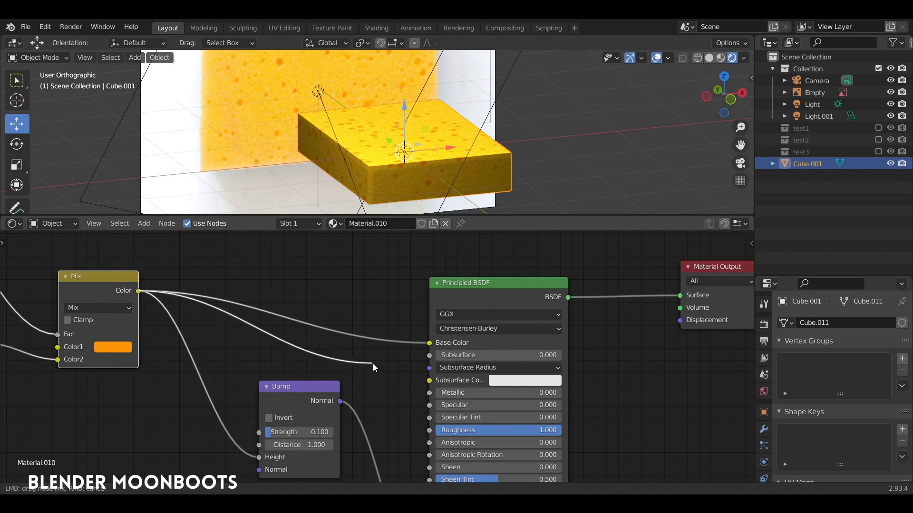
pyautogui.moveTo(372, 363); pyautogui.dragTo(452, 379)
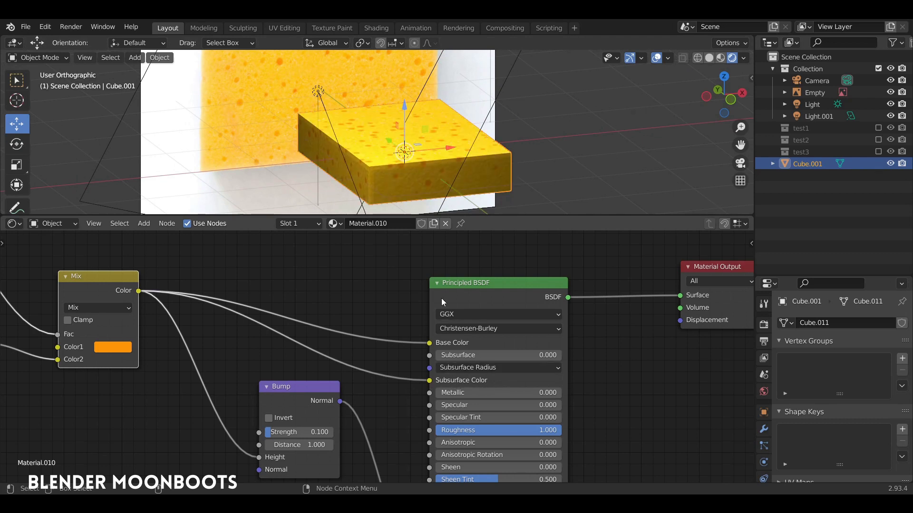
# Step: Set the Principled BSDF's Subsurface to 0.500 for the sponge material
pyautogui.moveTo(431, 152); pyautogui.dragTo(438, 159, button='middle')
pyautogui.scroll(2, 438, 150)
pyautogui.scroll(2, 437, 149)
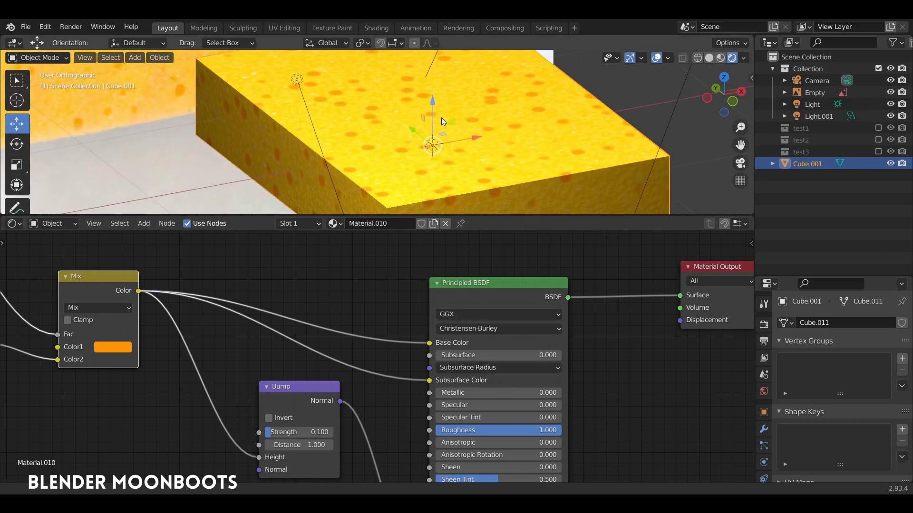
pyautogui.moveTo(457, 356); pyautogui.dragTo(485, 359)
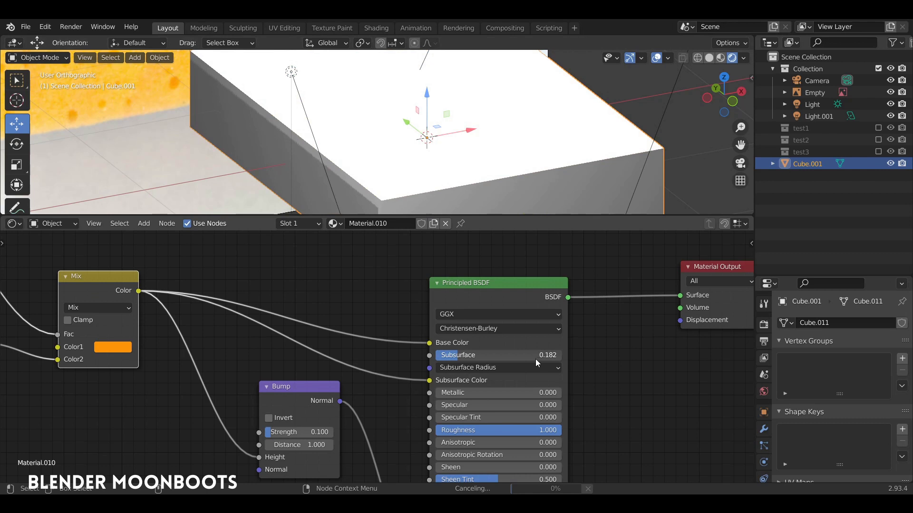
pyautogui.moveTo(534, 358); pyautogui.dragTo(492, 357)
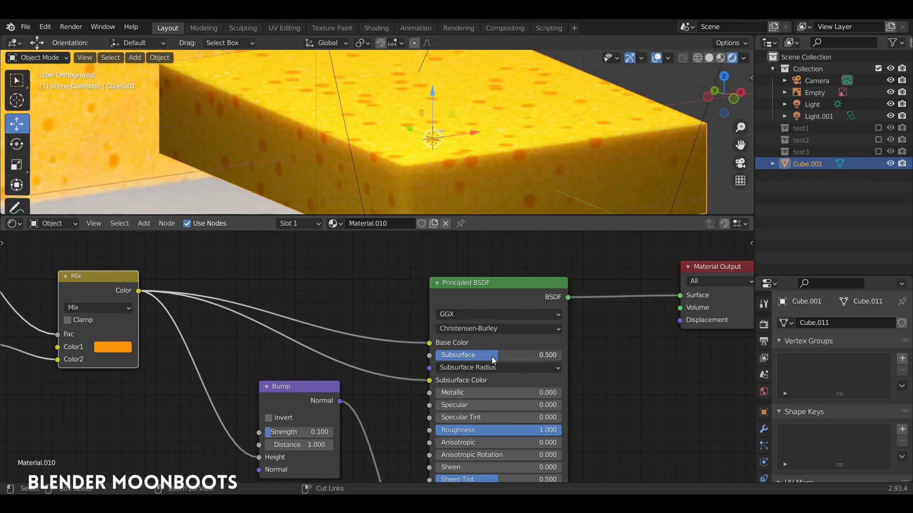
# Step: Set Subsurface to 0.500 in Material.006's Principled BSDF as well
pyautogui.scroll(-3, 476, 143)
pyautogui.moveTo(412, 139); pyautogui.dragTo(514, 158, button='middle')
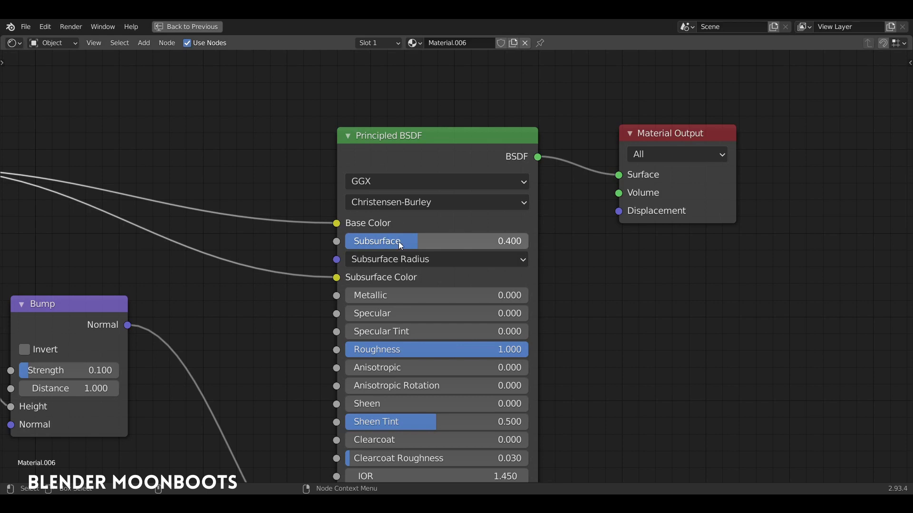
pyautogui.keyDown('ctrl'); pyautogui.moveTo(398, 242); pyautogui.dragTo(420, 244); pyautogui.keyUp('ctrl')
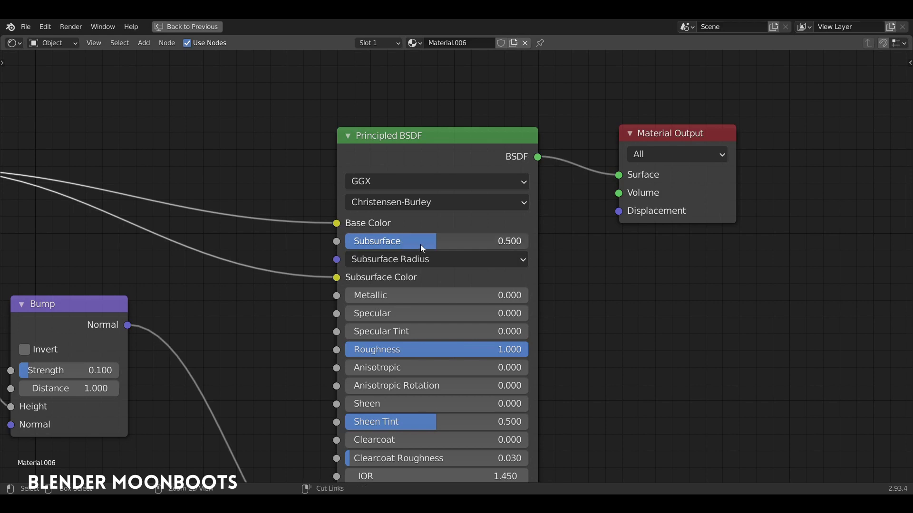
# Step: Set the Principled BSDF's Subsurface to 0.400 in Material.006 and inspect the rendered sponge
pyautogui.click(396, 259)
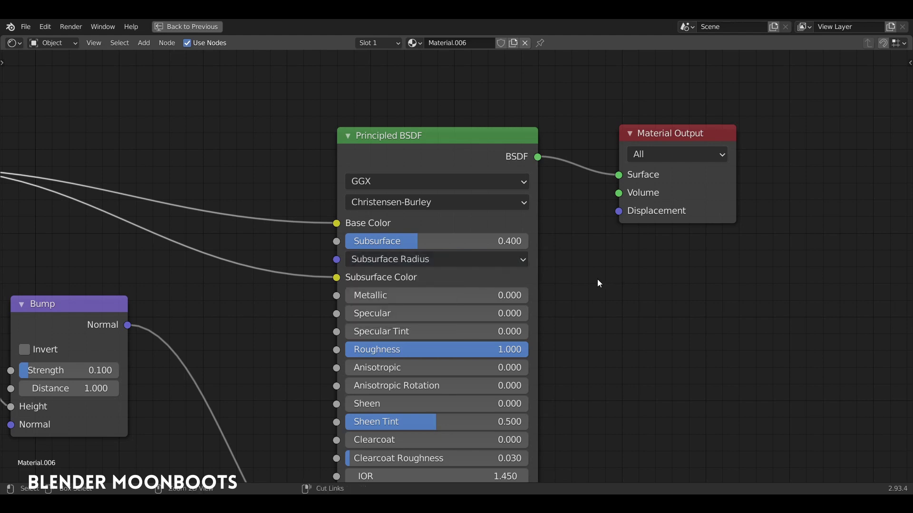
pyautogui.hotkey('ctrl', 'space')
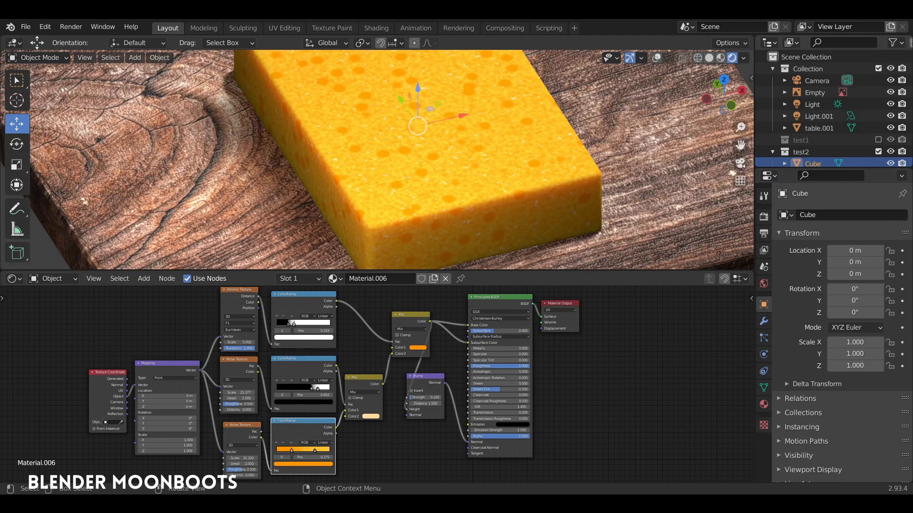
pyautogui.moveTo(444, 167); pyautogui.dragTo(477, 212, button='middle')
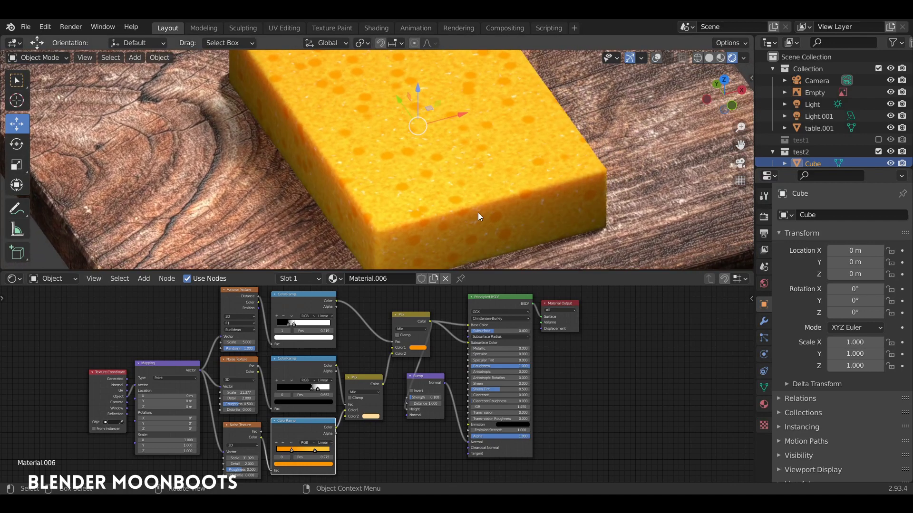
# Step: Tidy the material's node layout by repositioning the Voronoi Texture, lower Noise Texture, middle ColorRamp, Bump and second Mix nodes
pyautogui.hotkey('ctrl', 'space')
pyautogui.scroll(2, 483, 139)
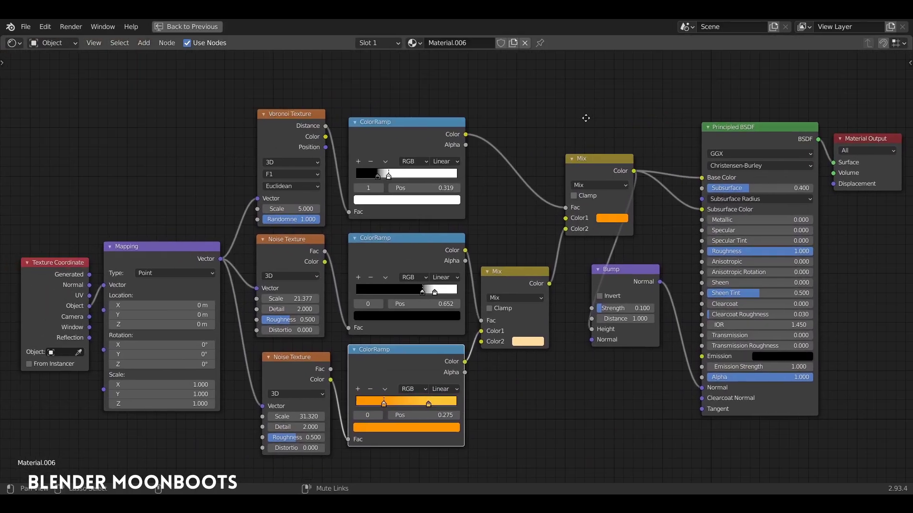
pyautogui.moveTo(585, 117); pyautogui.dragTo(575, 107, button='middle')
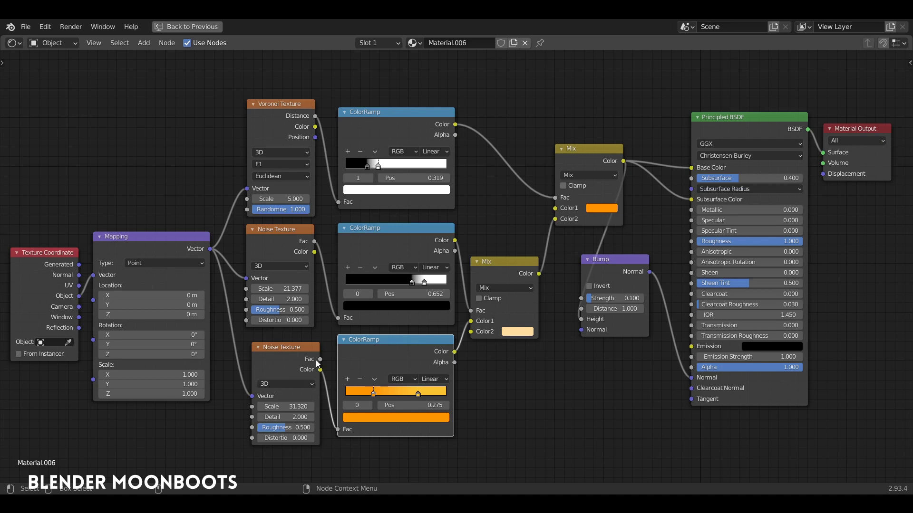
pyautogui.moveTo(317, 364); pyautogui.dragTo(317, 357)
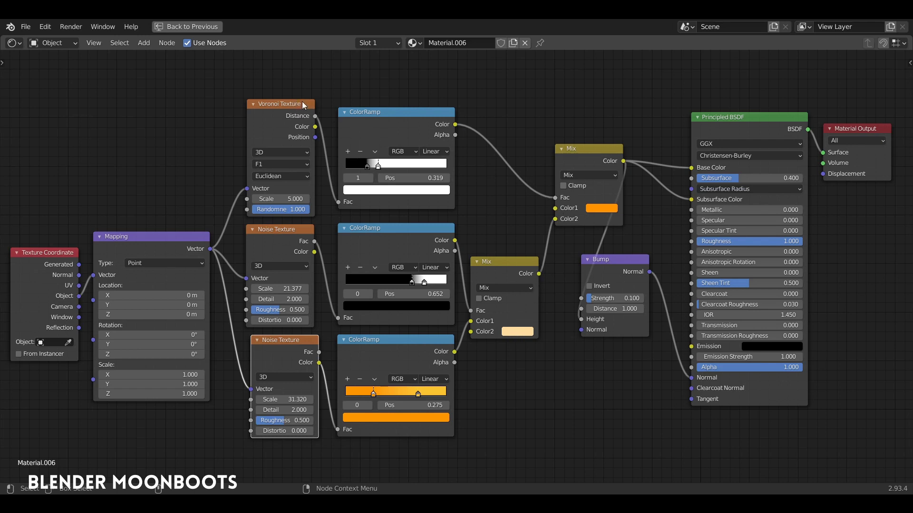
pyautogui.moveTo(292, 105); pyautogui.dragTo(291, 106)
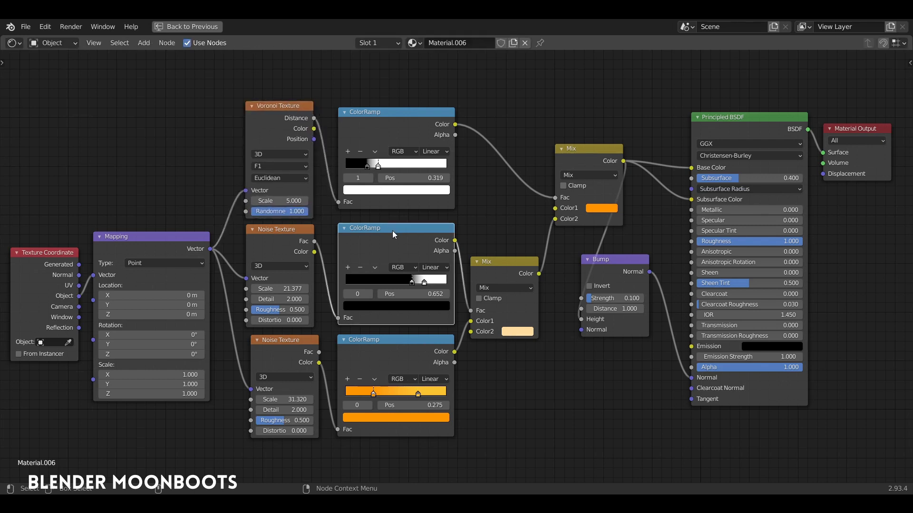
pyautogui.moveTo(392, 230); pyautogui.dragTo(389, 232)
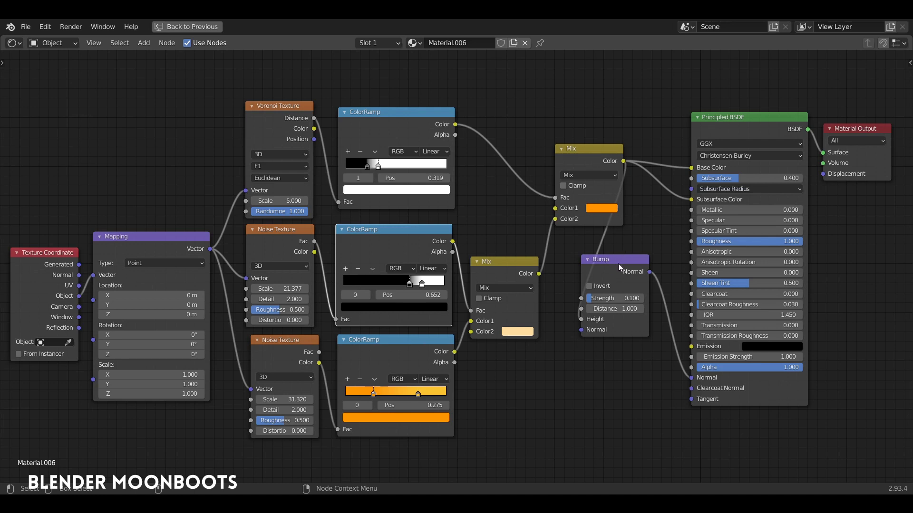
pyautogui.moveTo(619, 265); pyautogui.dragTo(642, 274)
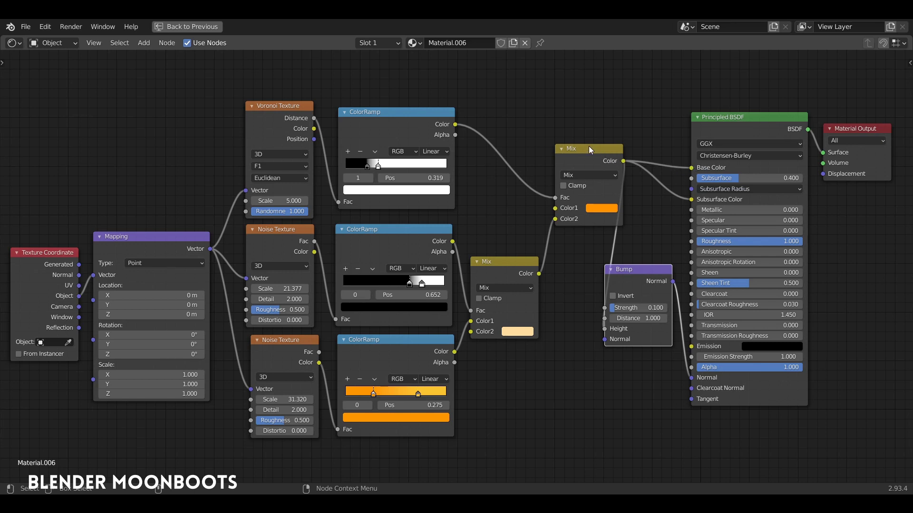
pyautogui.moveTo(571, 150)
pyautogui.mouseDown()
pyautogui.moveTo(551, 152)
pyautogui.moveTo(560, 153)
pyautogui.mouseUp()
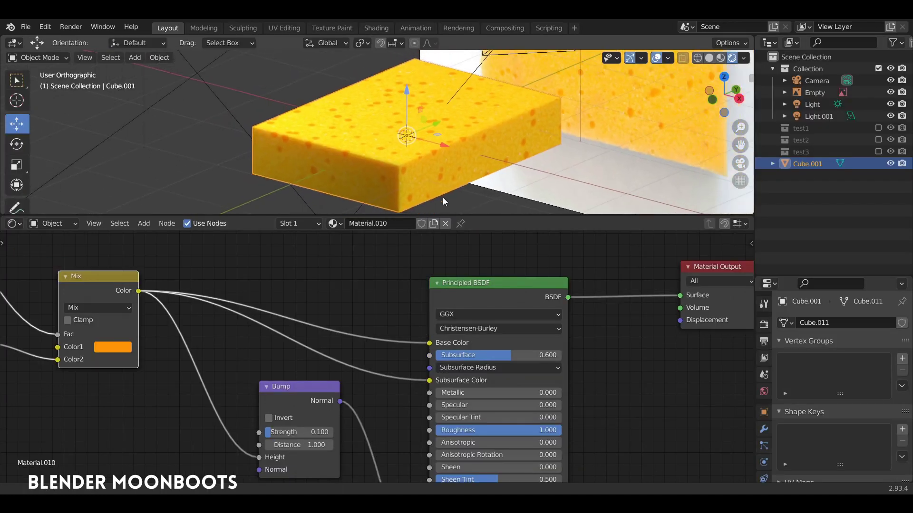
# Step: Duplicate the sponge Cube.001 and place the copy beside it along the X axis
pyautogui.moveTo(443, 198); pyautogui.dragTo(517, 162, button='middle')
pyautogui.hotkey('shift', 'd')
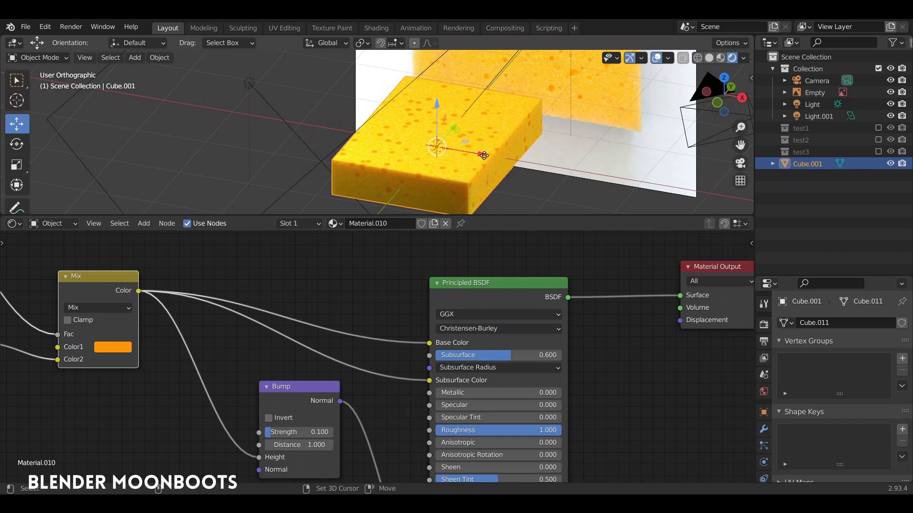
pyautogui.press('x')
pyautogui.click(339, 164)
pyautogui.keyDown('shift'); pyautogui.moveTo(340, 164); pyautogui.dragTo(433, 164, button='middle'); pyautogui.keyUp('shift')
# Step: Bevel all edges of the original sponge Cube.001 slightly with 2 segments
pyautogui.click(452, 166)
pyautogui.keyDown('shift'); pyautogui.moveTo(538, 171); pyautogui.dragTo(450, 152, button='middle'); pyautogui.keyUp('shift')
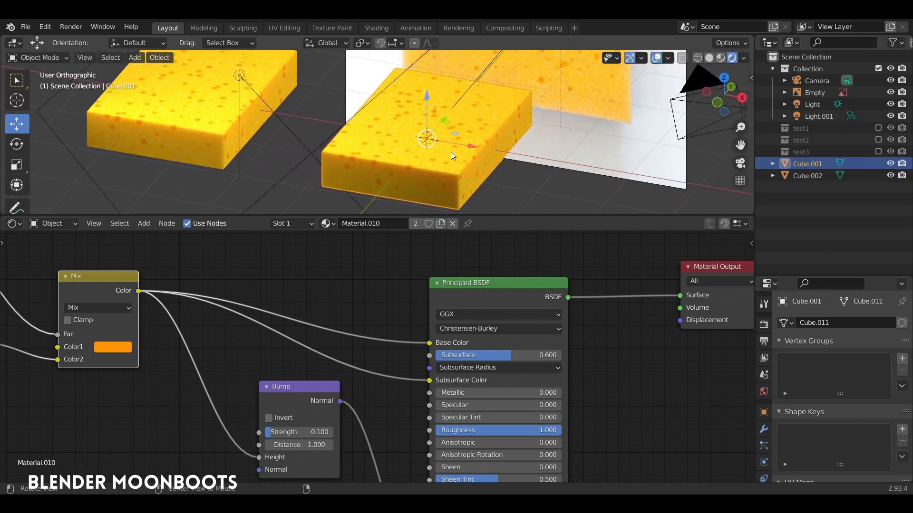
pyautogui.scroll(3, 456, 148)
pyautogui.keyDown('shift'); pyautogui.moveTo(513, 150); pyautogui.dragTo(446, 132, button='middle'); pyautogui.keyUp('shift')
pyautogui.press('Tab')
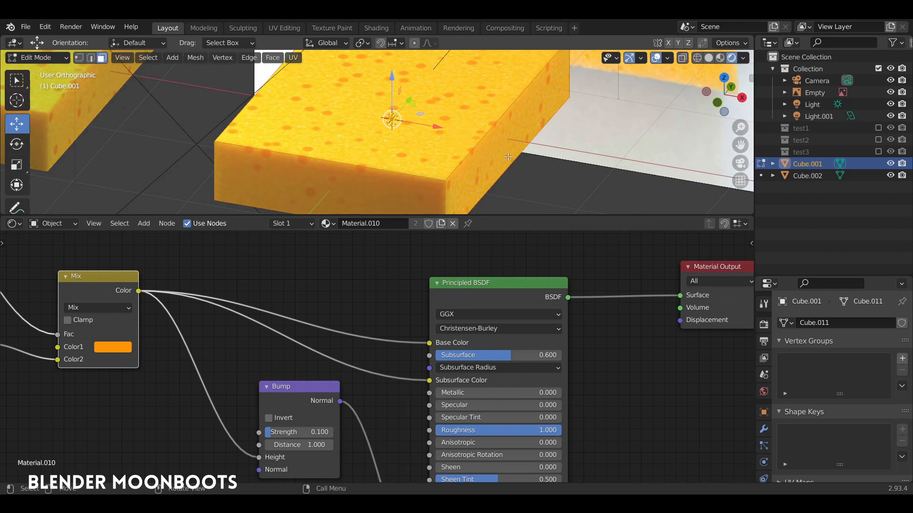
pyautogui.press('a')
pyautogui.hotkey('ctrl', 'b')
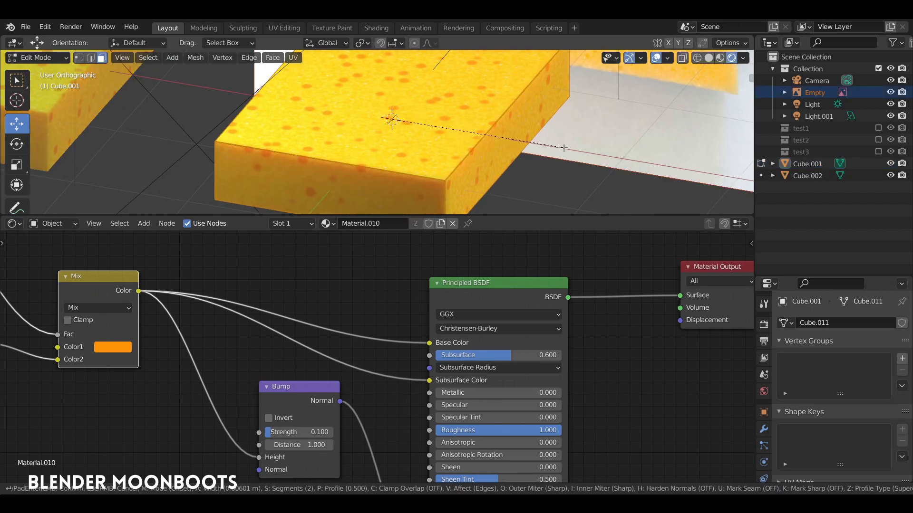
pyautogui.click(565, 152)
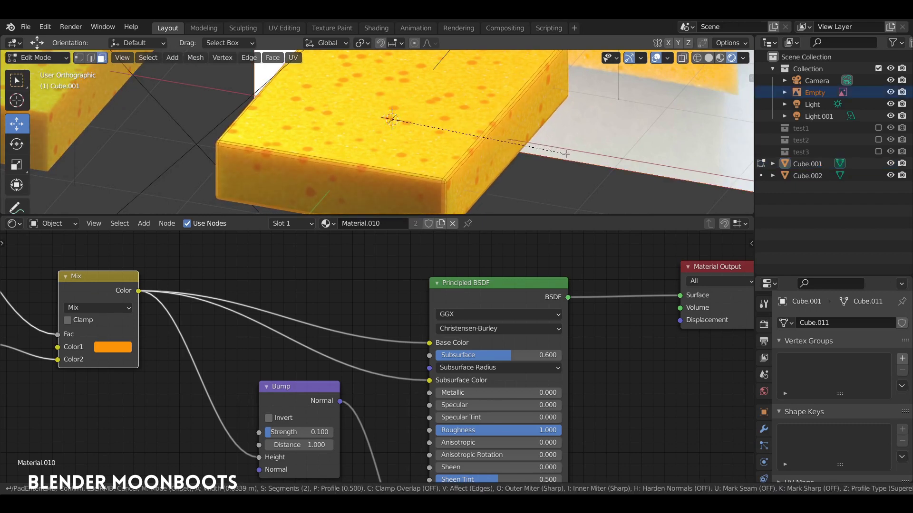
pyautogui.press('Tab')
pyautogui.moveTo(562, 148); pyautogui.dragTo(506, 135, button='middle')
pyautogui.scroll(-6, 506, 135)
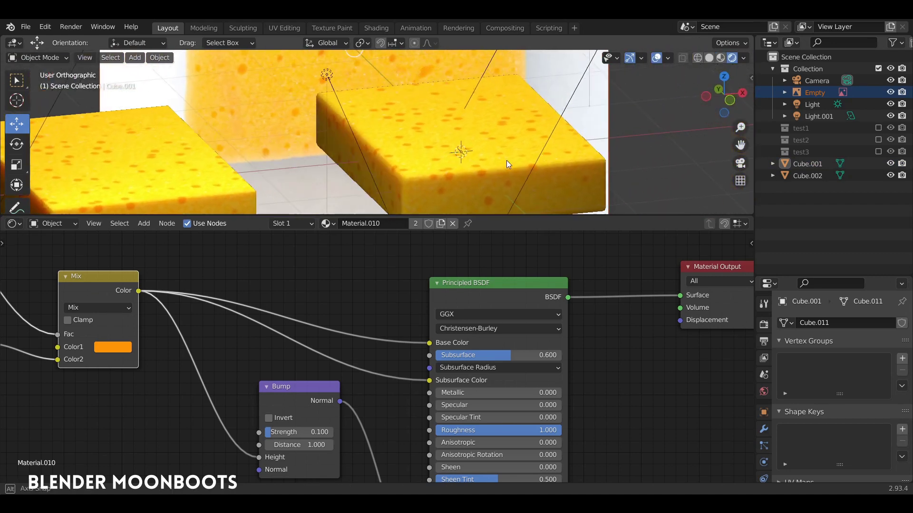
# Step: Move the bevelled sponge aside along X and shift the unbevelled copy Cube.002 about 2.8 m along X to take its place
pyautogui.keyDown('shift'); pyautogui.moveTo(498, 172); pyautogui.dragTo(524, 172, button='middle'); pyautogui.keyUp('shift')
pyautogui.click(448, 152)
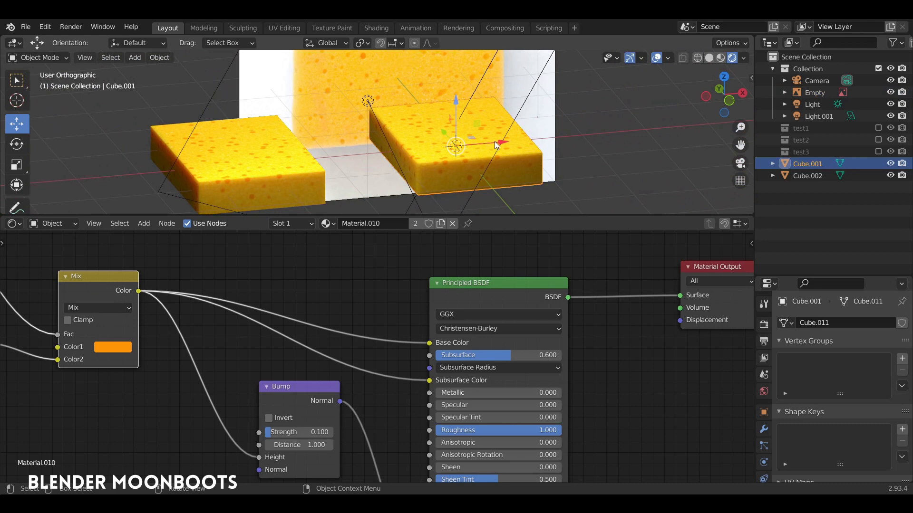
pyautogui.moveTo(495, 142); pyautogui.dragTo(194, 169)
pyautogui.click(257, 170)
pyautogui.moveTo(291, 158); pyautogui.dragTo(470, 160)
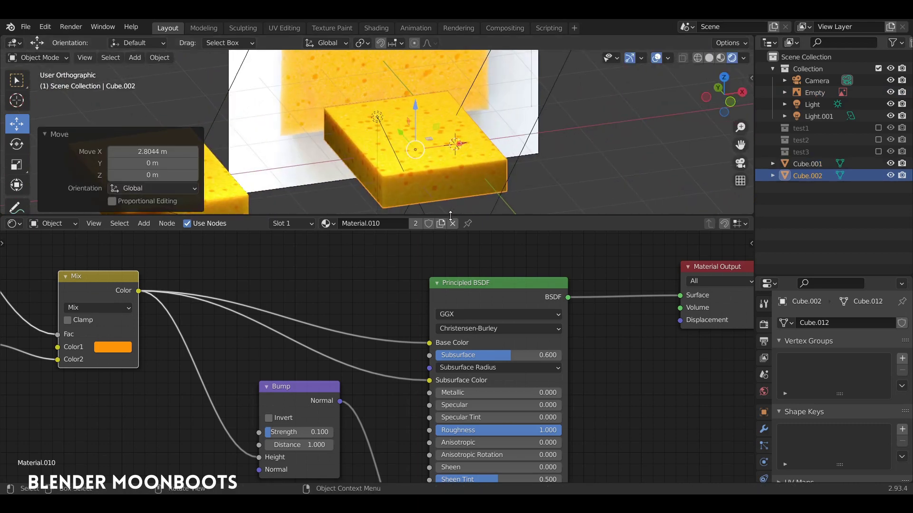
# Step: Enlarge the 3D viewport and add 3 evenly spaced loop cuts across the front face of Cube.002
pyautogui.moveTo(450, 216); pyautogui.dragTo(447, 297)
pyautogui.scroll(5, 443, 227)
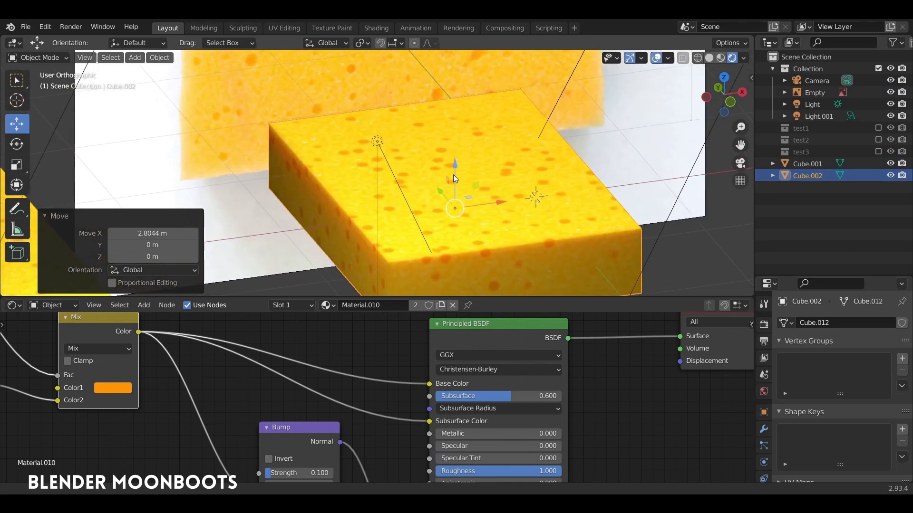
pyautogui.press('Tab')
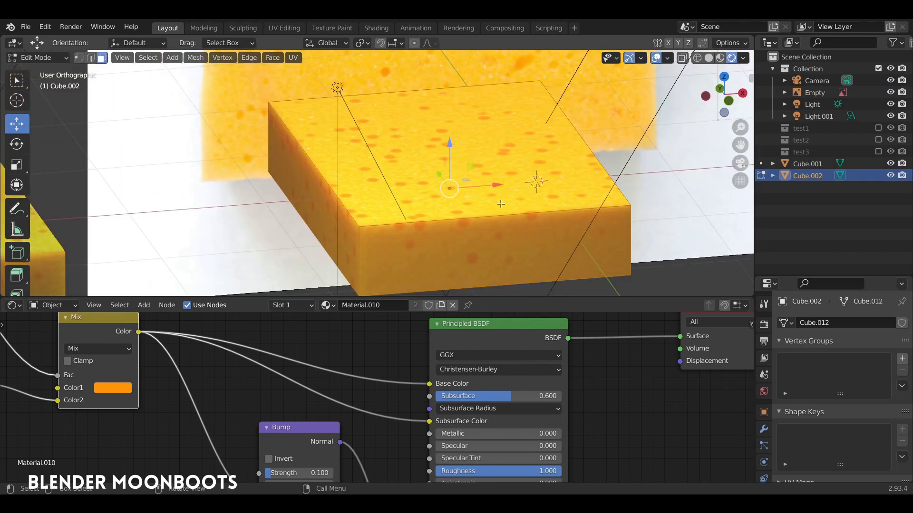
pyautogui.hotkey('ctrl', 'r')
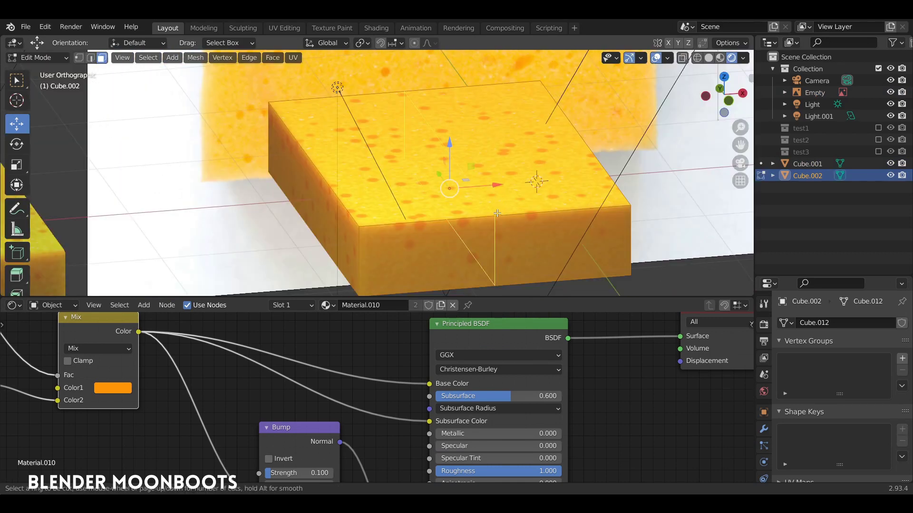
pyautogui.scroll(1, 496, 213)
pyautogui.scroll(1, 495, 214)
pyautogui.click(496, 213)
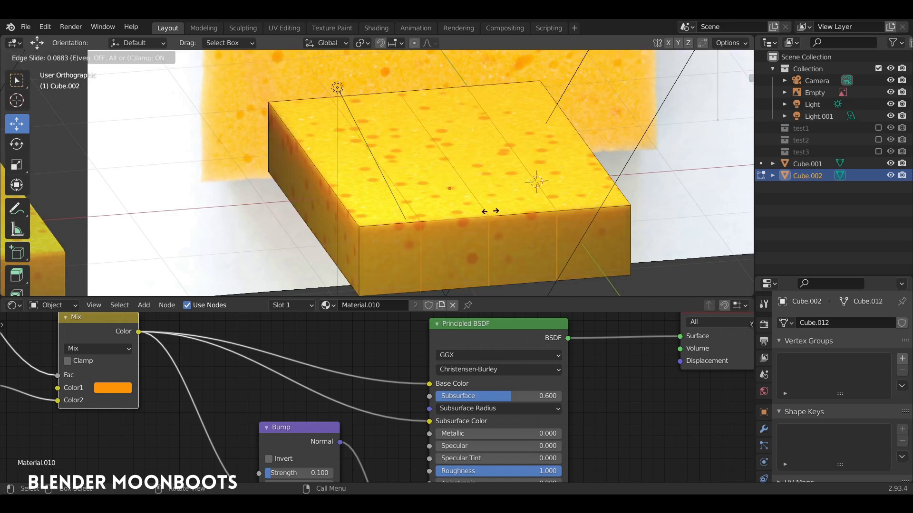
pyautogui.rightClick(497, 212)
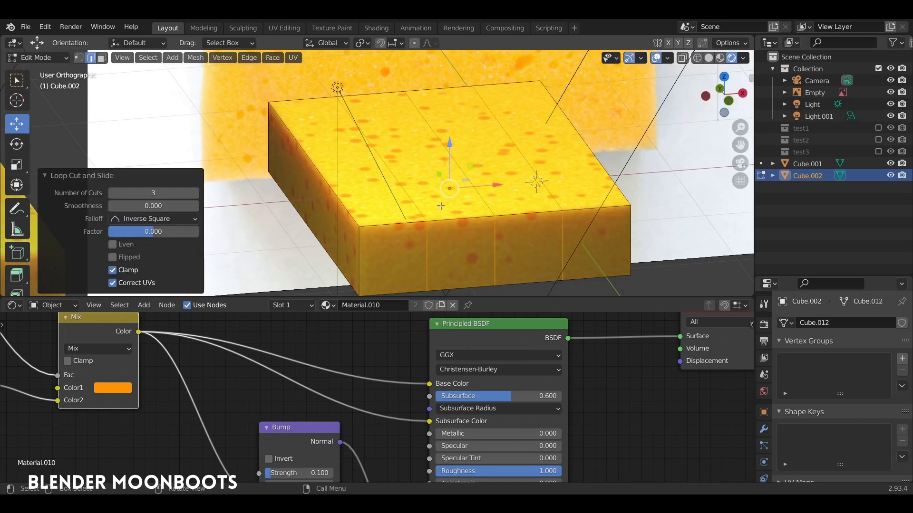
# Step: Add 4 evenly spaced loop cuts along the long side of Cube.002, perpendicular to the existing cuts
pyautogui.keyDown('alt'); pyautogui.moveTo(433, 199); pyautogui.dragTo(392, 201); pyautogui.keyUp('alt')
pyautogui.hotkey('ctrl', 'r')
pyautogui.scroll(4, 397, 210)
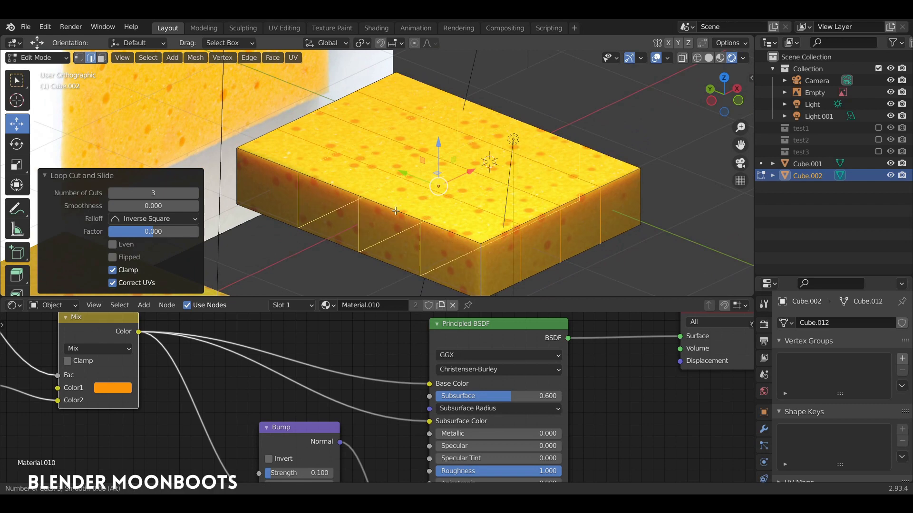
pyautogui.scroll(-1, 398, 213)
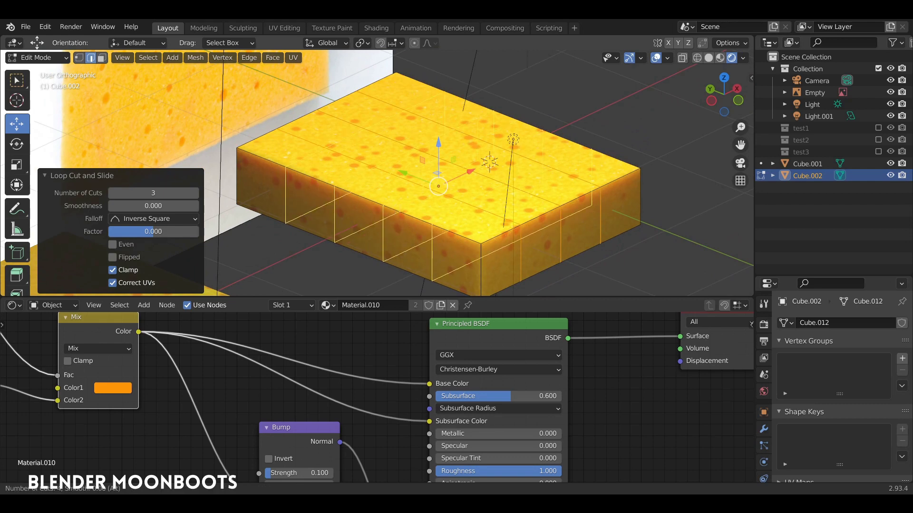
pyautogui.click(399, 212)
pyautogui.rightClick(400, 210)
pyautogui.moveTo(437, 204)
pyautogui.mouseDown(button='middle')
pyautogui.moveTo(497, 193)
pyautogui.moveTo(424, 210)
pyautogui.moveTo(405, 116)
pyautogui.moveTo(441, 203)
pyautogui.moveTo(457, 157)
pyautogui.moveTo(428, 200)
pyautogui.mouseUp(button='middle')
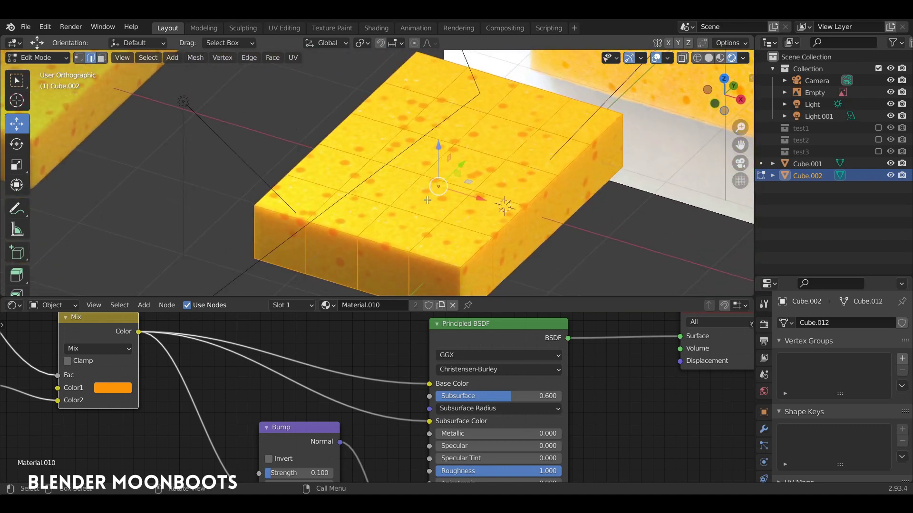
# Step: Subdivide the mesh of Cube.002 with 20 cuts and return to Object Mode
pyautogui.rightClick(473, 176)
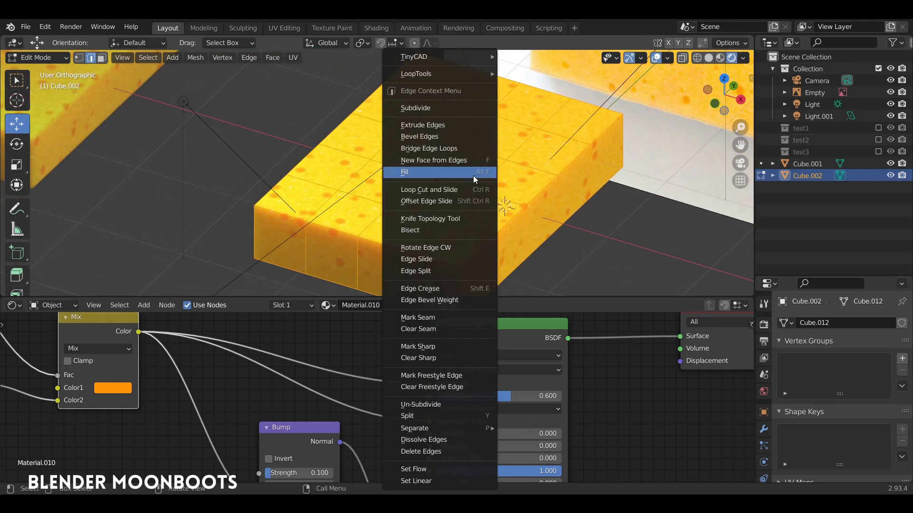
pyautogui.click(450, 108)
pyautogui.moveTo(194, 207); pyautogui.dragTo(330, 193)
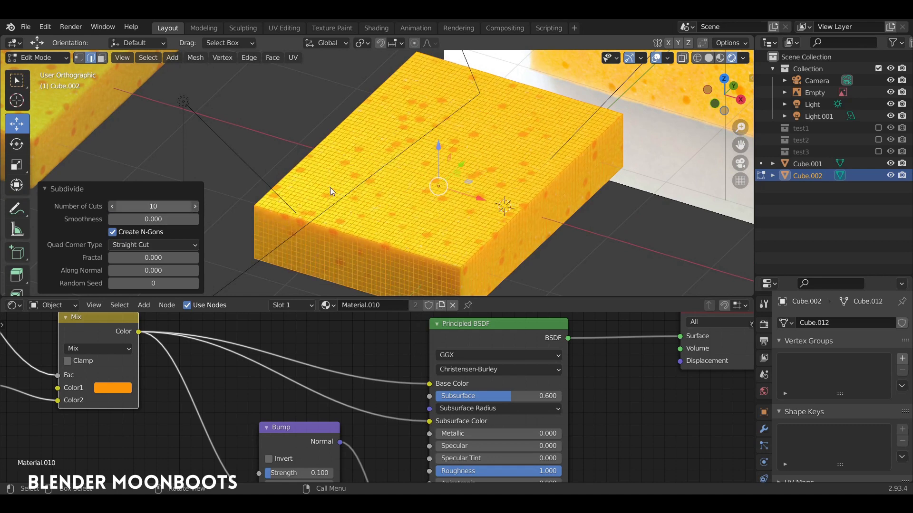
pyautogui.click(168, 204)
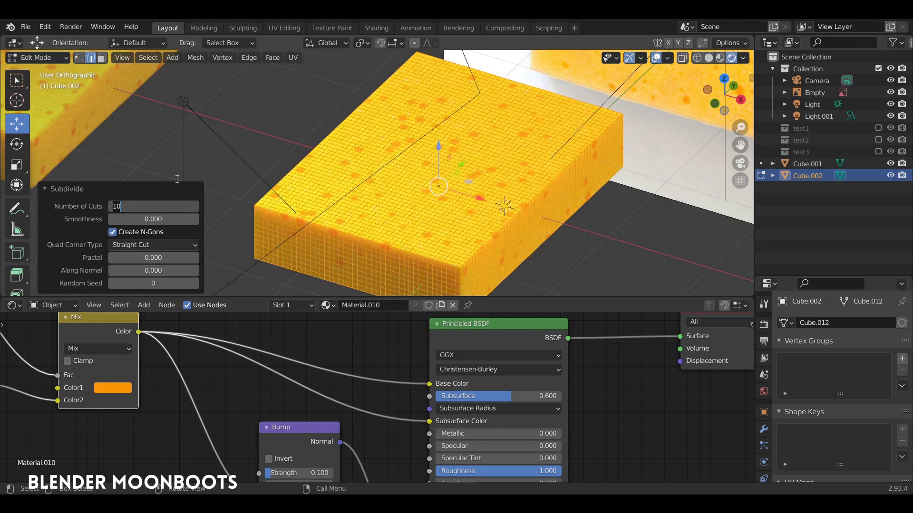
pyautogui.write('20')
pyautogui.press('Return')
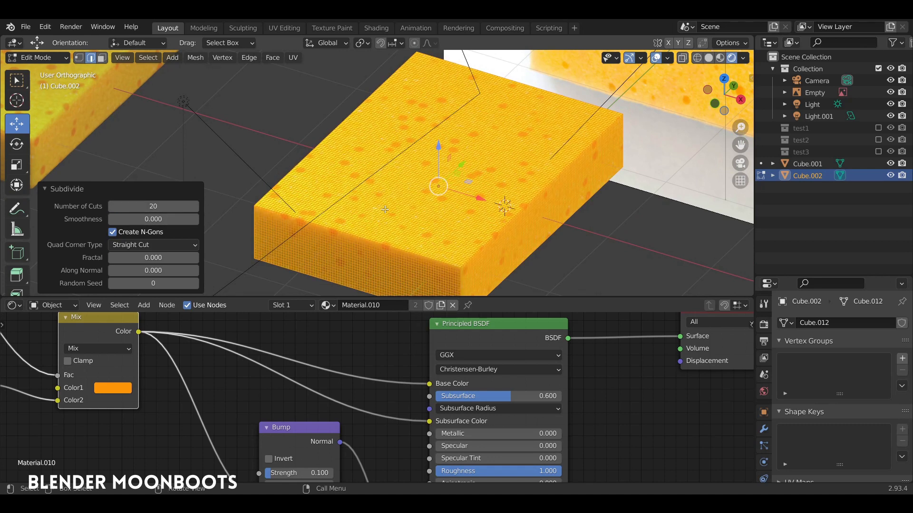
pyautogui.moveTo(385, 209); pyautogui.dragTo(492, 195, button='middle')
pyautogui.press('Tab')
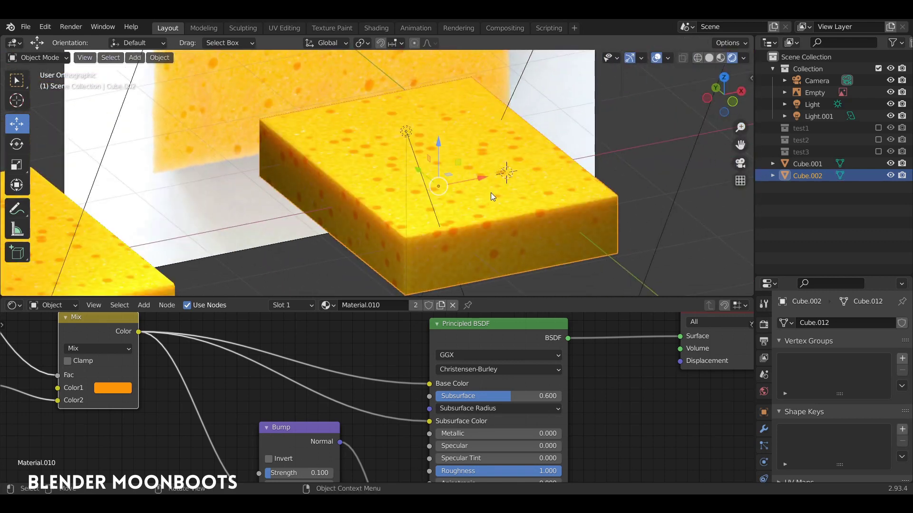
# Step: Switch Cube.002 to Sculpt Mode and set the Draw brush to strength 0.661 and radius 93 px
pyautogui.hotkey('ctrl', 'Tab')
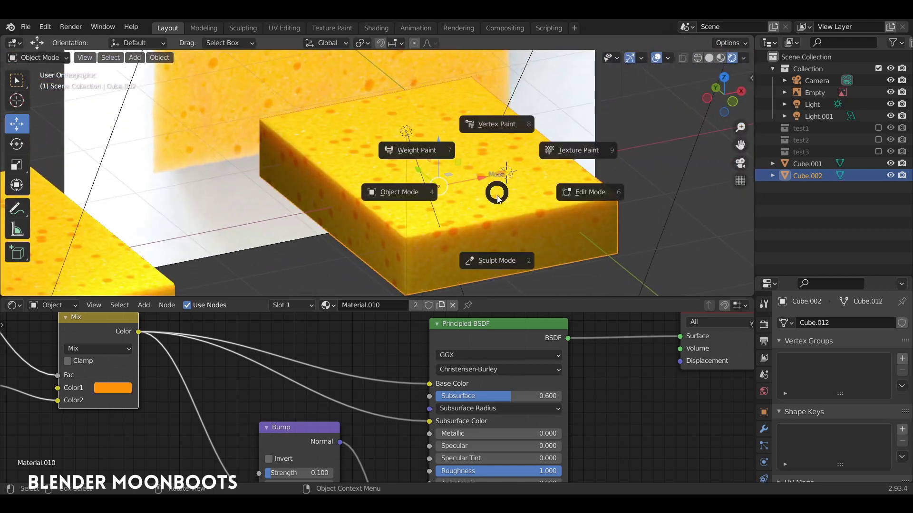
pyautogui.click(497, 258)
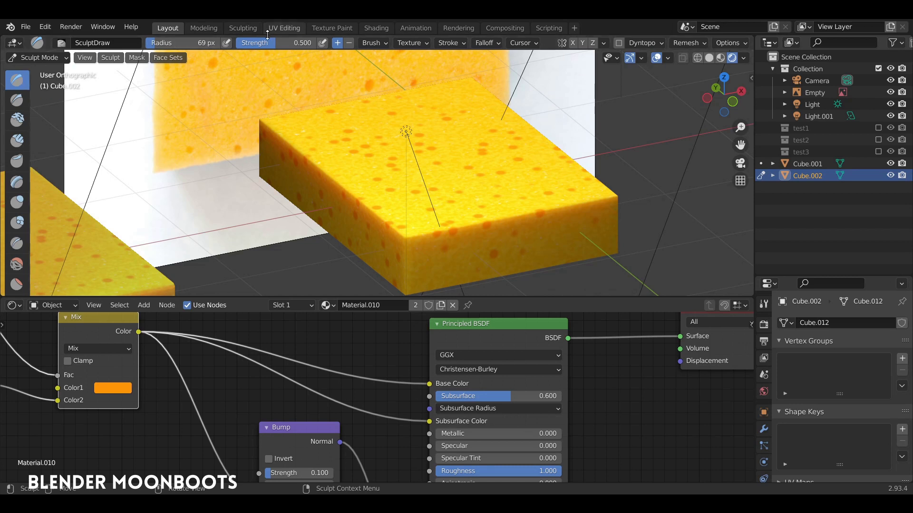
pyautogui.moveTo(278, 43)
pyautogui.mouseDown()
pyautogui.moveTo(297, 43)
pyautogui.moveTo(273, 41)
pyautogui.mouseUp()
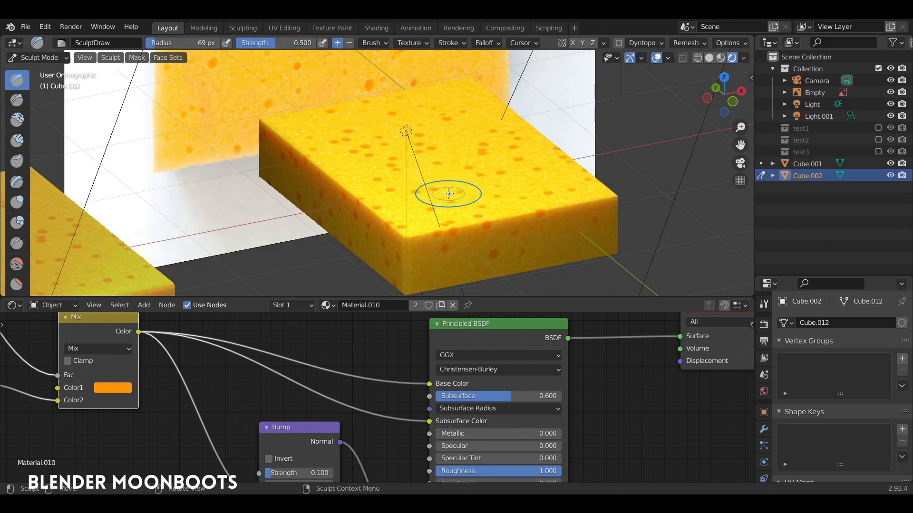
pyautogui.hotkey('shift', 'f')
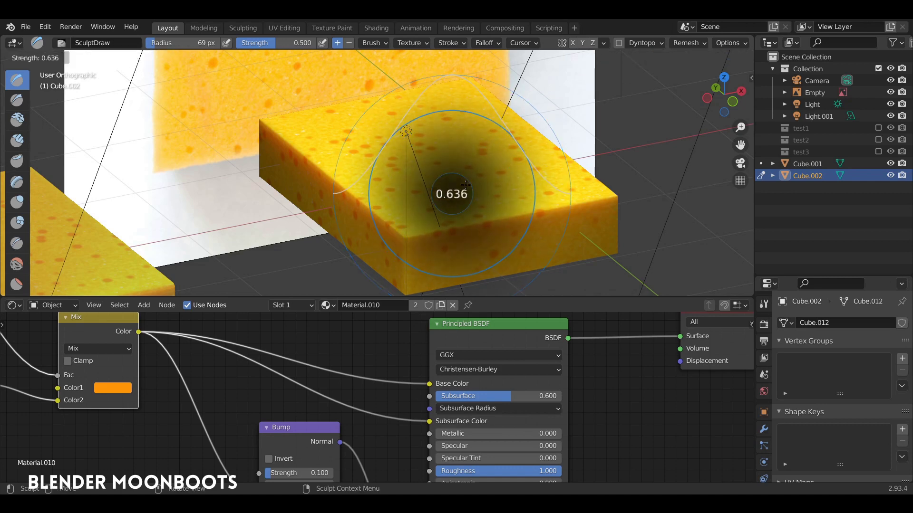
pyautogui.click(468, 183)
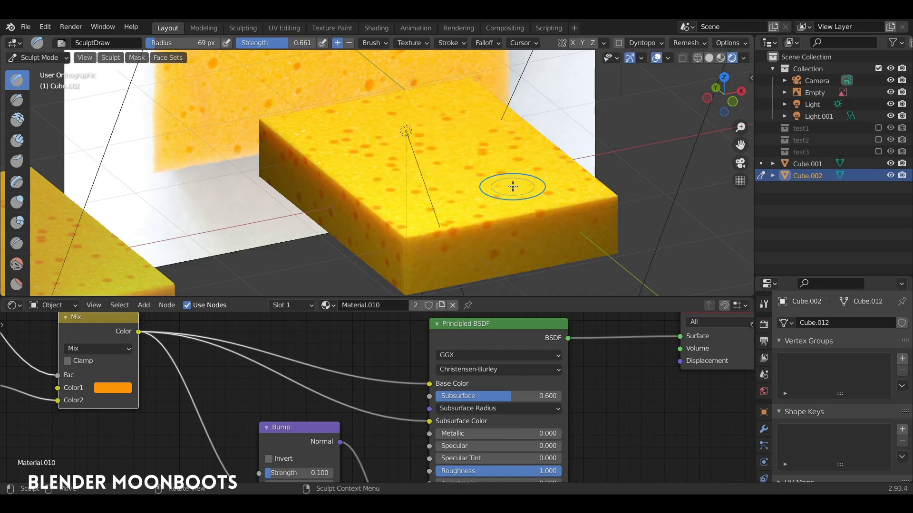
pyautogui.press('f')
pyautogui.click(458, 196)
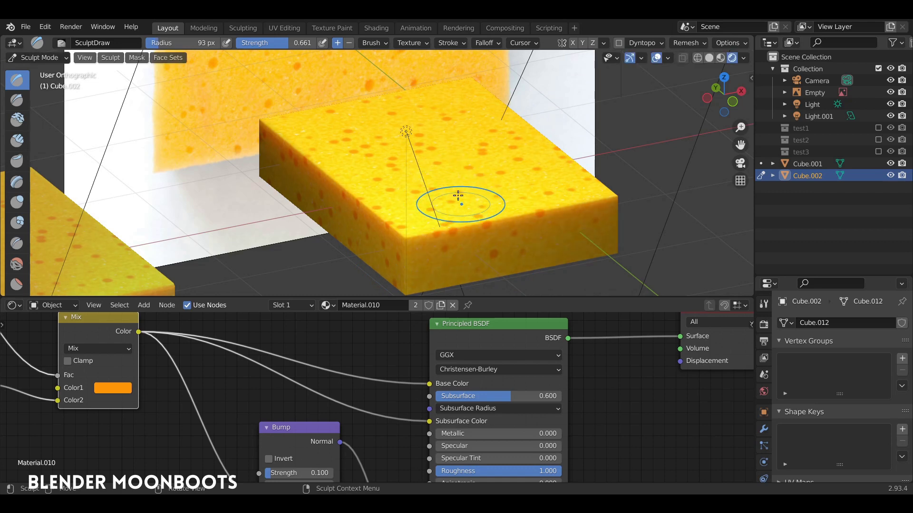
# Step: Try a stroke along the sponge's upper front edge, undo it, and set the brush strength to 0.400
pyautogui.moveTo(460, 221); pyautogui.dragTo(578, 201)
pyautogui.hotkey('ctrl', 'z')
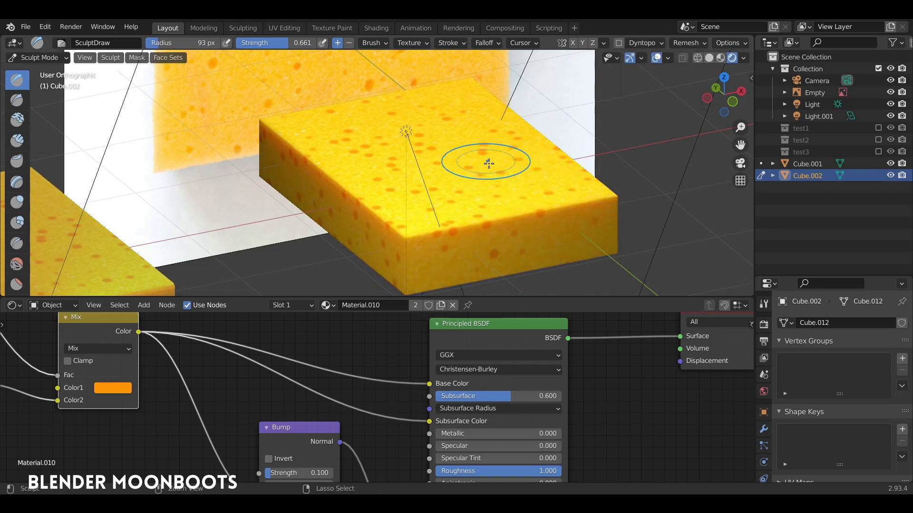
pyautogui.moveTo(488, 164); pyautogui.dragTo(379, 195, button='middle')
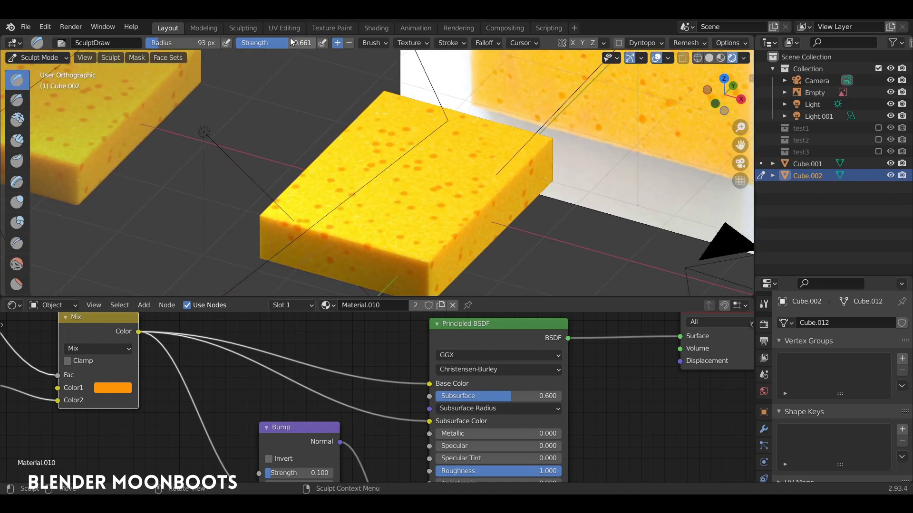
pyautogui.moveTo(263, 47); pyautogui.dragTo(255, 46)
# Step: Sculpt uneven strokes along the top edges and corners of Cube.002, and return to Object Mode
pyautogui.moveTo(404, 138)
pyautogui.mouseDown(button='middle')
pyautogui.moveTo(432, 147)
pyautogui.moveTo(479, 191)
pyautogui.mouseUp(button='middle')
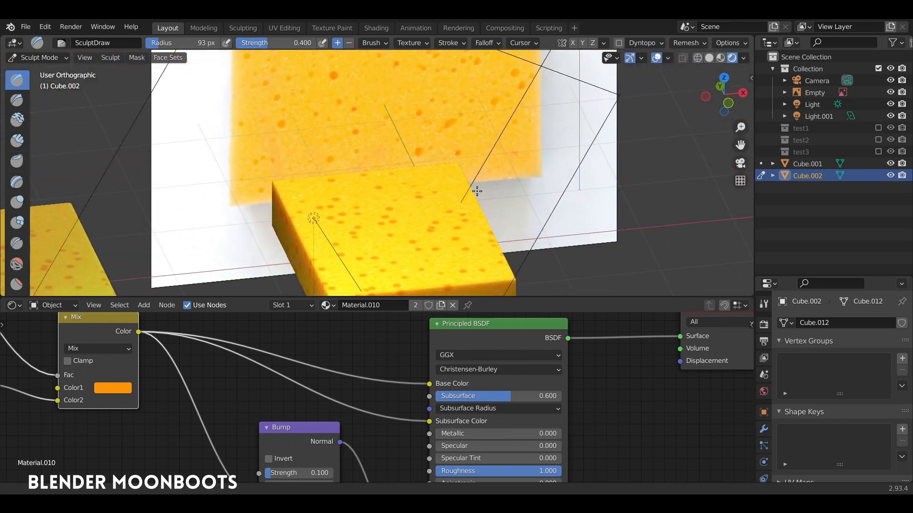
pyautogui.moveTo(368, 170); pyautogui.dragTo(393, 170, button='middle')
pyautogui.moveTo(279, 180)
pyautogui.mouseDown()
pyautogui.moveTo(379, 174)
pyautogui.moveTo(452, 212)
pyautogui.moveTo(458, 233)
pyautogui.mouseUp()
pyautogui.moveTo(458, 232)
pyautogui.mouseDown(button='middle')
pyautogui.moveTo(372, 219)
pyautogui.moveTo(456, 224)
pyautogui.moveTo(423, 190)
pyautogui.moveTo(418, 244)
pyautogui.mouseUp(button='middle')
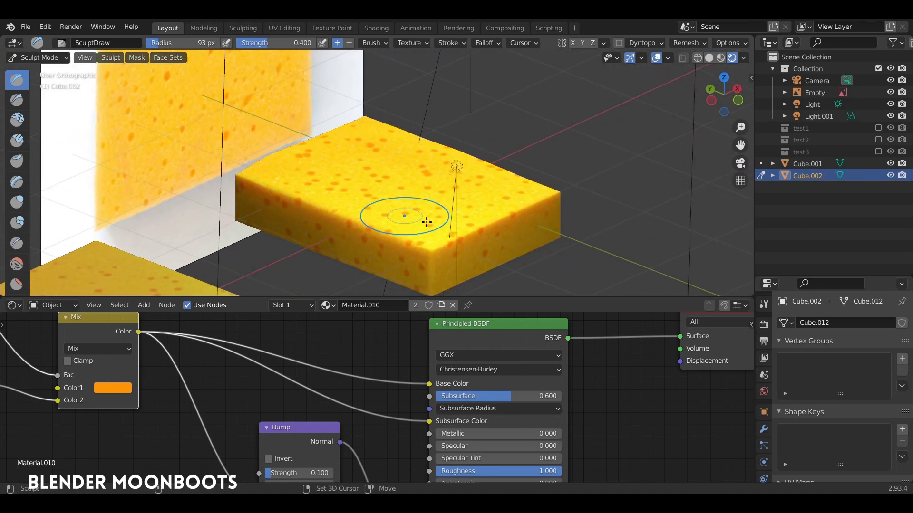
pyautogui.moveTo(470, 234); pyautogui.dragTo(534, 204)
pyautogui.moveTo(534, 204); pyautogui.dragTo(440, 242, button='middle')
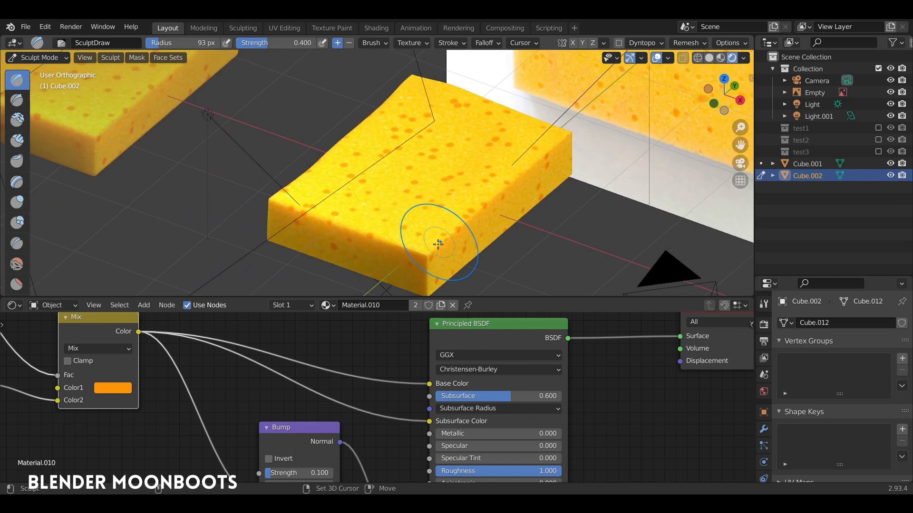
pyautogui.moveTo(440, 242); pyautogui.dragTo(511, 188)
pyautogui.moveTo(512, 187); pyautogui.dragTo(461, 195, button='middle')
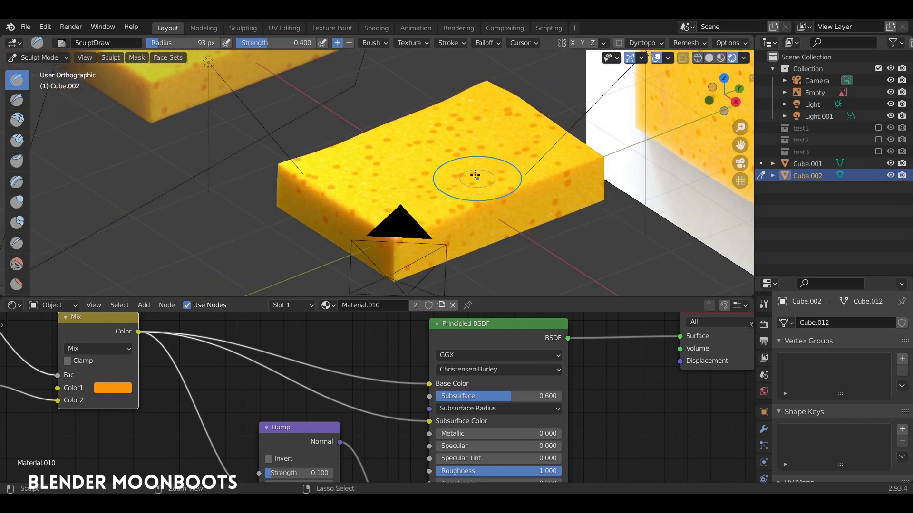
pyautogui.keyDown('ctrl'); pyautogui.moveTo(504, 216); pyautogui.dragTo(596, 182); pyautogui.keyUp('ctrl')
pyautogui.hotkey('ctrl', 'z')
pyautogui.moveTo(538, 188); pyautogui.dragTo(540, 183, button='middle')
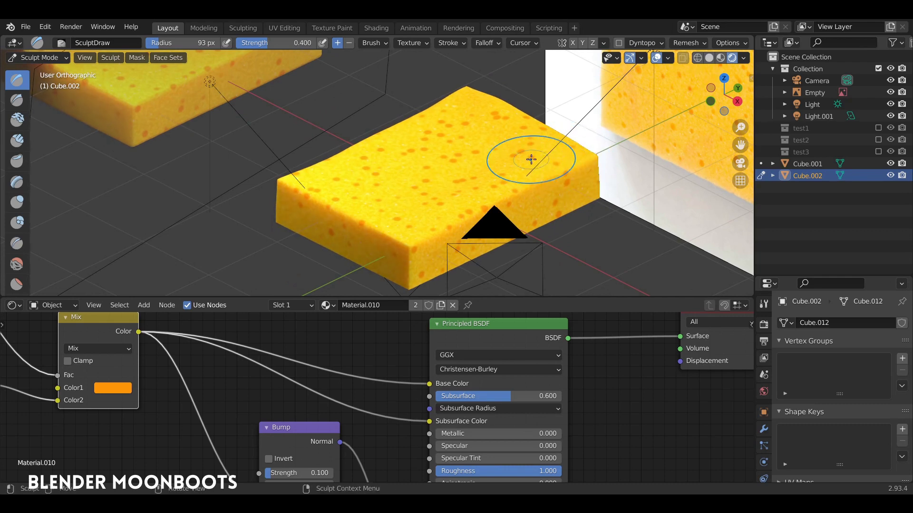
pyautogui.moveTo(531, 159)
pyautogui.mouseDown(button='middle')
pyautogui.moveTo(434, 264)
pyautogui.moveTo(546, 208)
pyautogui.moveTo(376, 259)
pyautogui.mouseUp(button='middle')
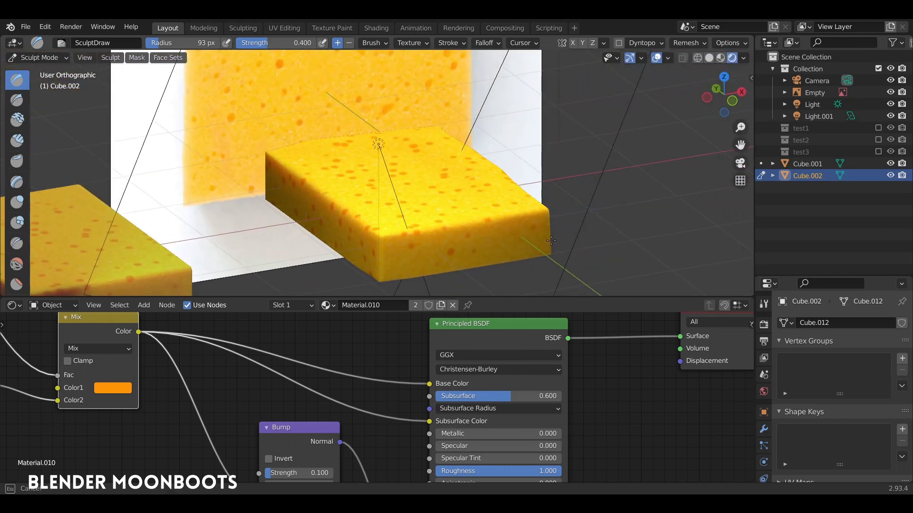
pyautogui.moveTo(408, 208); pyautogui.dragTo(349, 244, button='middle')
pyautogui.moveTo(496, 225)
pyautogui.keyDown('alt'); pyautogui.mouseDown()
pyautogui.moveTo(354, 196)
pyautogui.moveTo(412, 212)
pyautogui.moveTo(399, 237)
pyautogui.moveTo(472, 195)
pyautogui.mouseUp(); pyautogui.keyUp('alt')
pyautogui.hotkey('ctrl', 'Tab')
pyautogui.click(452, 198)
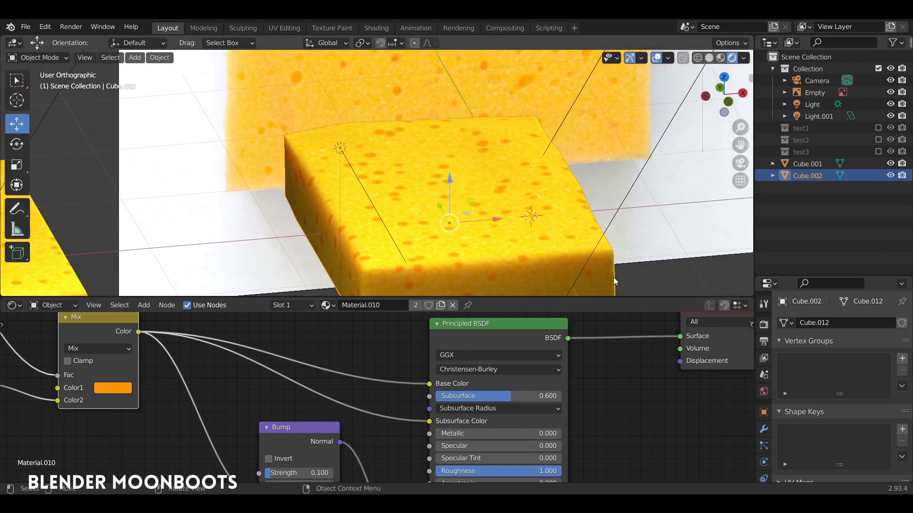
# Step: Enlarge the 3D viewport and properties area, and give Cube.002 a Displace modifier with a new texture
pyautogui.moveTo(587, 297); pyautogui.dragTo(596, 373)
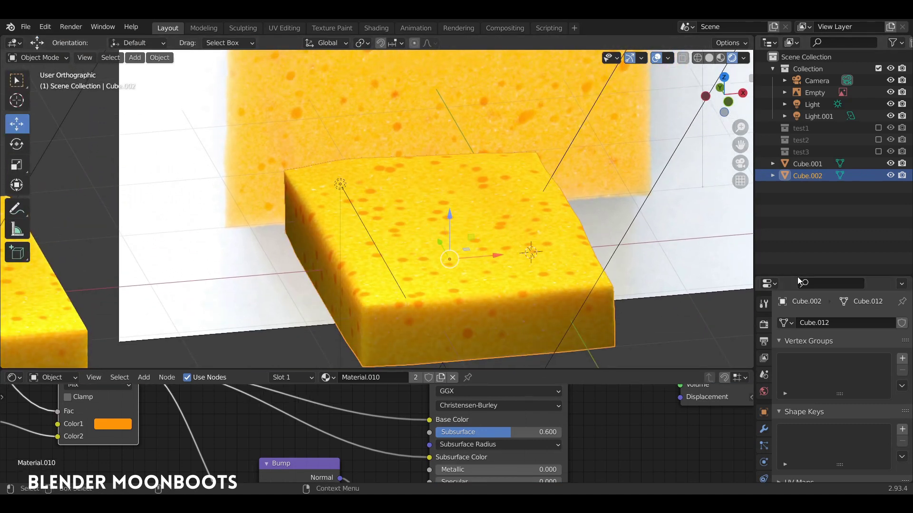
pyautogui.moveTo(799, 280); pyautogui.dragTo(799, 170)
pyautogui.click(763, 322)
pyautogui.click(805, 214)
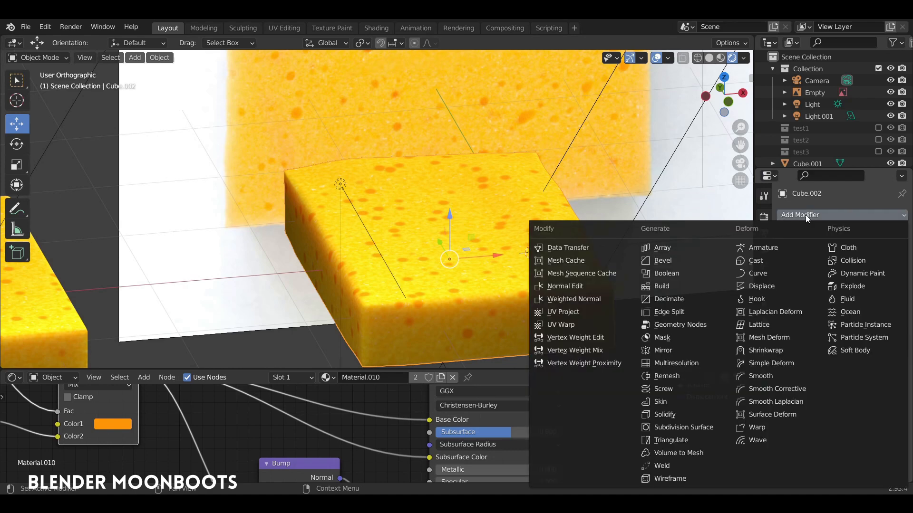
pyautogui.click(774, 287)
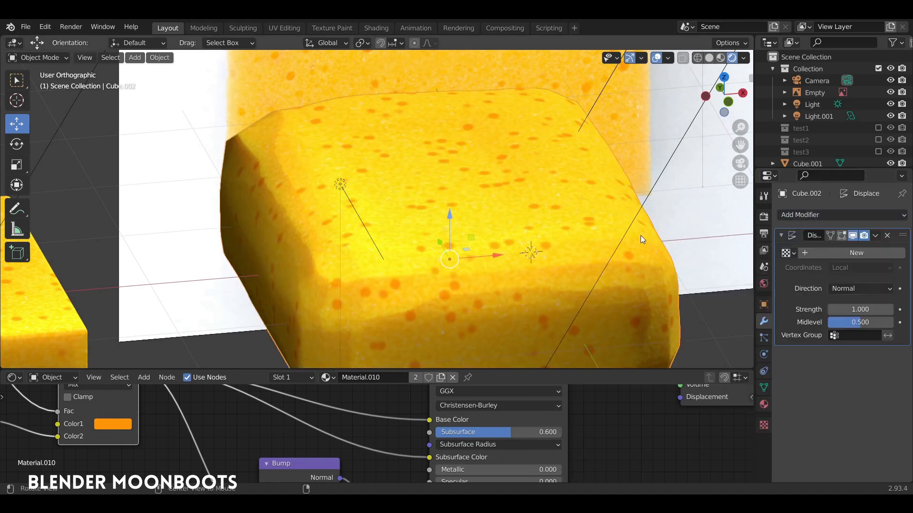
pyautogui.scroll(-3, 581, 229)
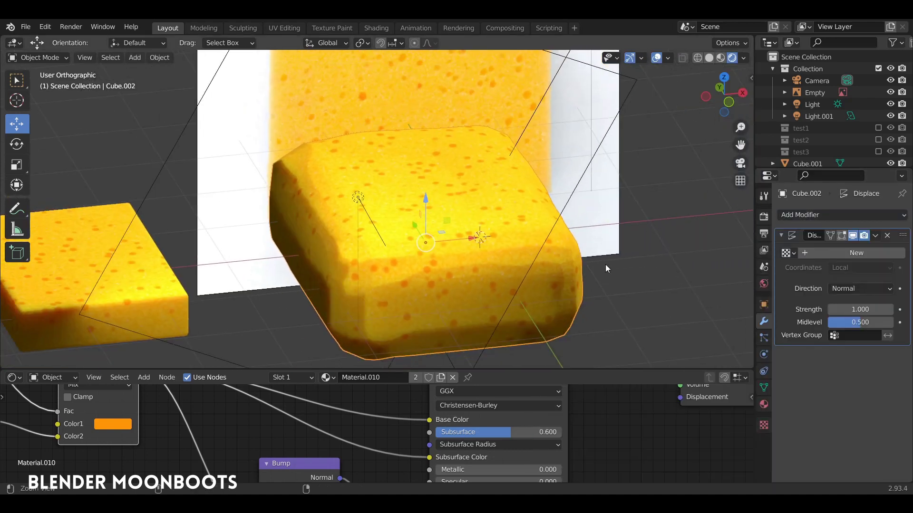
pyautogui.click(821, 253)
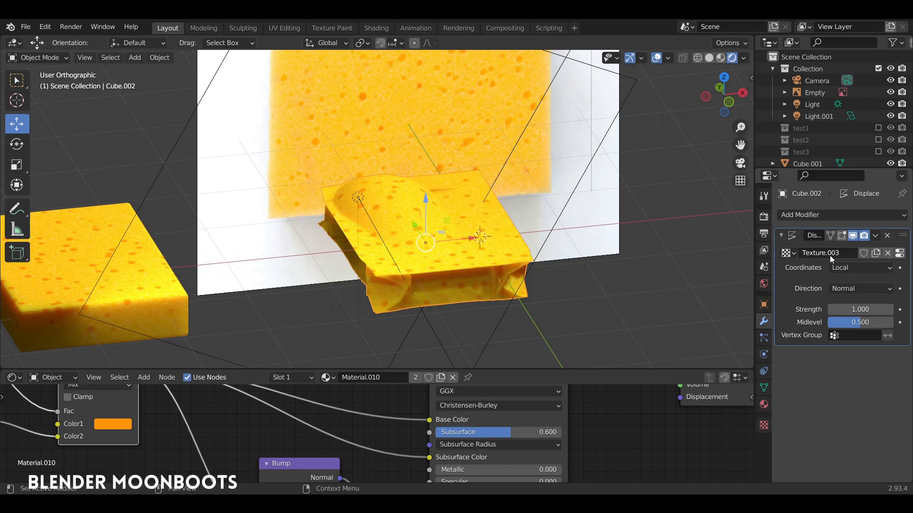
# Step: Set the displacement texture's type to Voronoi with an intensity of 2.239
pyautogui.click(899, 253)
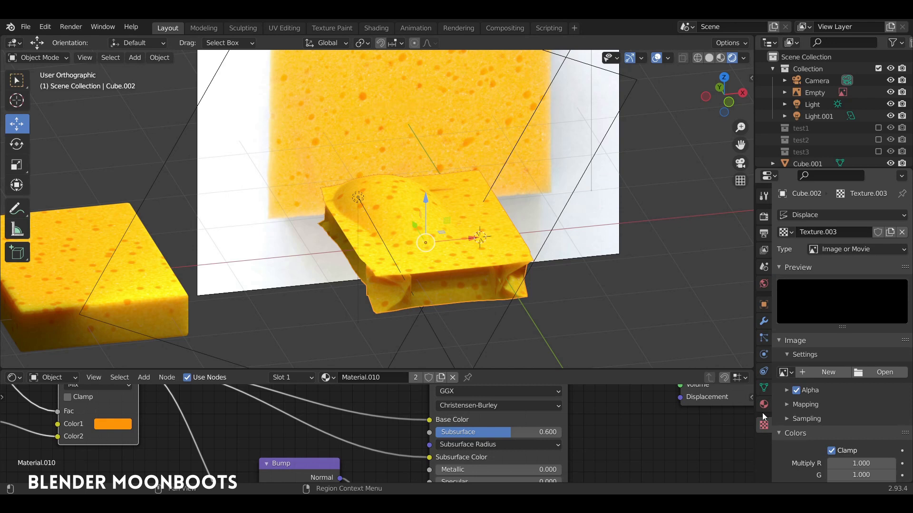
pyautogui.click(829, 250)
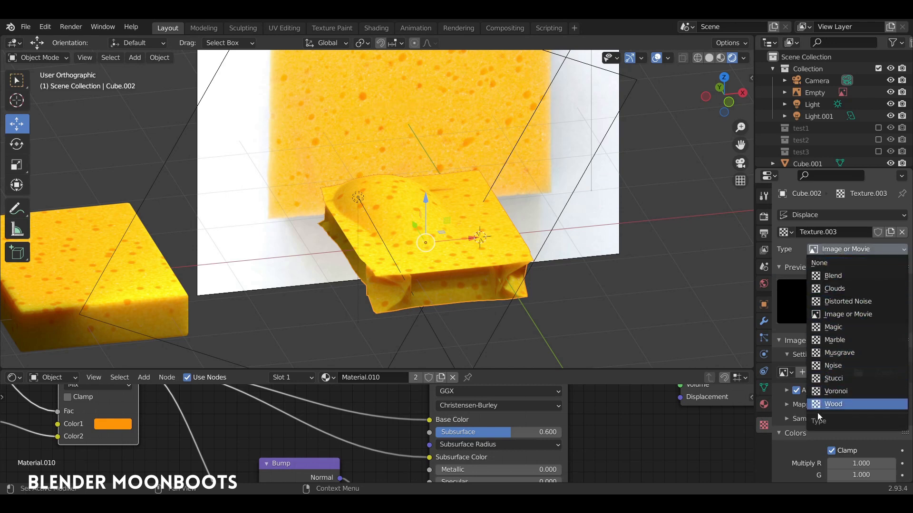
pyautogui.click(844, 394)
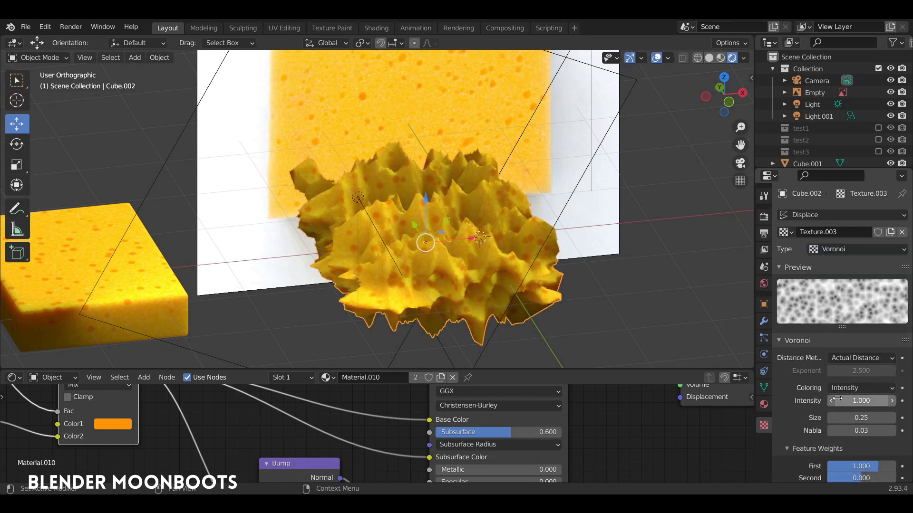
pyautogui.moveTo(832, 402); pyautogui.dragTo(863, 401)
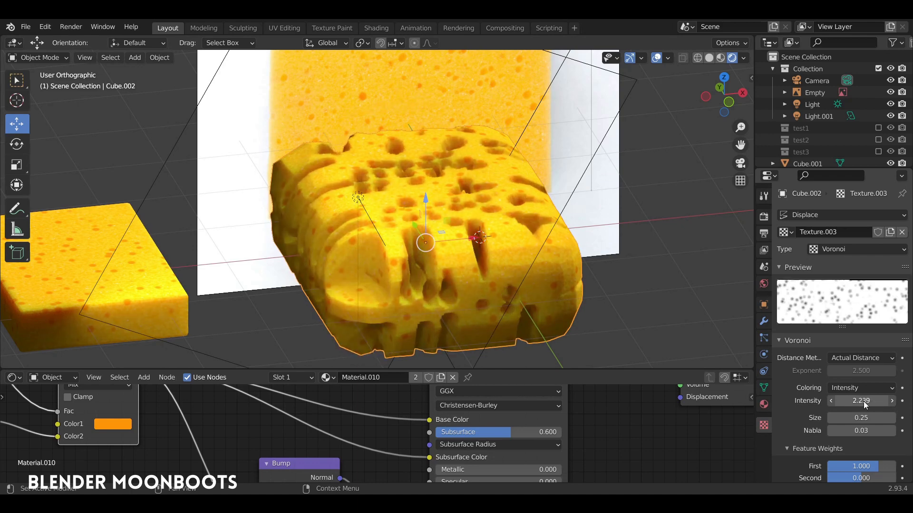
# Step: Set the Displace modifier's strength to 0.054 and check the sponge's displaced surface
pyautogui.click(764, 324)
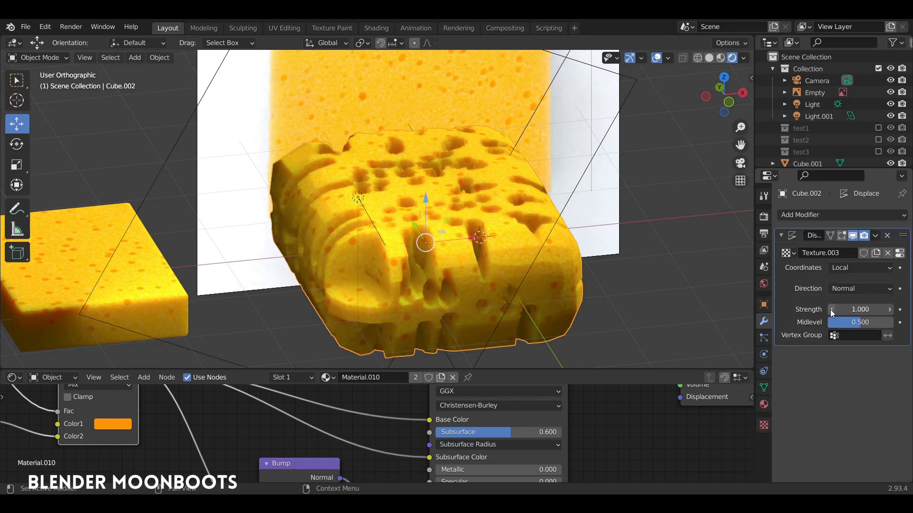
pyautogui.moveTo(832, 312); pyautogui.dragTo(754, 314)
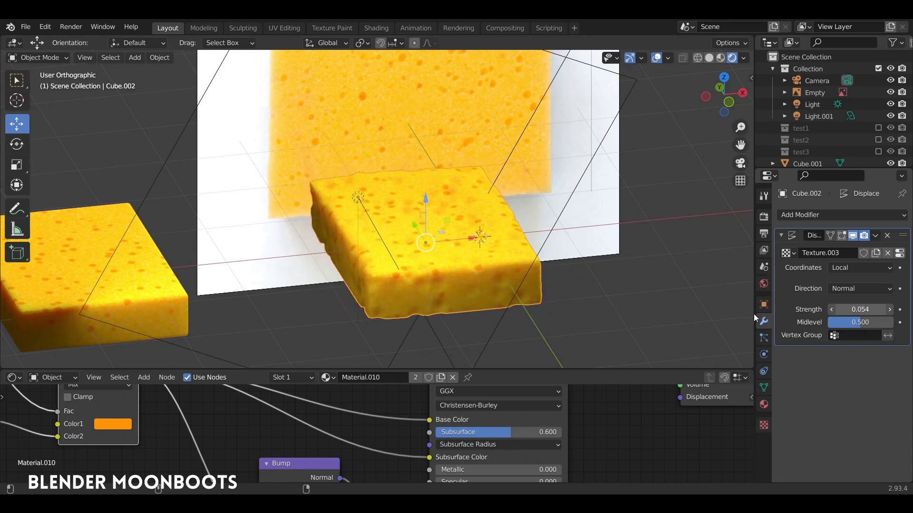
pyautogui.moveTo(643, 298); pyautogui.dragTo(514, 291, button='middle')
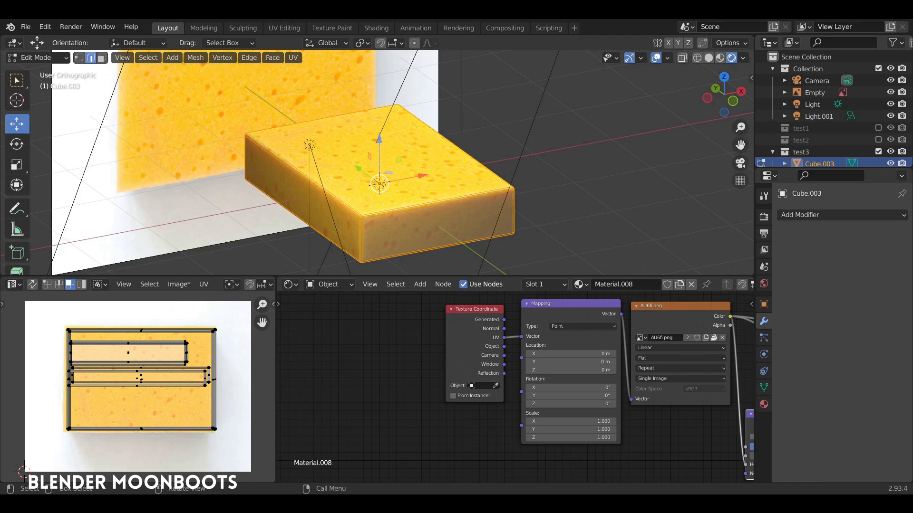
# Step: Maximize the UV editor and shift all of Cube.003's UVs slightly left over the AU6fi.png sponge image
pyautogui.moveTo(420, 147); pyautogui.dragTo(350, 105, button='middle')
pyautogui.scroll(4, 428, 140)
pyautogui.scroll(-2, 253, 265)
pyautogui.hotkey('ctrl', 'space')
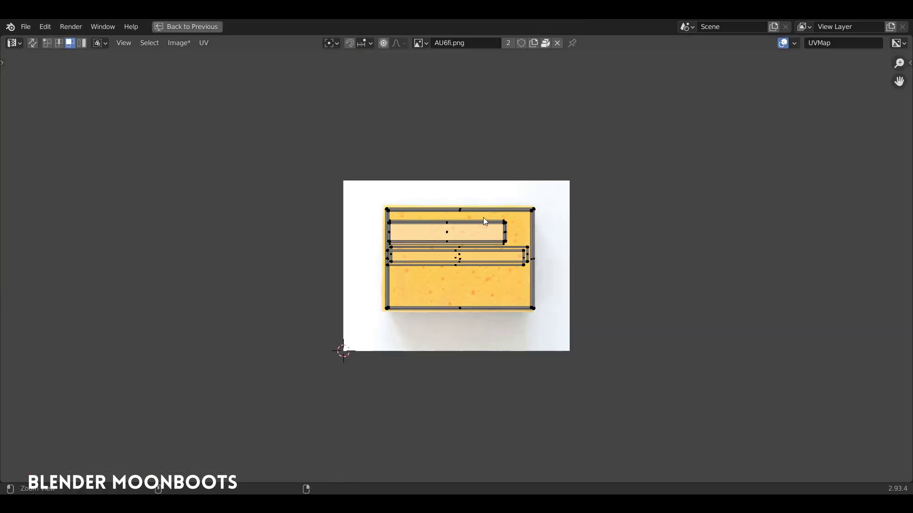
pyautogui.keyDown('ctrl'); pyautogui.moveTo(483, 218); pyautogui.dragTo(331, 137, button='middle'); pyautogui.keyUp('ctrl')
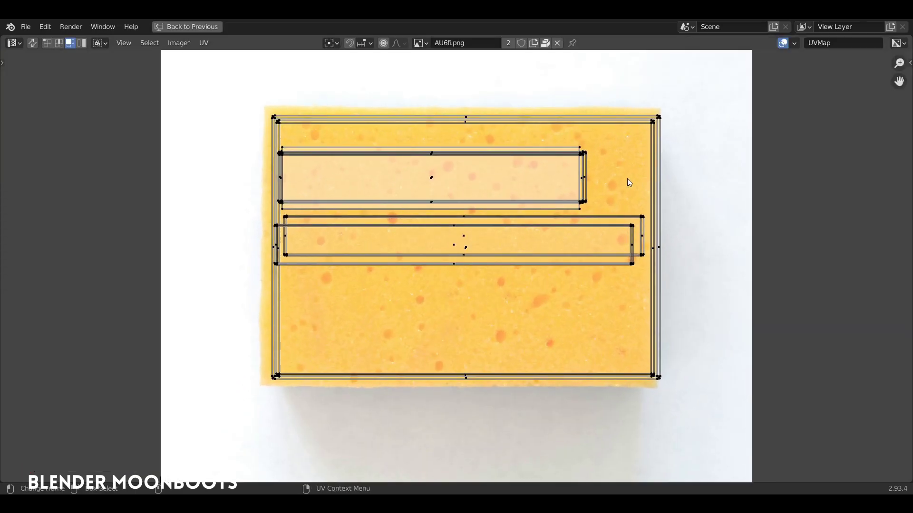
pyautogui.press('a')
pyautogui.press('g')
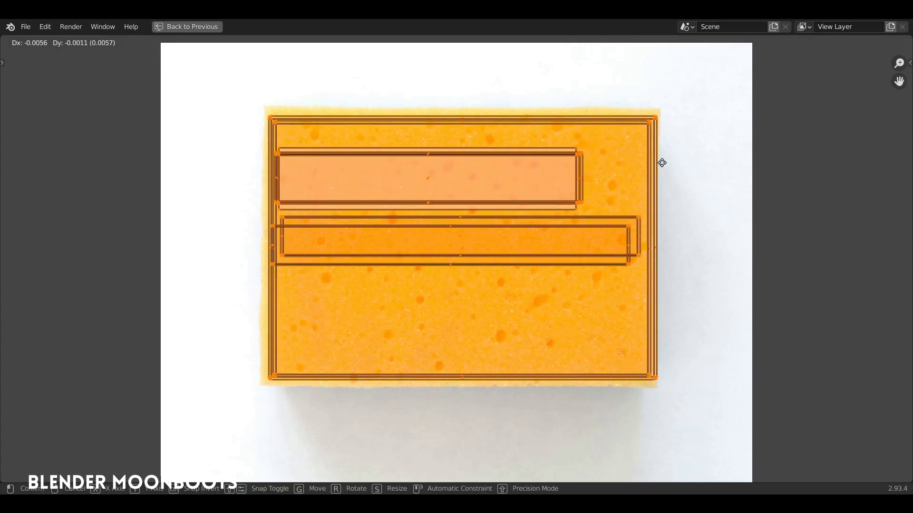
pyautogui.click(660, 163)
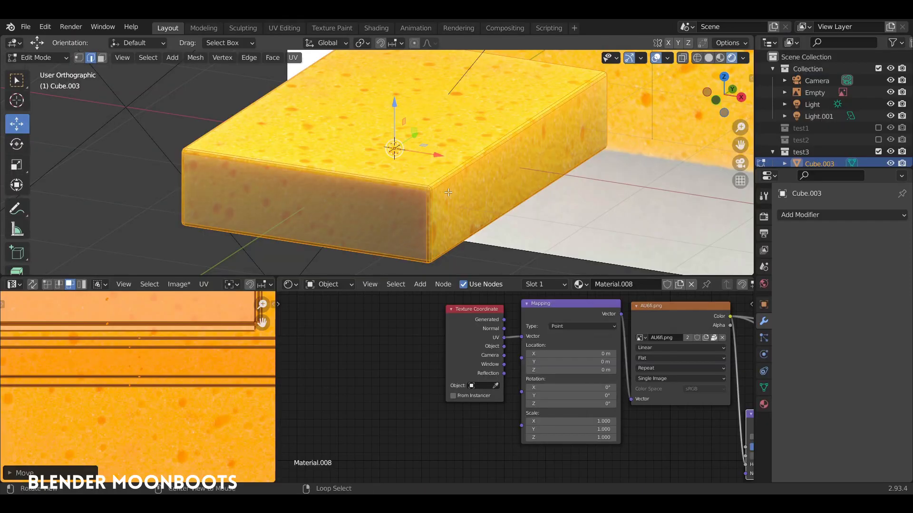
# Step: Set the Bump node's strength in Material.008 to 0.460 and inspect the surface of Cube.003 up close
pyautogui.moveTo(470, 190)
pyautogui.mouseDown(button='middle')
pyautogui.moveTo(491, 159)
pyautogui.moveTo(571, 163)
pyautogui.moveTo(438, 169)
pyautogui.moveTo(470, 200)
pyautogui.mouseUp(button='middle')
pyautogui.moveTo(430, 327); pyautogui.dragTo(195, 305, button='middle')
pyautogui.moveTo(490, 206); pyautogui.dragTo(475, 197, button='middle')
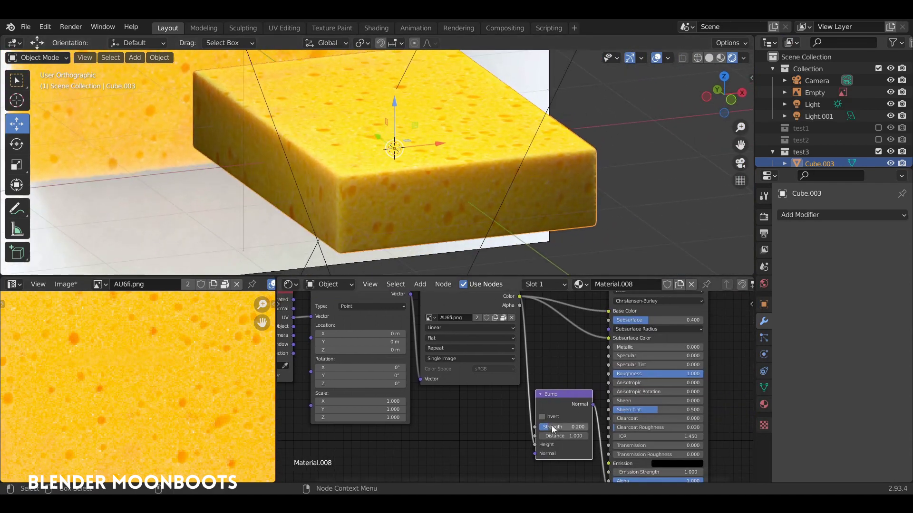
pyautogui.moveTo(552, 427)
pyautogui.mouseDown()
pyautogui.moveTo(576, 423)
pyautogui.moveTo(568, 422)
pyautogui.mouseUp()
pyautogui.moveTo(557, 199); pyautogui.dragTo(497, 192, button='middle')
pyautogui.scroll(5, 441, 189)
pyautogui.scroll(-2, 521, 204)
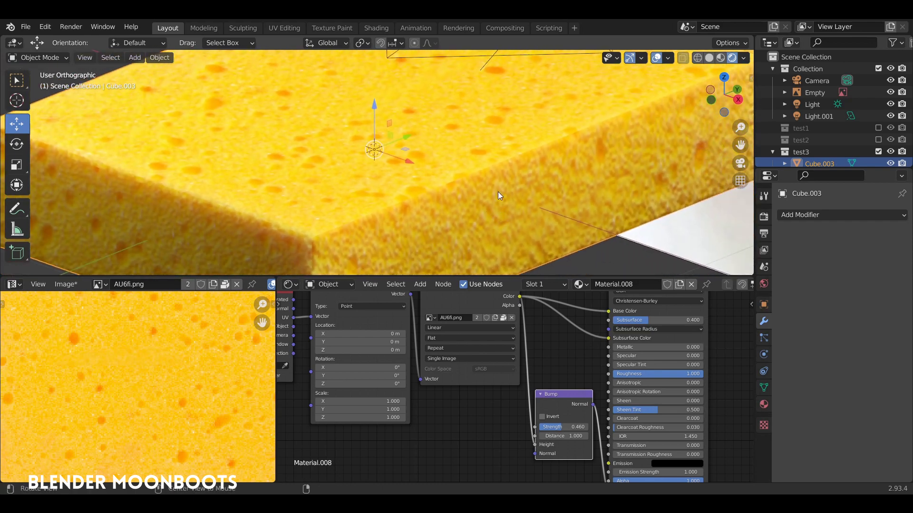
pyautogui.scroll(-4, 505, 164)
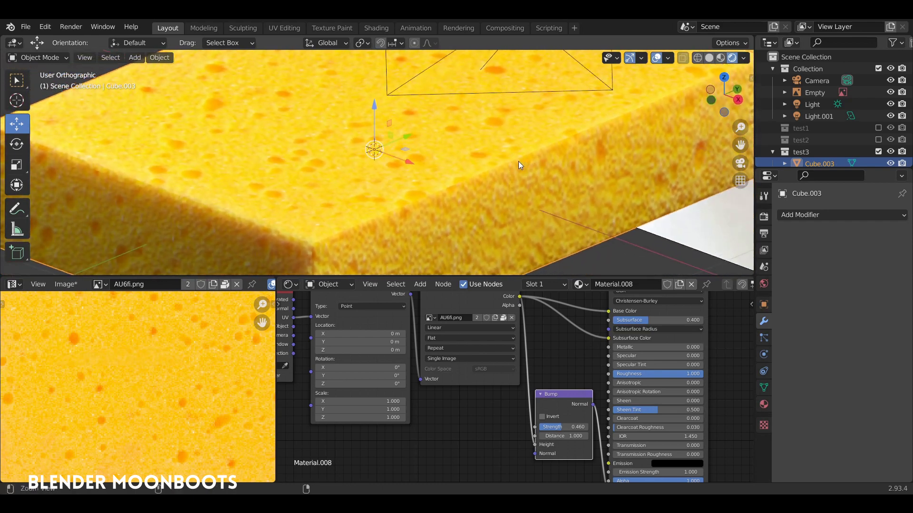
pyautogui.scroll(-1, 509, 178)
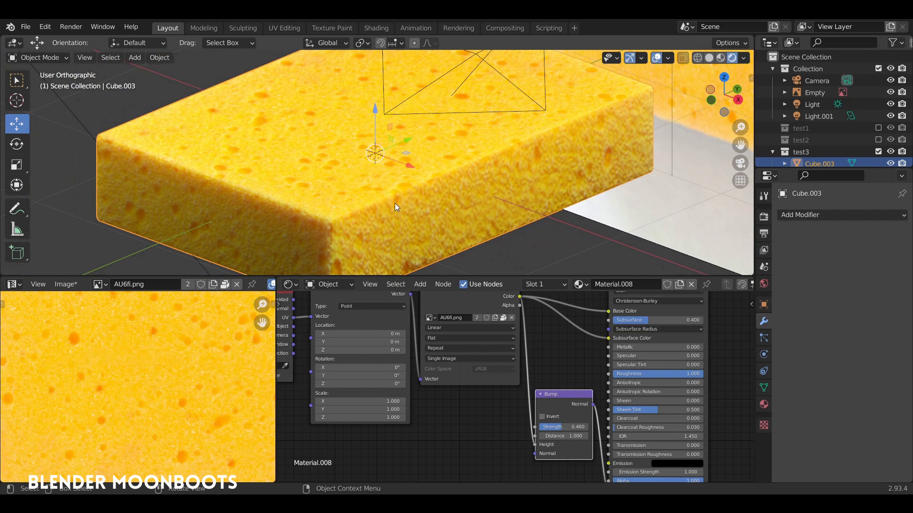
# Step: Set the Bump node's strength in Material.008 to 0.300 and check the sponge's surface
pyautogui.keyDown('ctrl'); pyautogui.moveTo(555, 430); pyautogui.dragTo(544, 429); pyautogui.keyUp('ctrl')
pyautogui.moveTo(504, 149)
pyautogui.mouseDown(button='middle')
pyautogui.moveTo(500, 132)
pyautogui.moveTo(504, 141)
pyautogui.moveTo(489, 145)
pyautogui.mouseUp(button='middle')
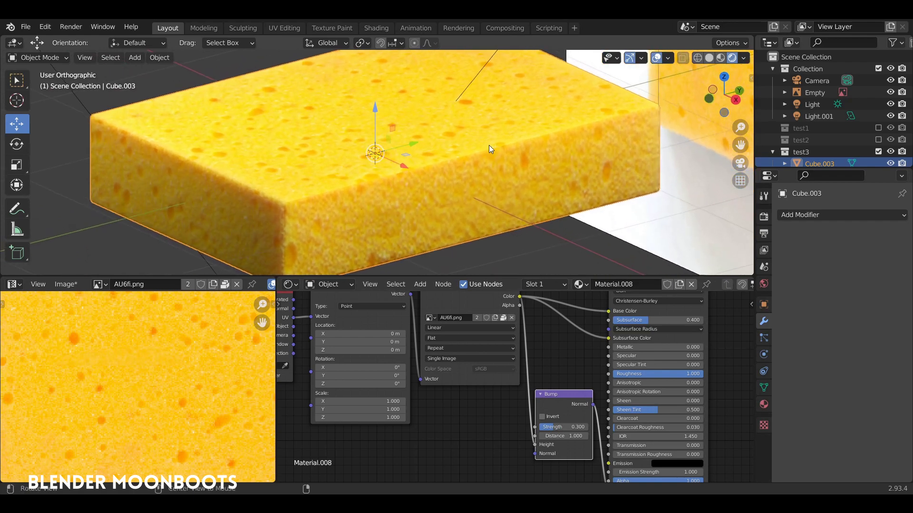
# Step: Switch Cube.003 to Texture Paint mode with the Clone brush and inspect the edges between the sponge's top and sides
pyautogui.hotkey('ctrl', 'Tab')
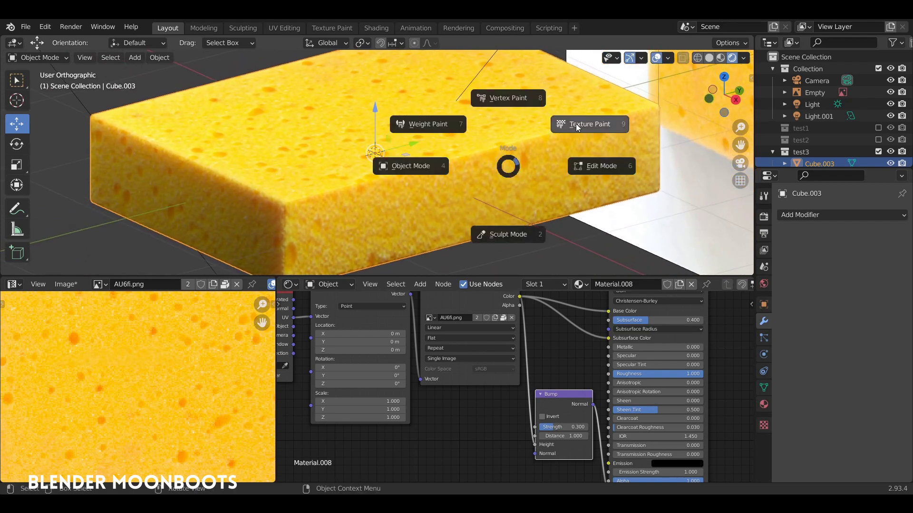
pyautogui.click(590, 123)
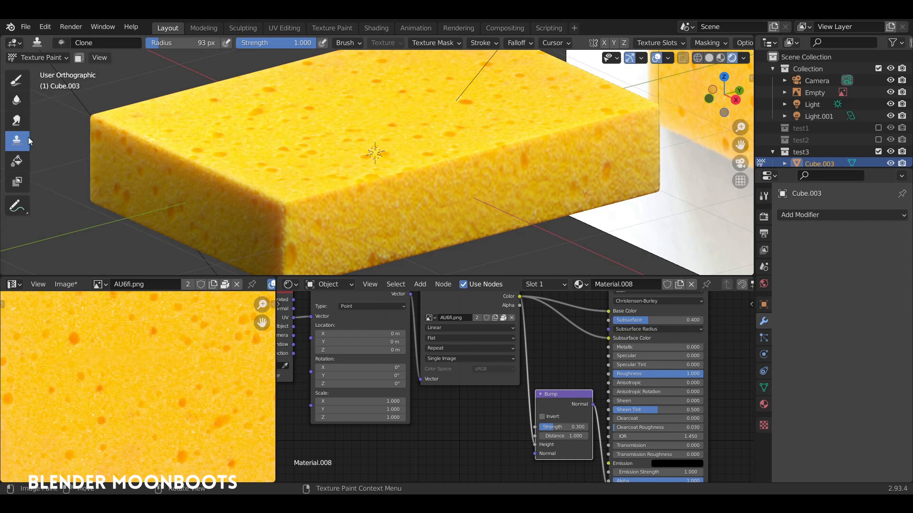
pyautogui.moveTo(336, 130); pyautogui.dragTo(467, 194, button='middle')
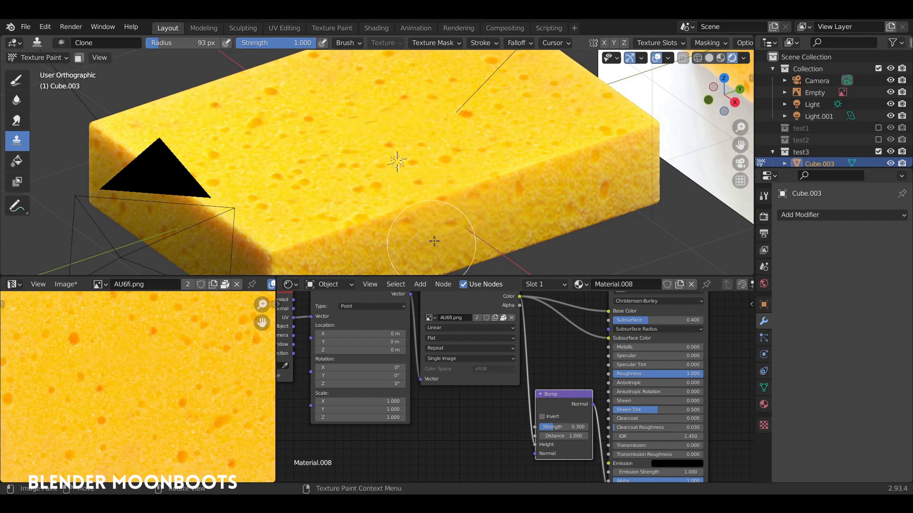
pyautogui.moveTo(434, 241); pyautogui.dragTo(468, 225, button='middle')
pyautogui.scroll(4, 485, 186)
pyautogui.moveTo(569, 220)
pyautogui.keyDown('shift'); pyautogui.mouseDown(button='middle')
pyautogui.moveTo(432, 170)
pyautogui.moveTo(484, 174)
pyautogui.mouseUp(button='middle'); pyautogui.keyUp('shift')
pyautogui.hotkey('ctrl', 'z')
pyautogui.scroll(-6, 474, 173)
# Step: Enlarge the image editor in width and height and bring the upper edge of the AU6fi.png sponge photo into view
pyautogui.moveTo(276, 326); pyautogui.dragTo(434, 326)
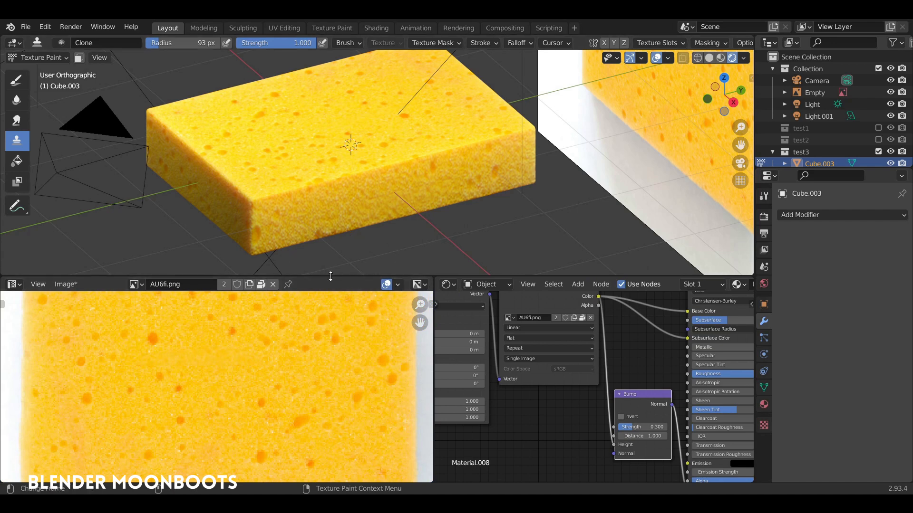
pyautogui.moveTo(330, 277); pyautogui.dragTo(300, 222)
pyautogui.moveTo(392, 179)
pyautogui.mouseDown(button='middle')
pyautogui.moveTo(418, 139)
pyautogui.moveTo(399, 120)
pyautogui.moveTo(362, 148)
pyautogui.mouseUp(button='middle')
pyautogui.scroll(4, 378, 149)
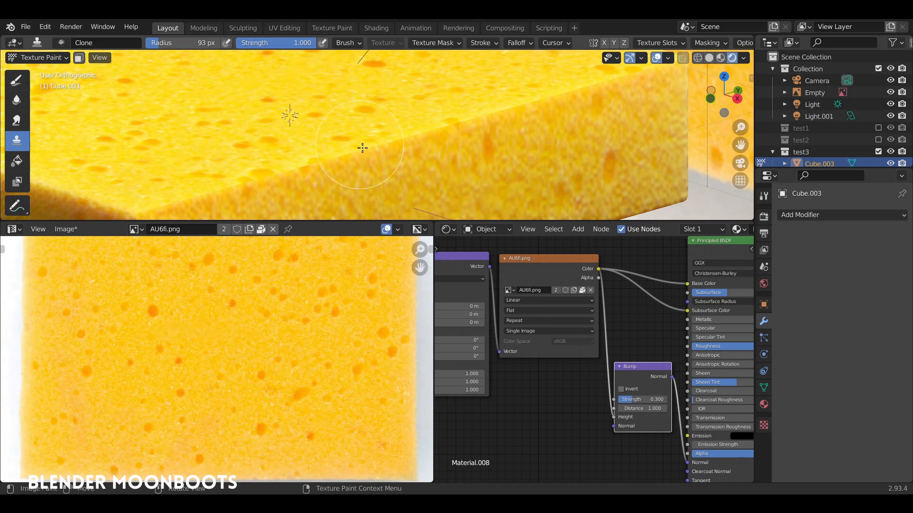
pyautogui.moveTo(420, 130); pyautogui.dragTo(404, 145, button='middle')
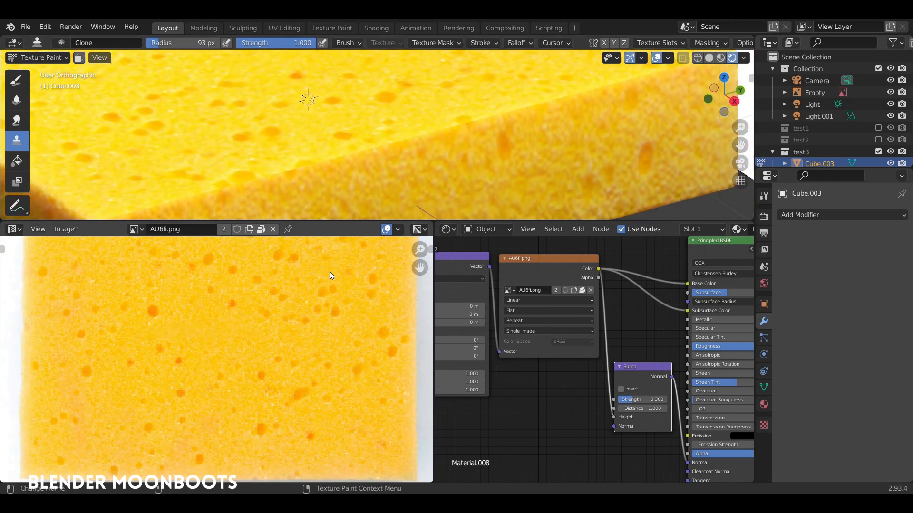
pyautogui.keyDown('ctrl'); pyautogui.moveTo(329, 272); pyautogui.dragTo(338, 306, button='middle'); pyautogui.keyUp('ctrl')
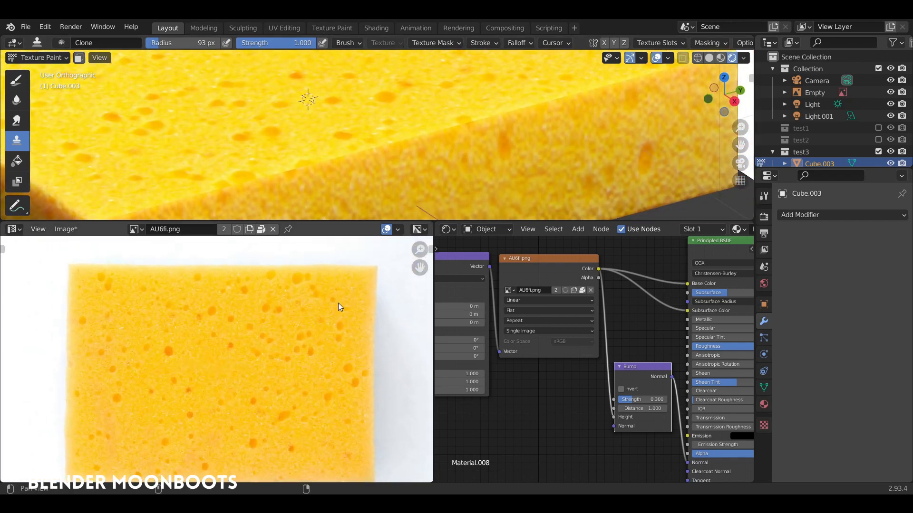